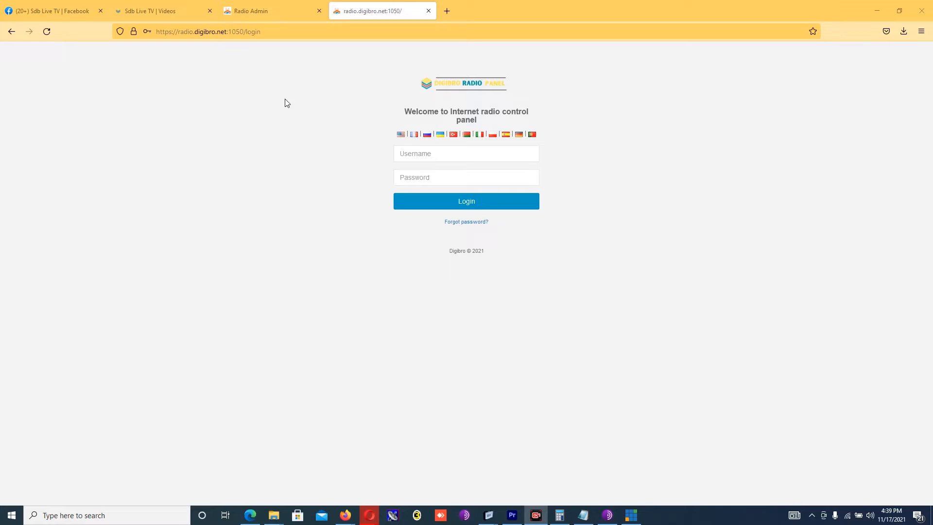
# Step: Fill in the station's saved username and the account password, then sign in to the panel
pyautogui.click(483, 151)
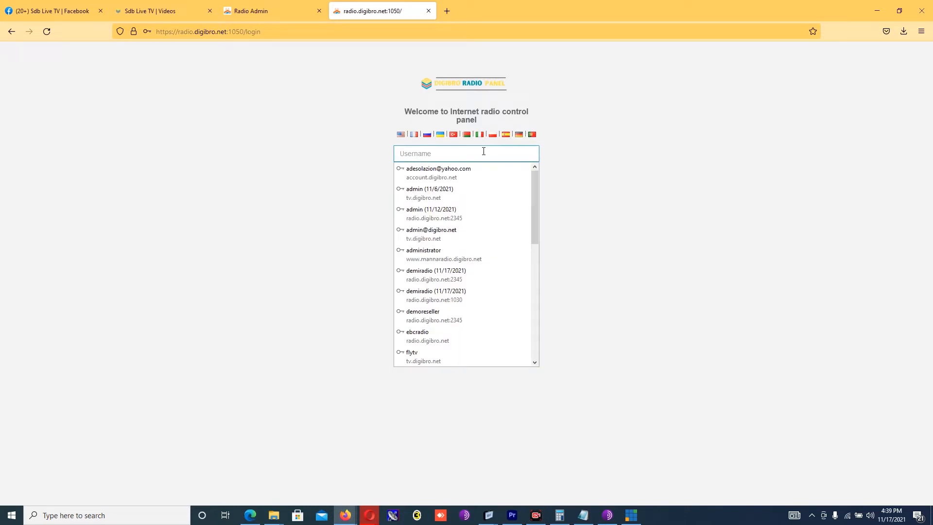
pyautogui.write('s')
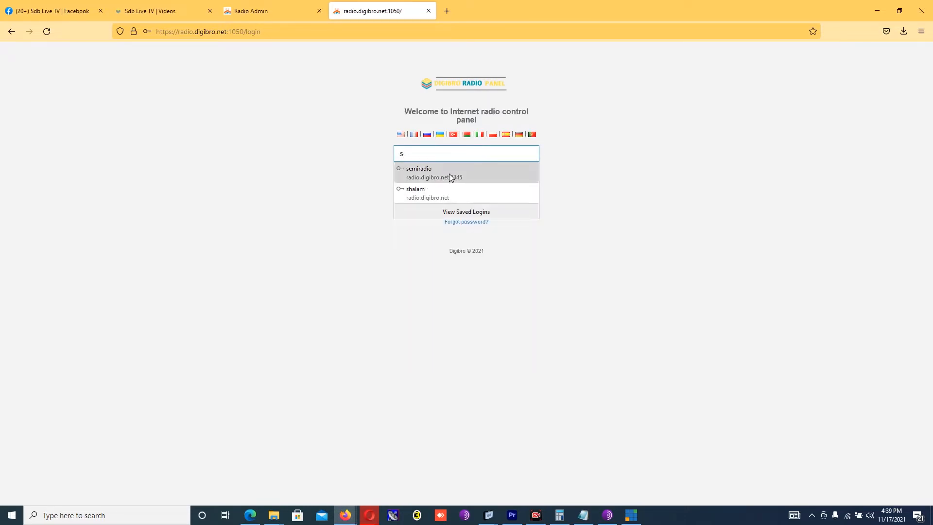
pyautogui.click(450, 174)
pyautogui.press('Tab')
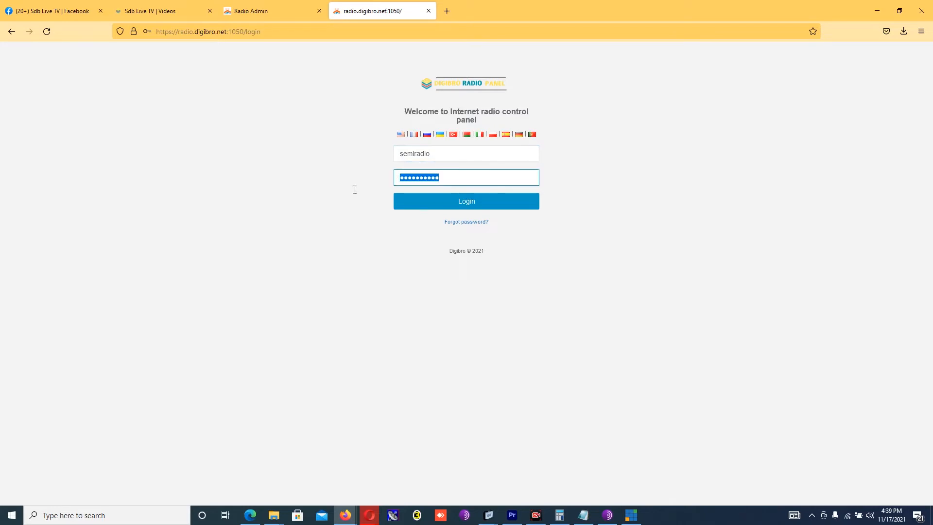
pyautogui.write('••••••••••')
pyautogui.click(437, 205)
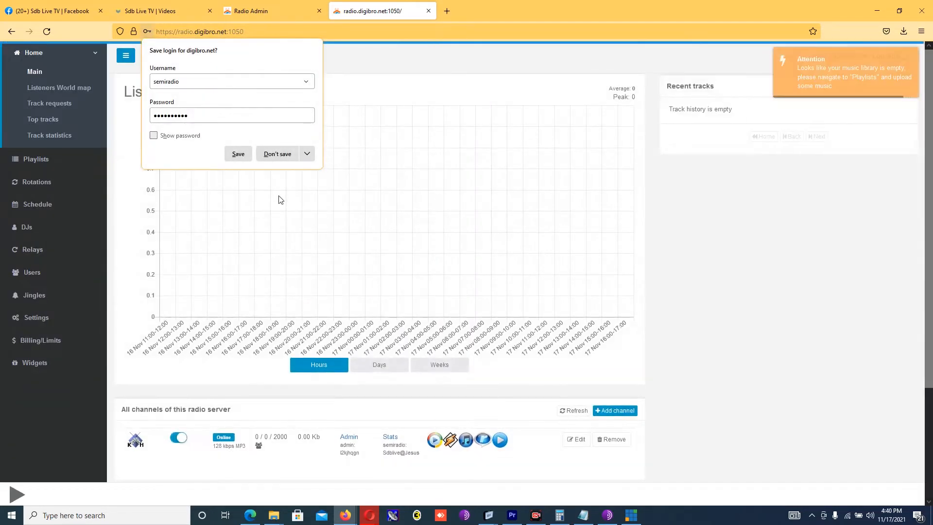
# Step: Let Firefox save the station login from its Save login popup
pyautogui.click(237, 155)
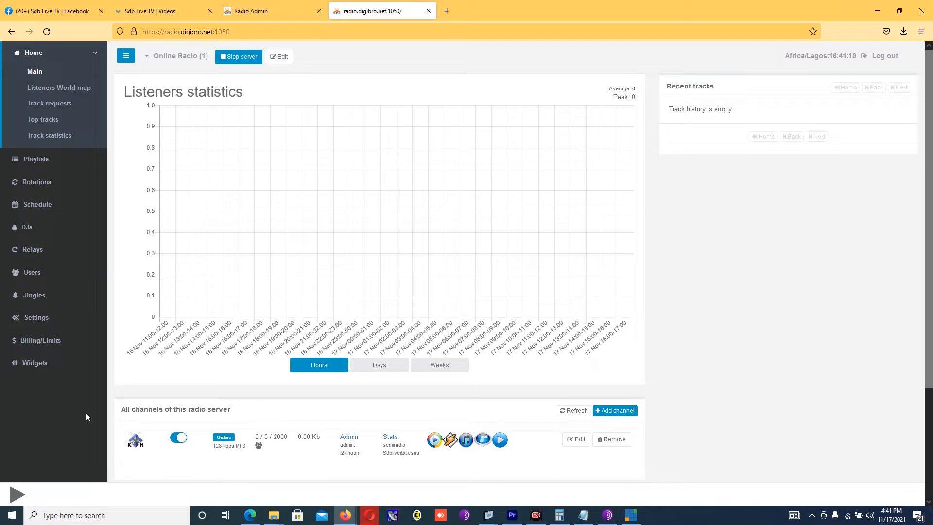
# Step: In Settings, review the server options and tick 'Show current DJ name in metadata'
pyautogui.click(44, 316)
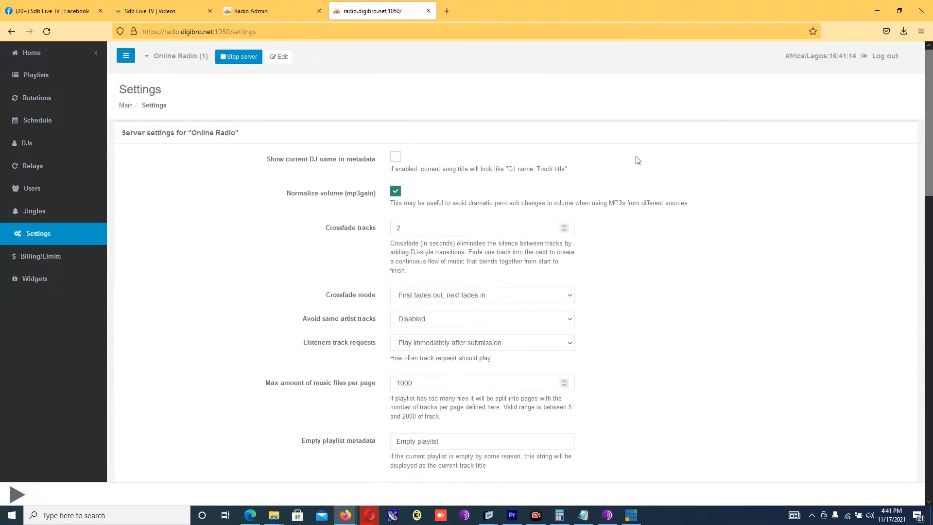
pyautogui.moveTo(931, 127); pyautogui.dragTo(931, 435)
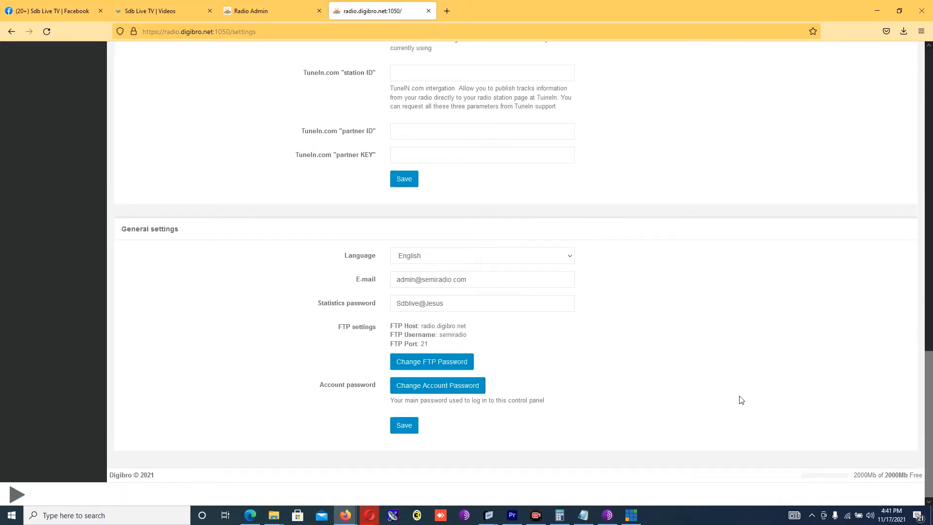
pyautogui.moveTo(929, 423); pyautogui.dragTo(931, 136)
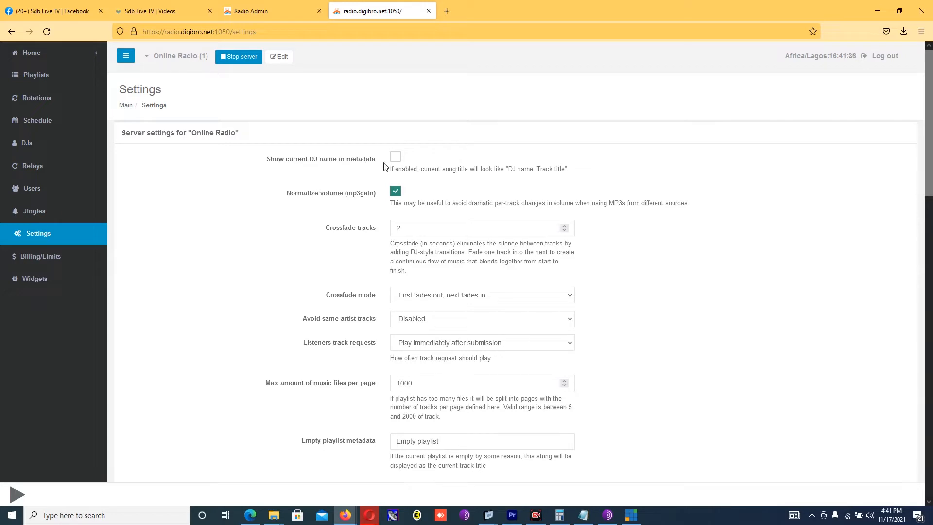
pyautogui.click(396, 159)
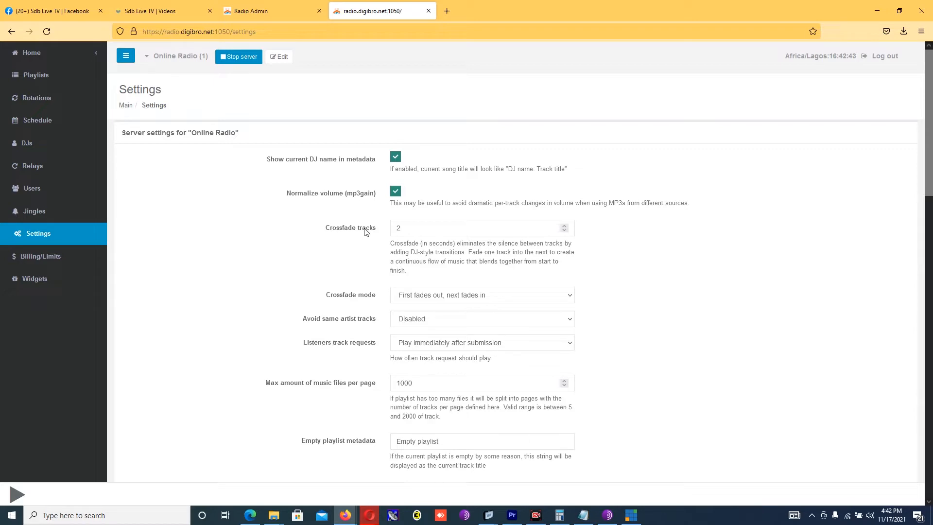
# Step: Change Crossfade tracks from 2 to 4 seconds and save the server settings
pyautogui.click(409, 232)
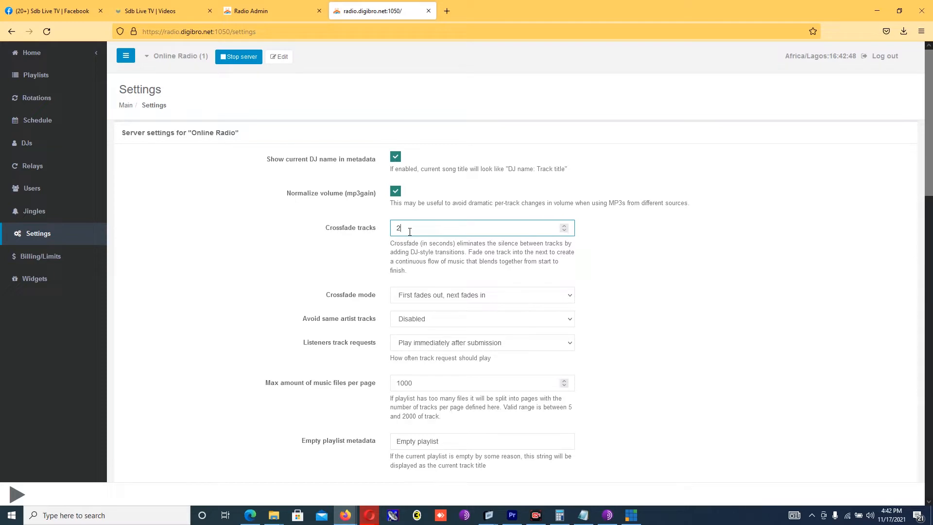
pyautogui.press('BackSpace')
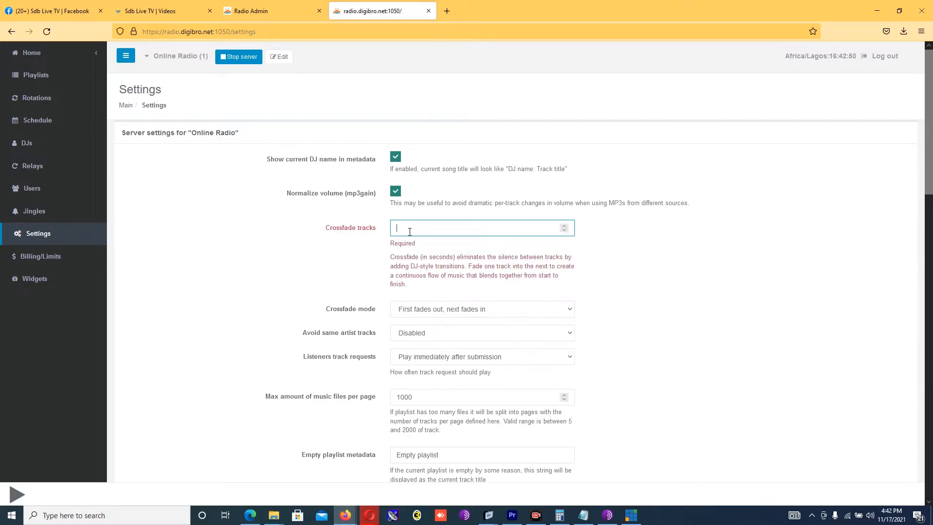
pyautogui.write('4')
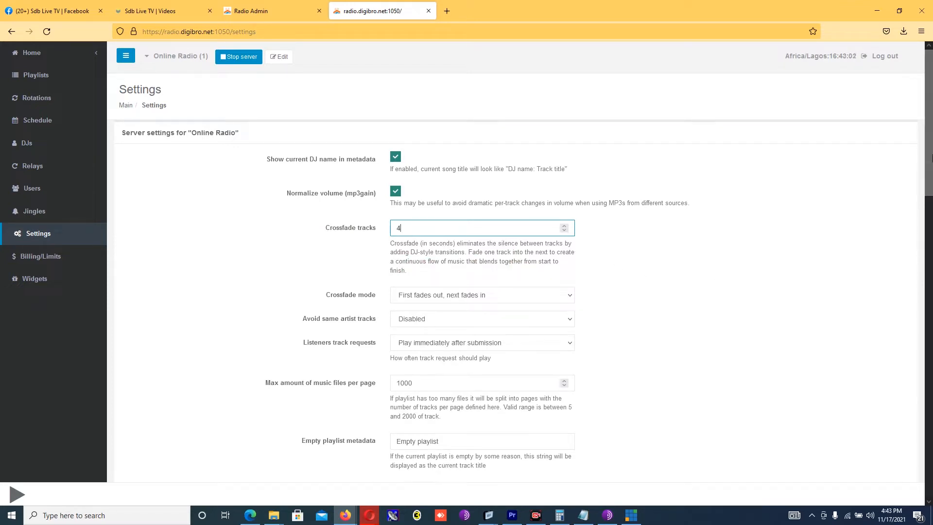
pyautogui.moveTo(931, 158); pyautogui.dragTo(930, 204)
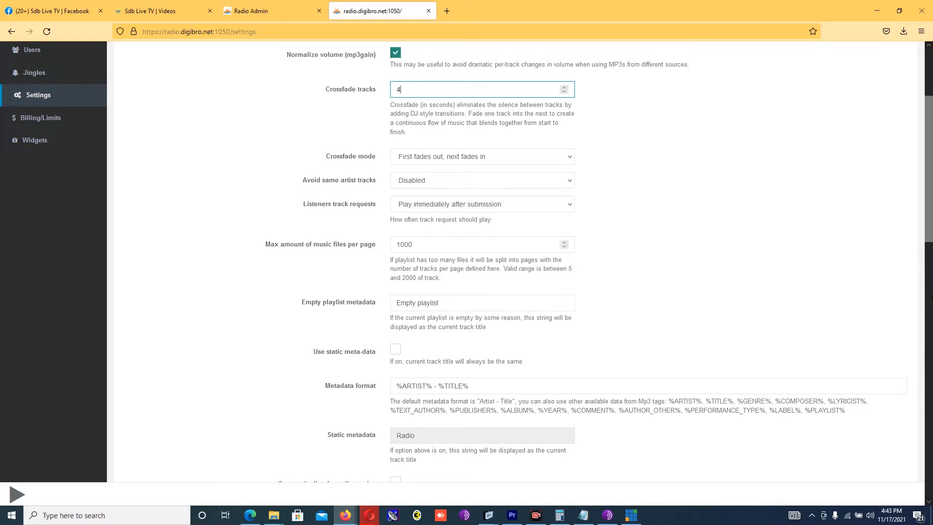
pyautogui.click(929, 324)
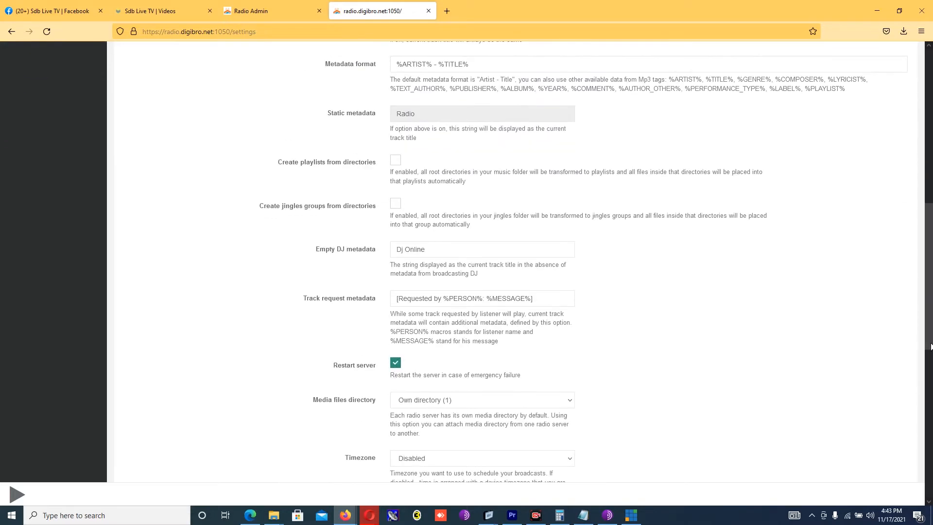
pyautogui.moveTo(931, 346); pyautogui.dragTo(930, 415)
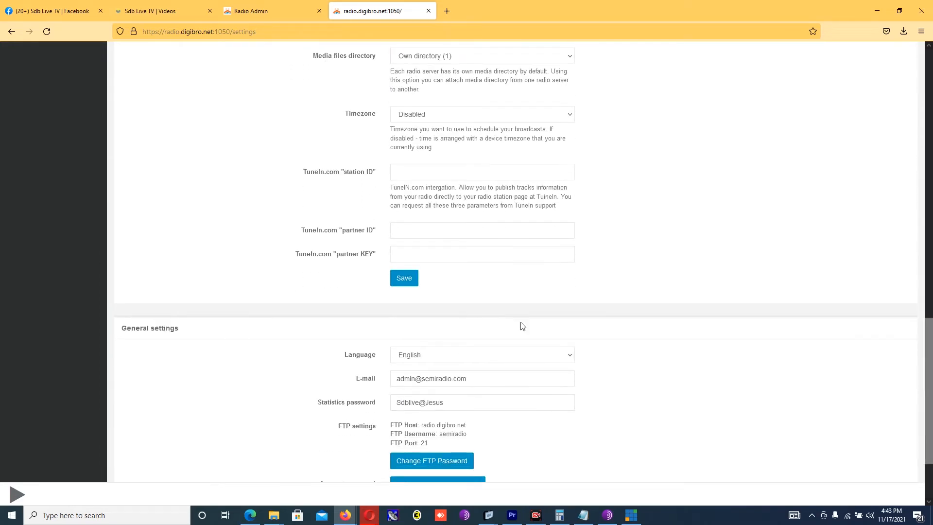
pyautogui.click(411, 276)
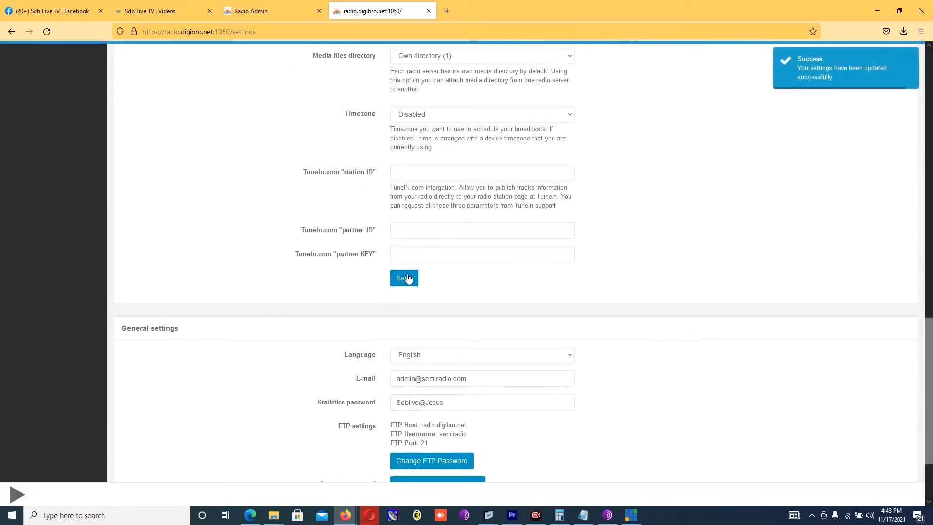
pyautogui.moveTo(929, 389); pyautogui.dragTo(892, 4)
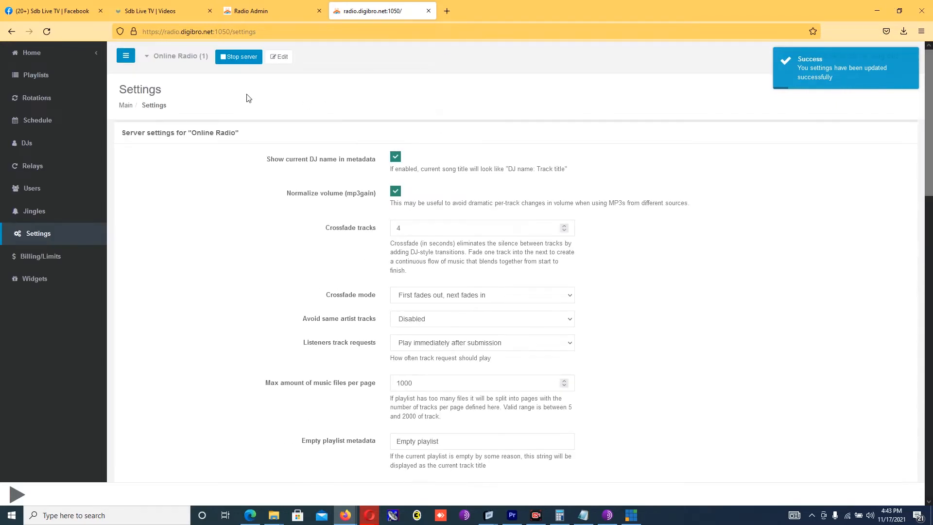
# Step: View Billing/Limits (1 station, 2000 listeners, 2000 mb quota) and expand the Home menu
pyautogui.click(49, 262)
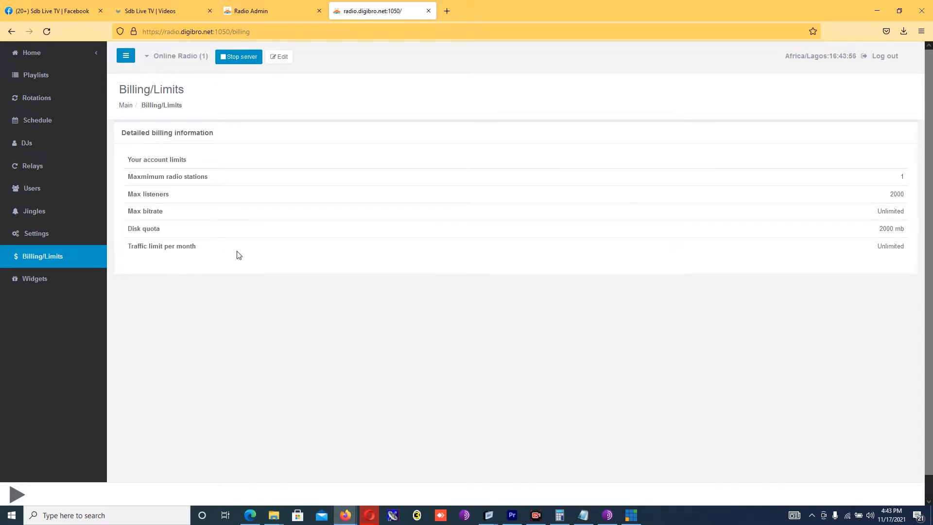
pyautogui.click(96, 53)
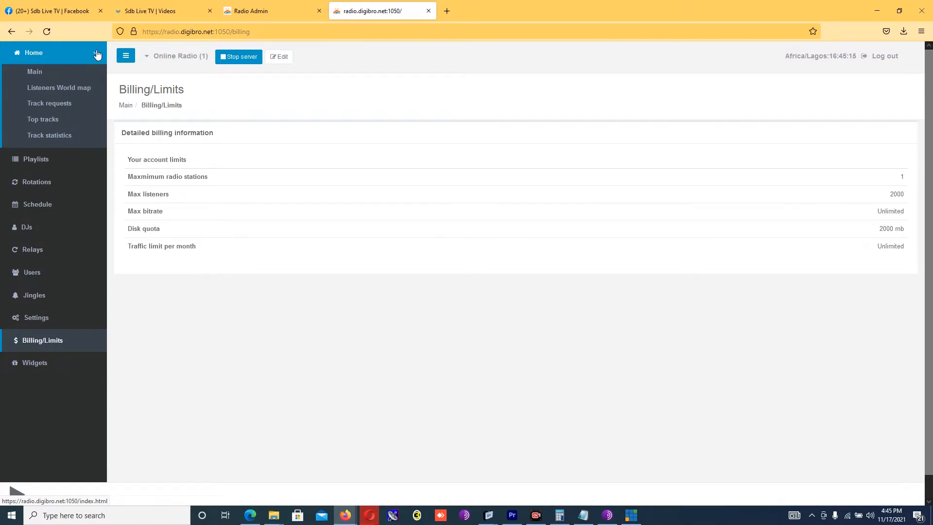
# Step: Open the Listeners World map and pan from Europe and Central Asia back to North America
pyautogui.click(76, 89)
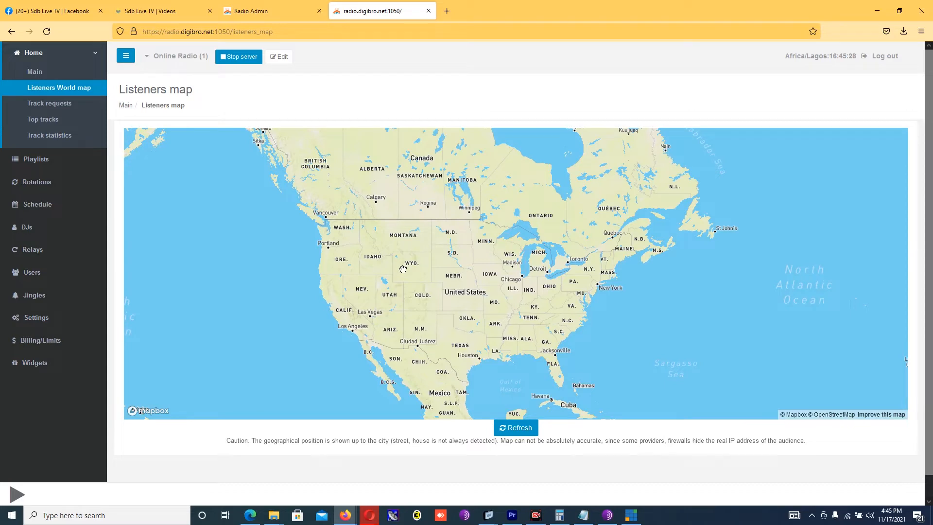
pyautogui.moveTo(700, 285); pyautogui.dragTo(281, 241)
pyautogui.moveTo(704, 256); pyautogui.dragTo(153, 308)
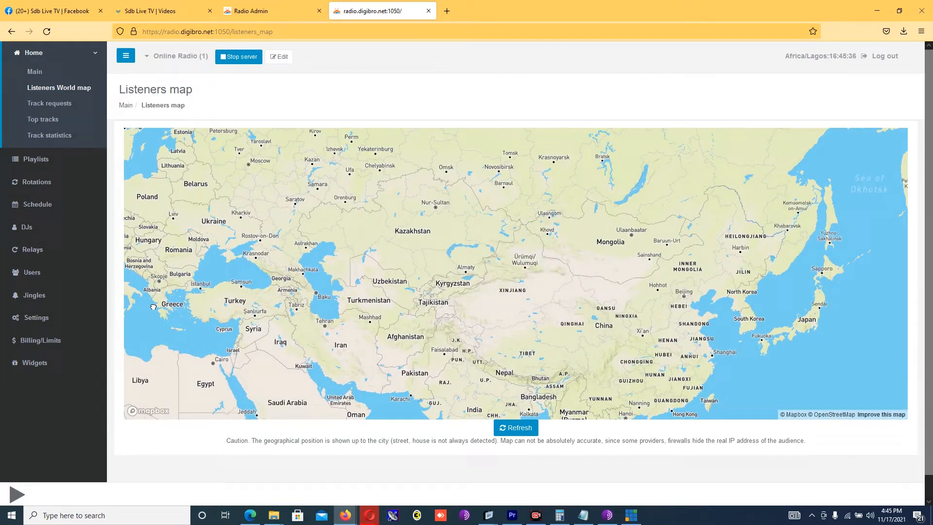
pyautogui.moveTo(154, 307); pyautogui.dragTo(793, 296)
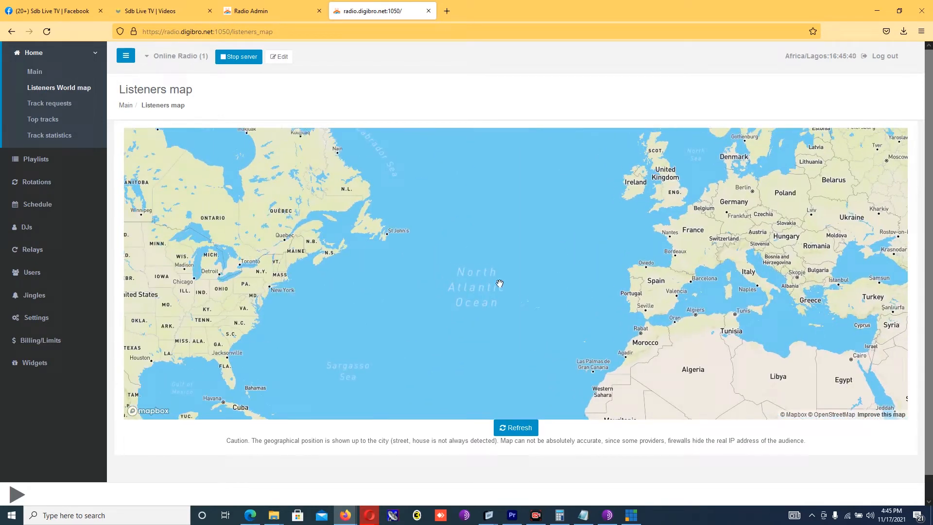
pyautogui.moveTo(460, 270); pyautogui.dragTo(702, 300)
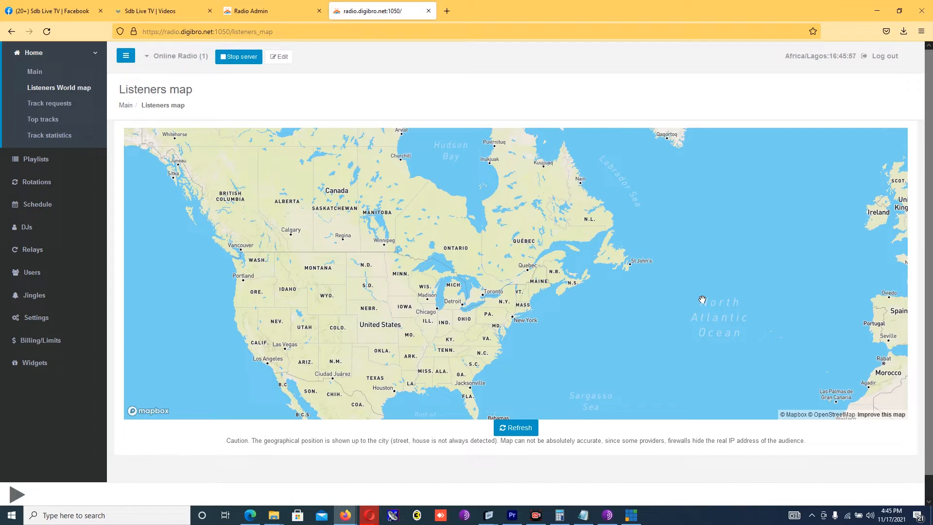
# Step: Go from Track requests to the Top tracks page, which shows no votes yet
pyautogui.click(65, 106)
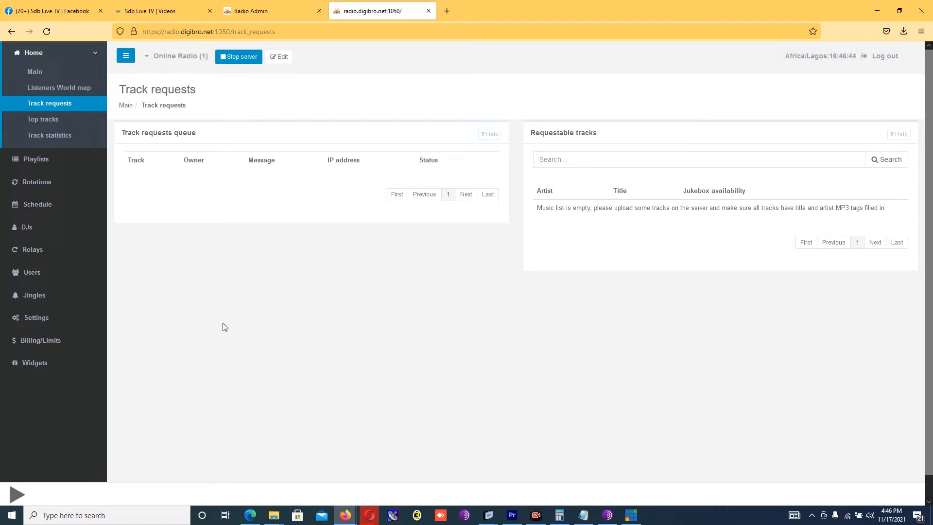
pyautogui.click(51, 120)
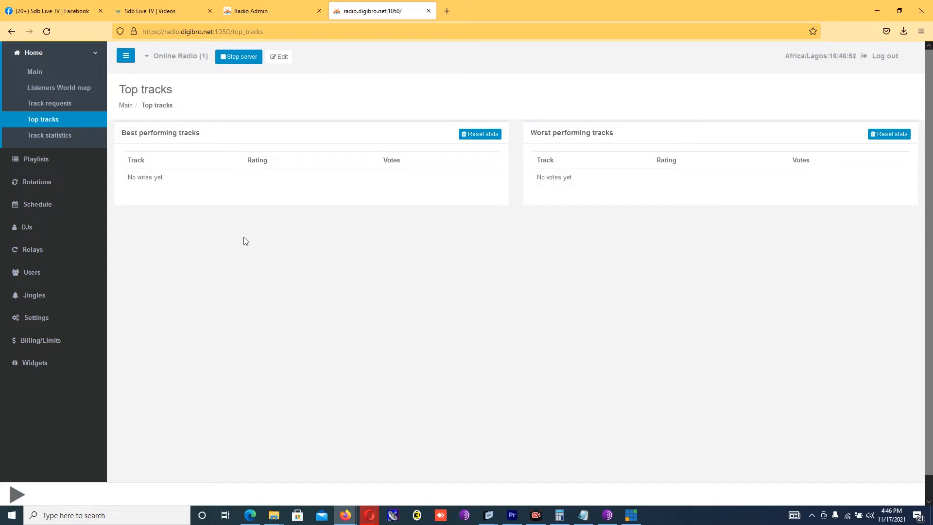
# Step: Pass through Track statistics to the Playlists page listing All music at 00:00
pyautogui.click(65, 140)
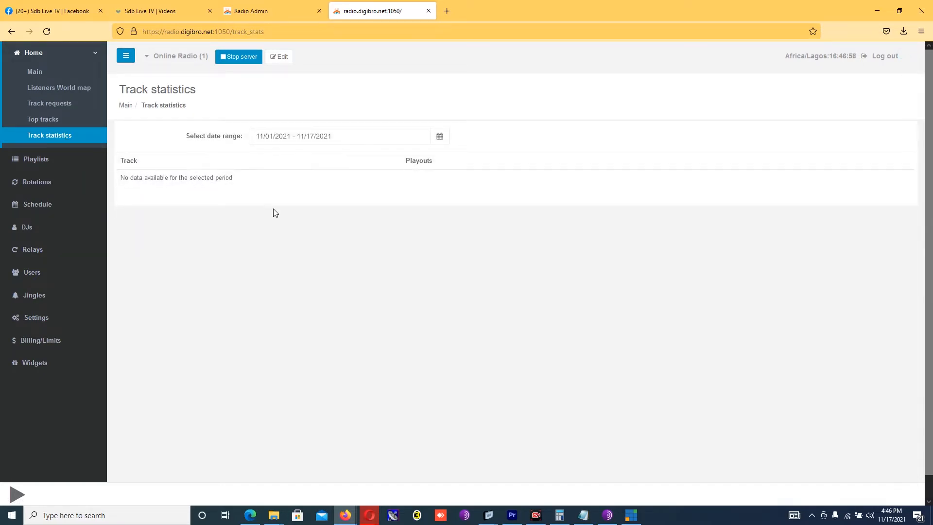
pyautogui.click(59, 161)
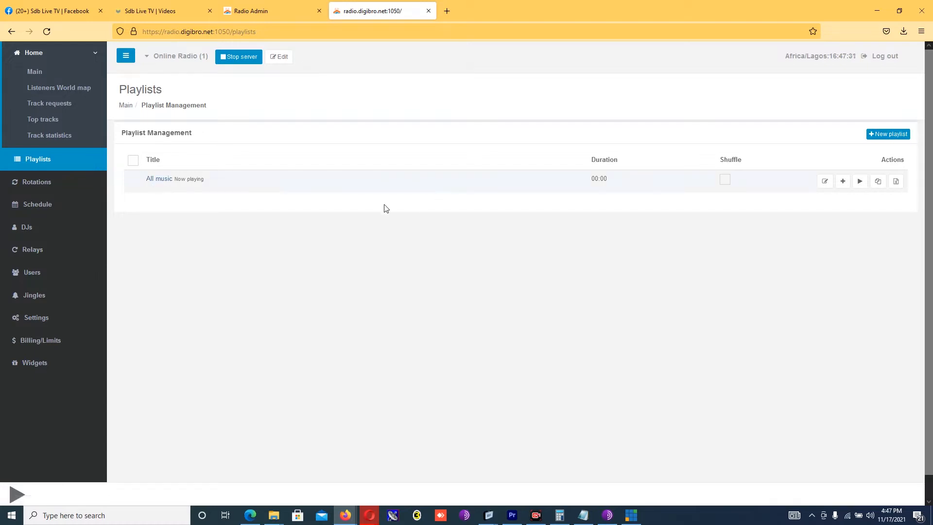
# Step: Start adding files to the All music playlist, then return to the playlist list
pyautogui.click(843, 184)
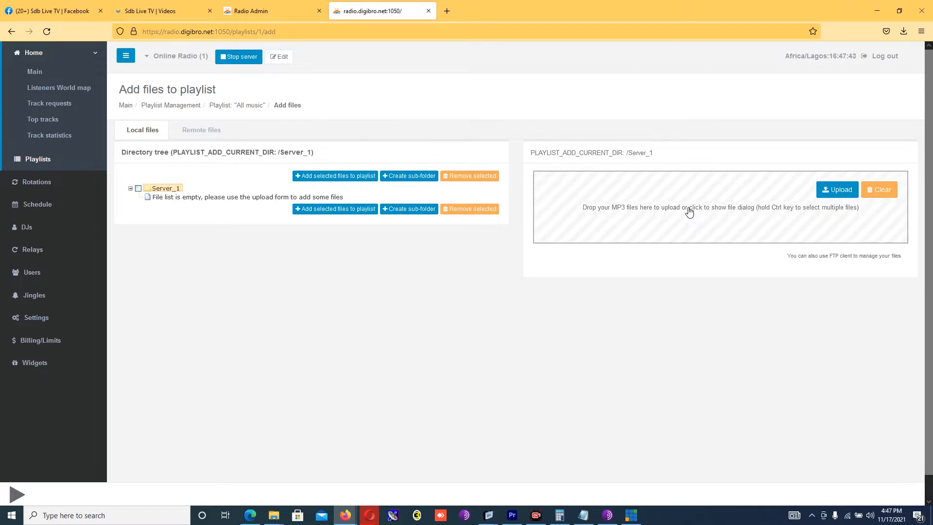
pyautogui.click(45, 162)
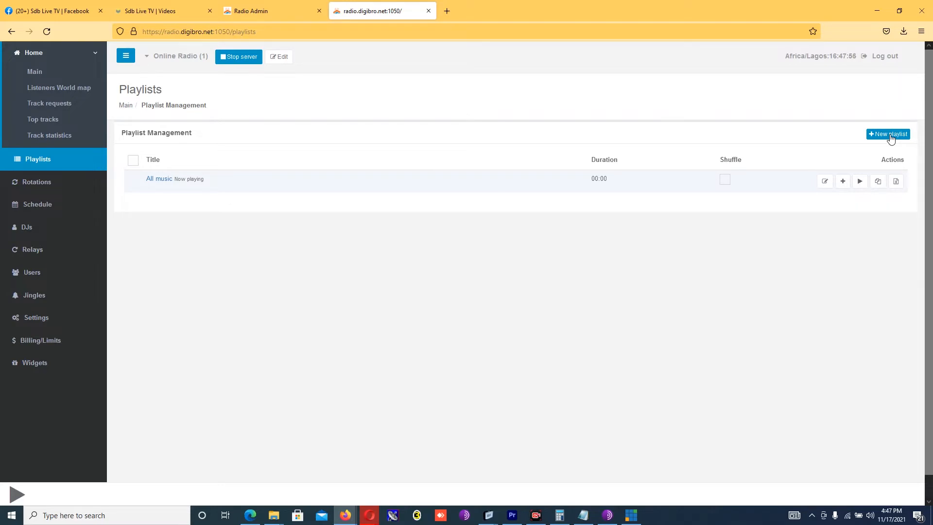
# Step: Create a playlist titled 'message' and open its Add files page on the empty Server_1 folder
pyautogui.click(890, 135)
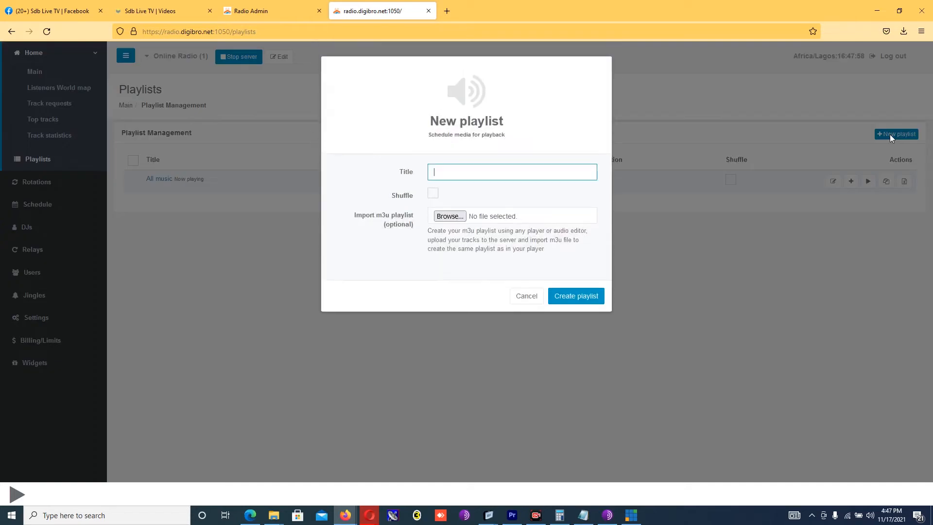
pyautogui.write('message')
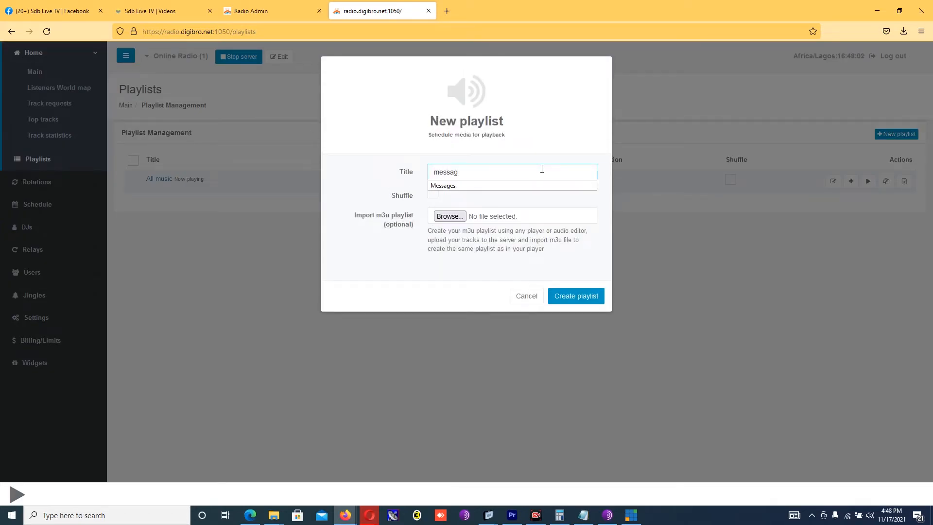
pyautogui.click(571, 295)
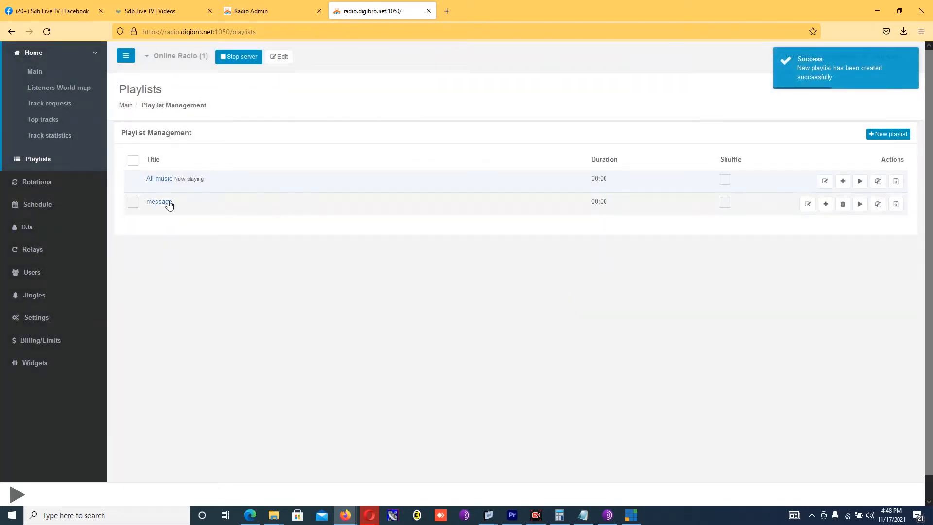
pyautogui.click(133, 202)
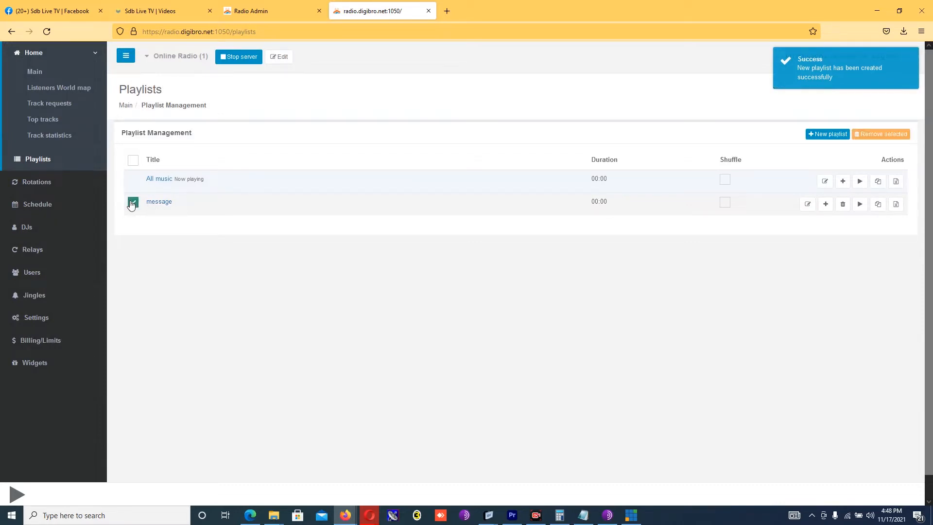
pyautogui.click(821, 208)
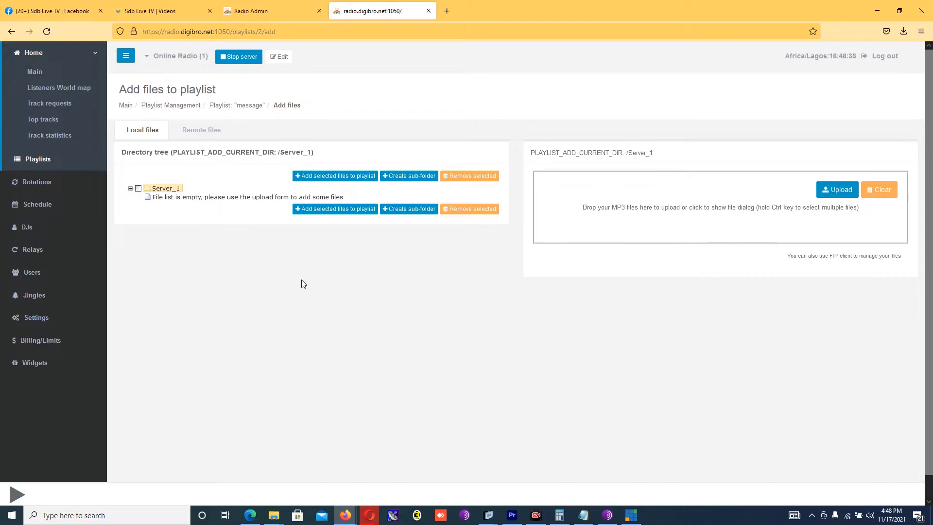
# Step: Start a new sub-folder inside /Server_1 and enter 'message' as its directory name
pyautogui.click(407, 179)
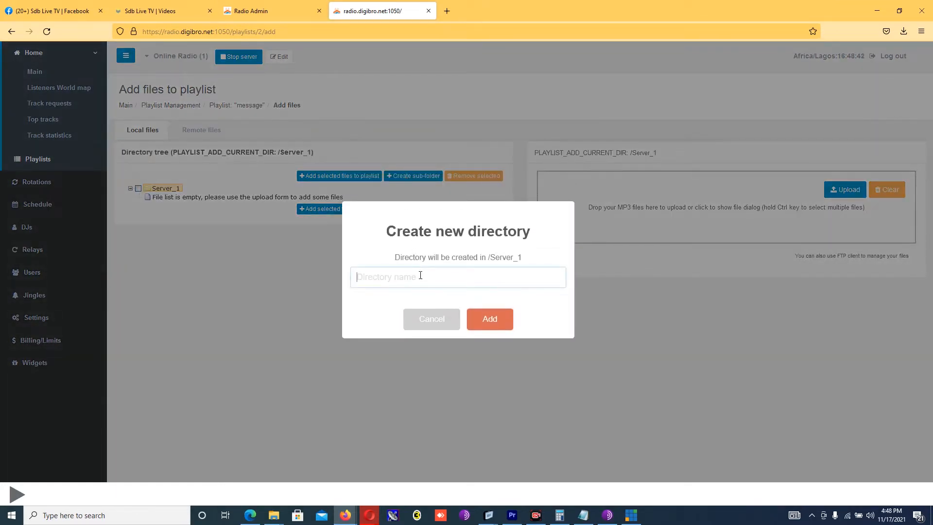
pyautogui.write('message')
# Step: Create the message folder and expand it in the directory tree
pyautogui.click(489, 324)
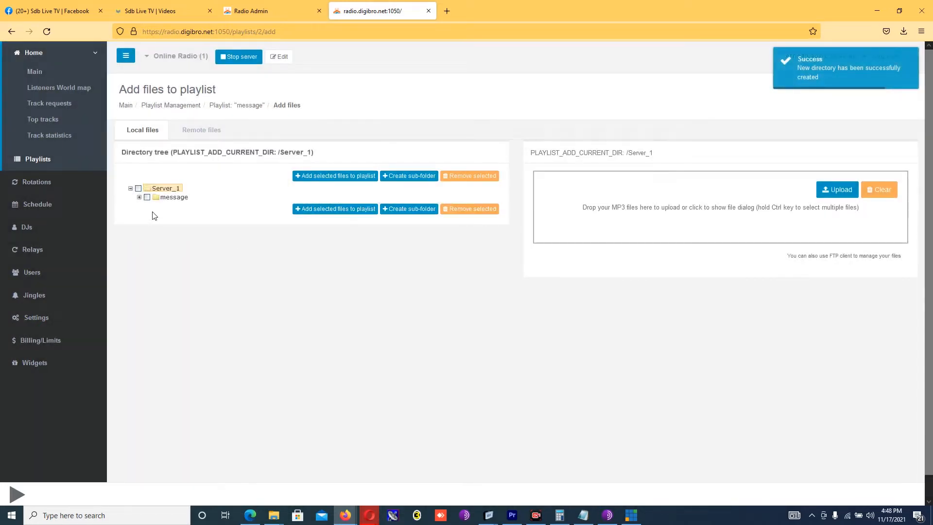
pyautogui.click(140, 197)
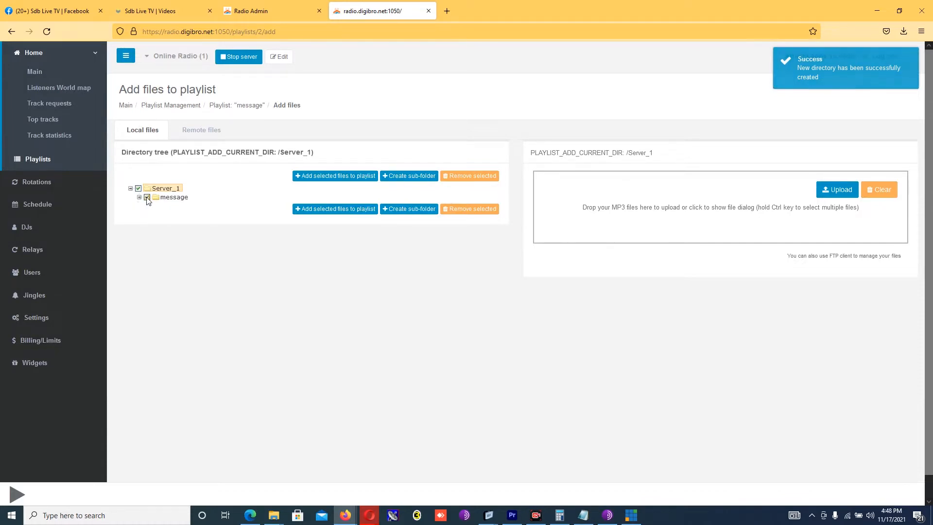
pyautogui.click(139, 189)
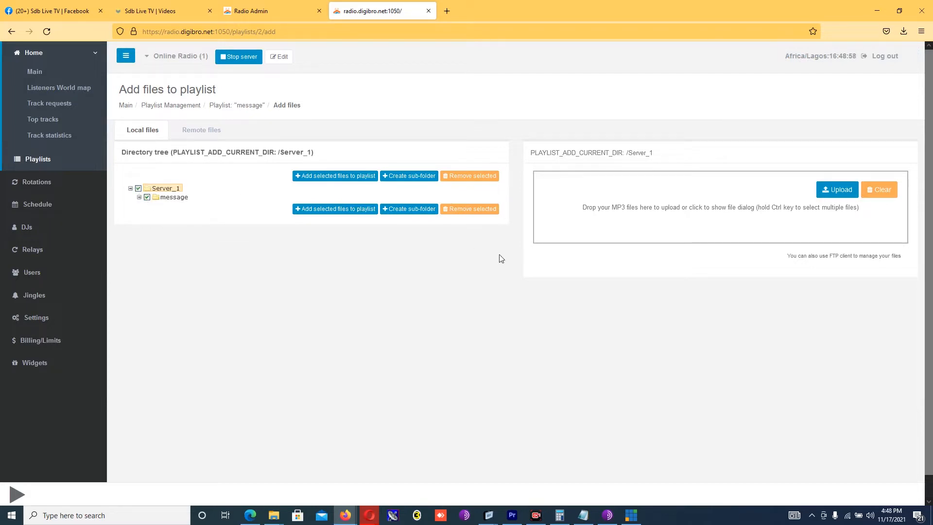
# Step: Make /Server_1/message the current upload directory
pyautogui.click(698, 215)
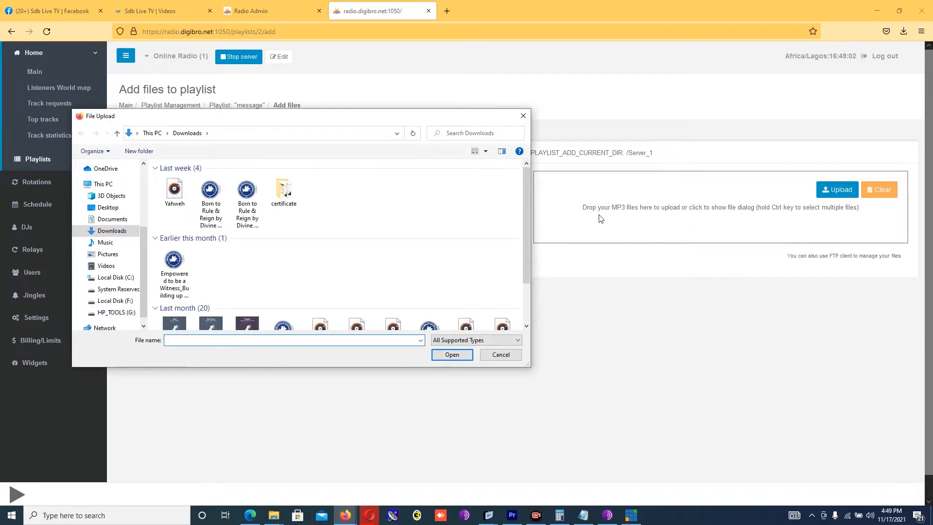
pyautogui.click(523, 116)
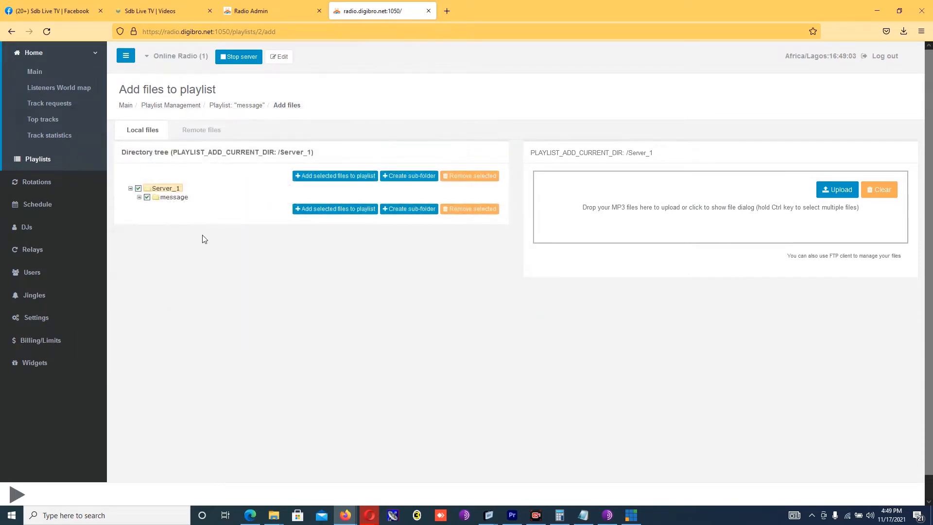
pyautogui.click(174, 199)
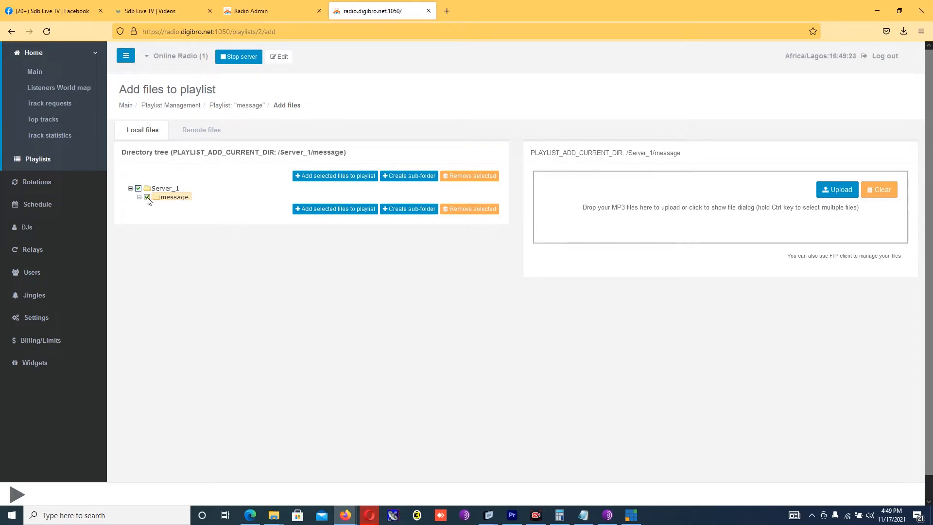
pyautogui.click(164, 188)
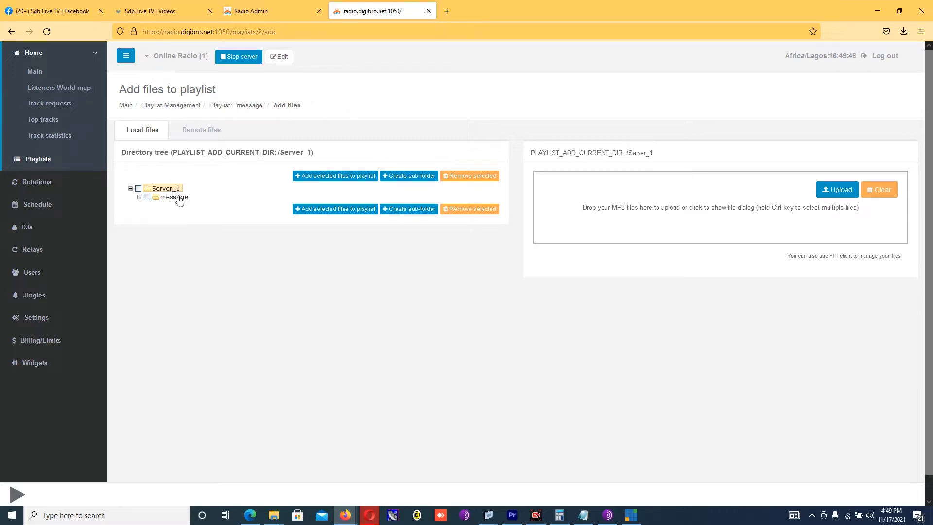
pyautogui.click(177, 199)
pyautogui.press('super+s')
pyautogui.click(418, 308)
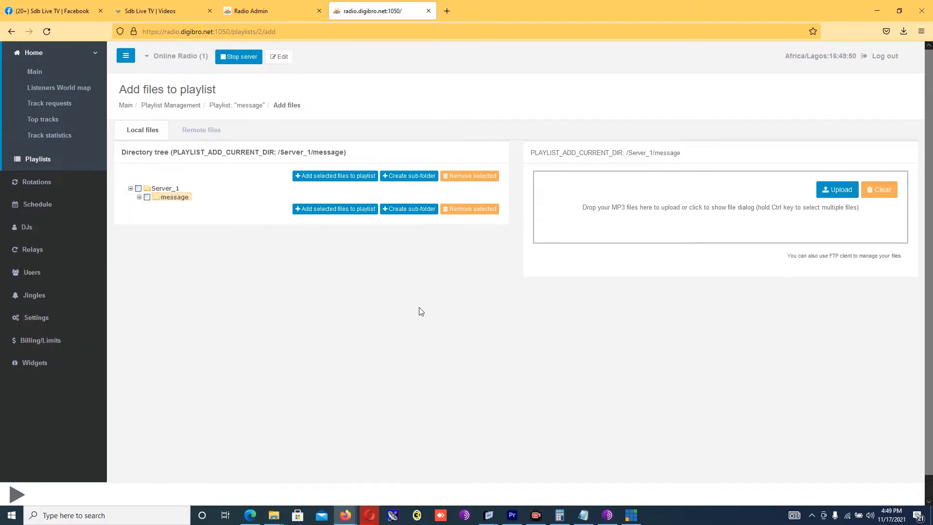
# Step: Upload Yahweh.mp3 from Downloads into the message folder and expand it to see the file
pyautogui.click(678, 217)
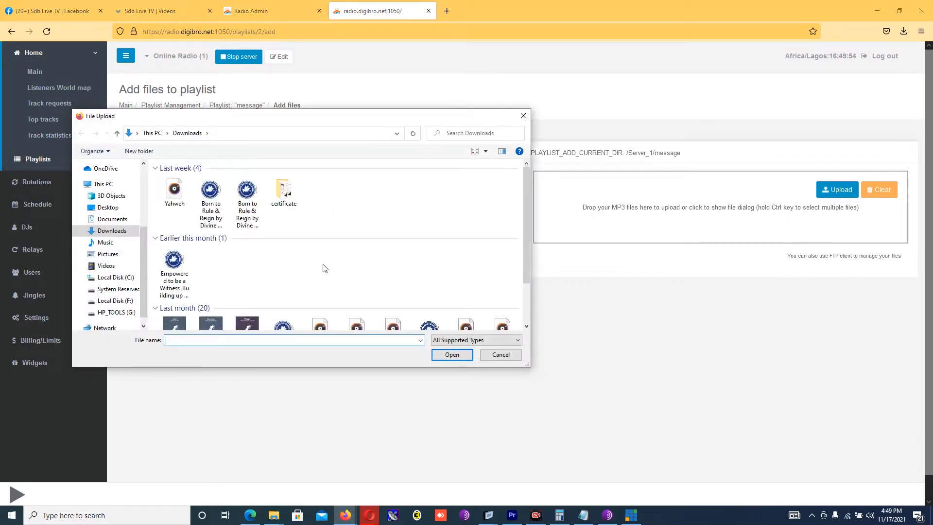
pyautogui.moveTo(524, 199)
pyautogui.mouseDown()
pyautogui.moveTo(524, 232)
pyautogui.moveTo(525, 204)
pyautogui.mouseUp()
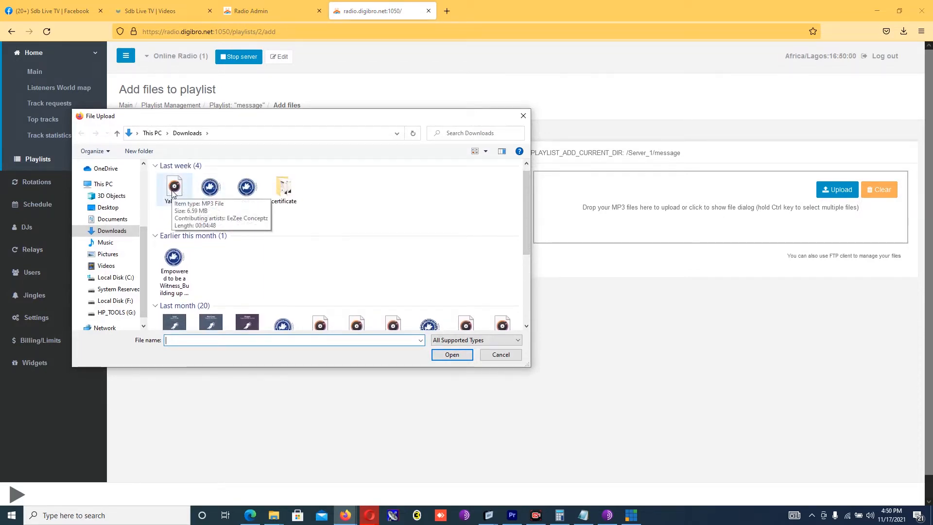
pyautogui.doubleClick(174, 189)
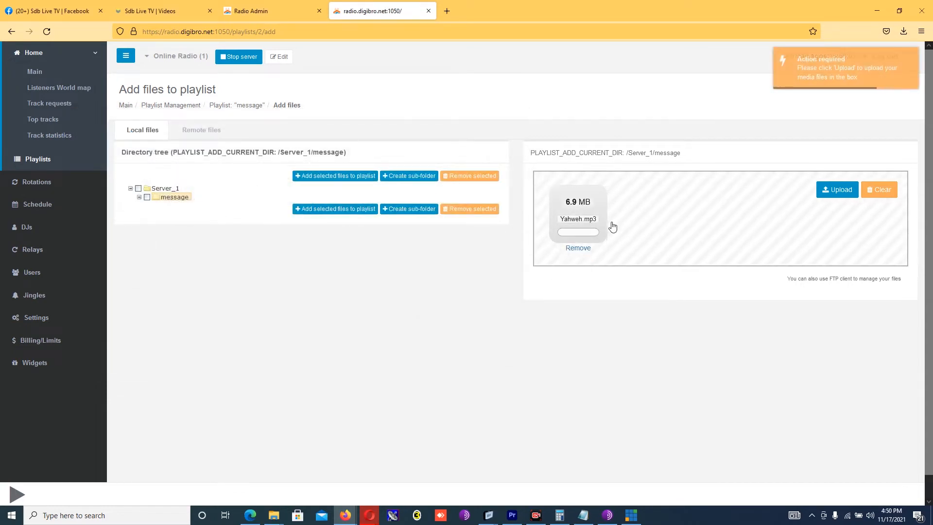
pyautogui.click(833, 190)
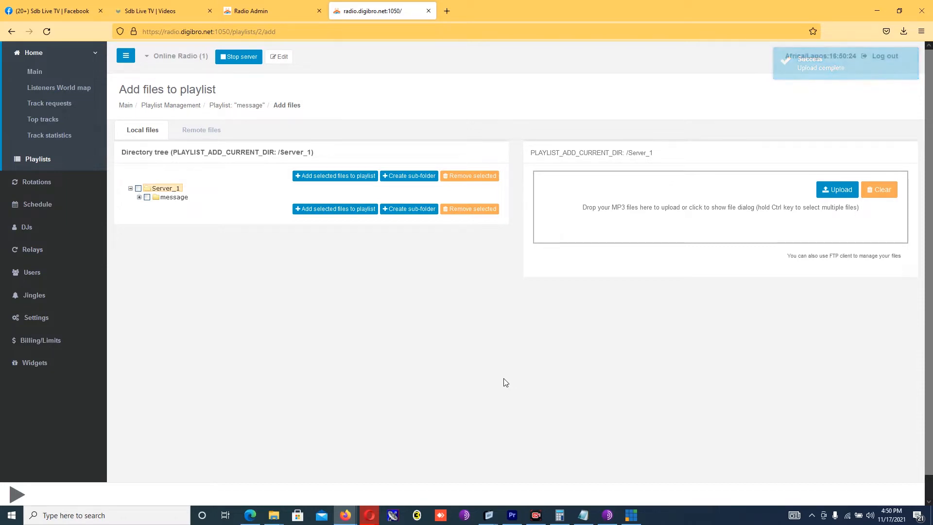
pyautogui.click(171, 197)
pyautogui.click(140, 197)
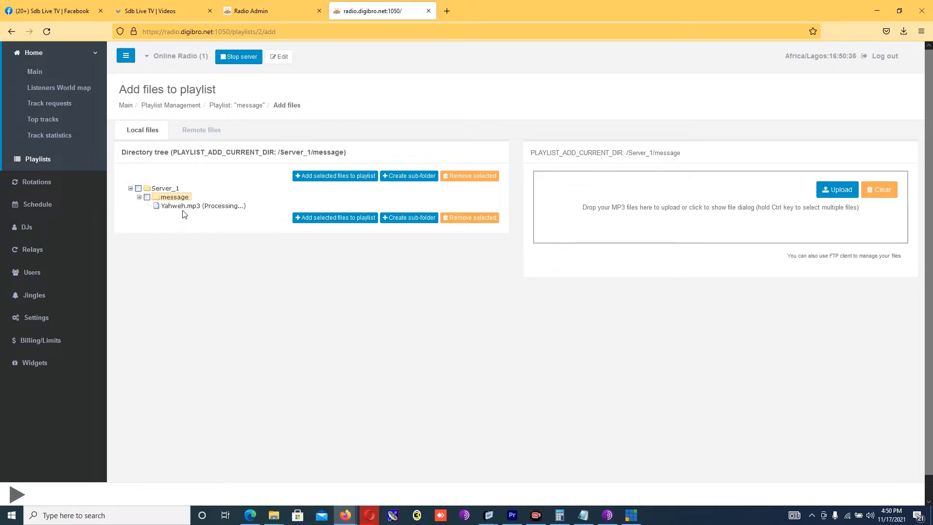
# Step: After reloading, add Yahweh.mp3 from the message folder to the message playlist
pyautogui.click(47, 31)
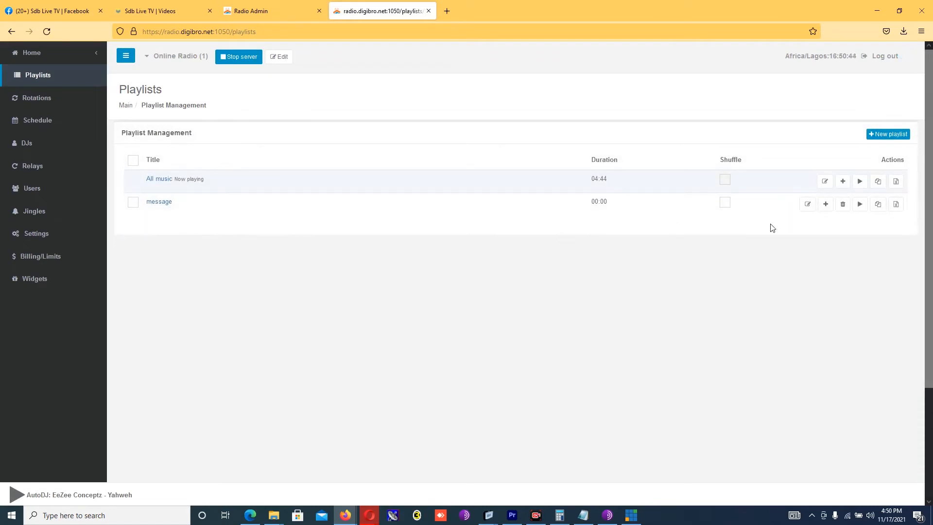
pyautogui.click(826, 204)
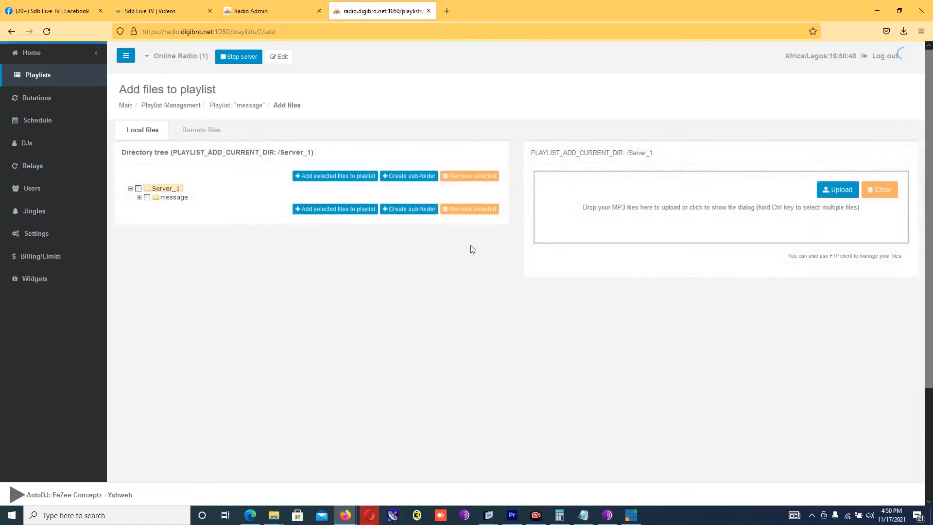
pyautogui.click(169, 197)
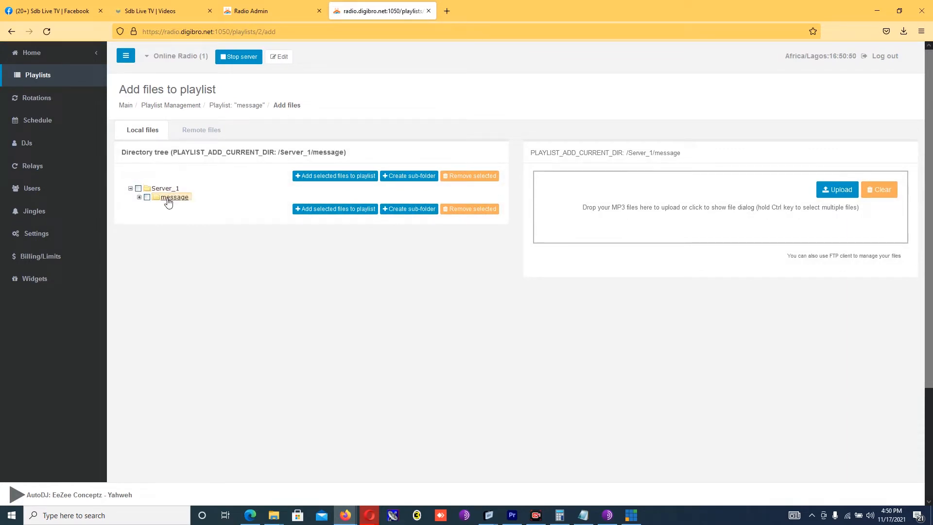
pyautogui.click(139, 197)
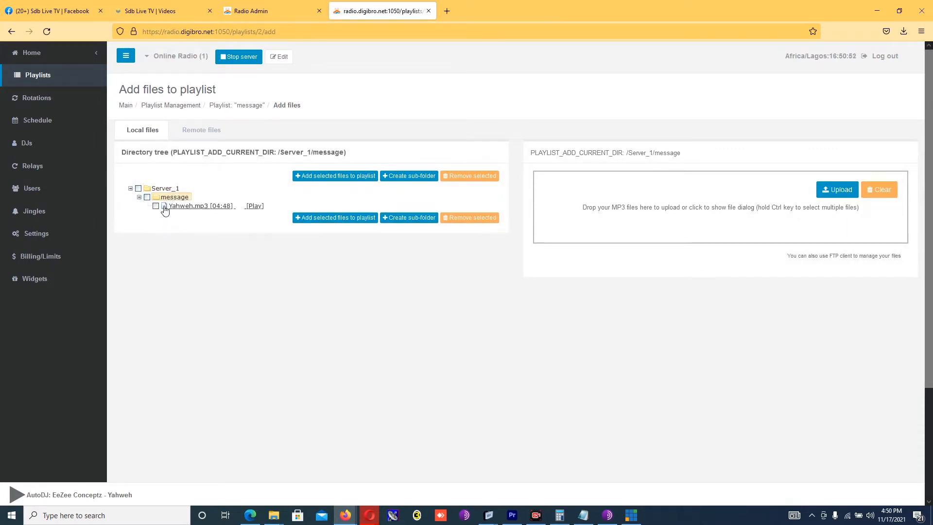
pyautogui.click(156, 206)
pyautogui.moveTo(177, 210)
pyautogui.click(336, 220)
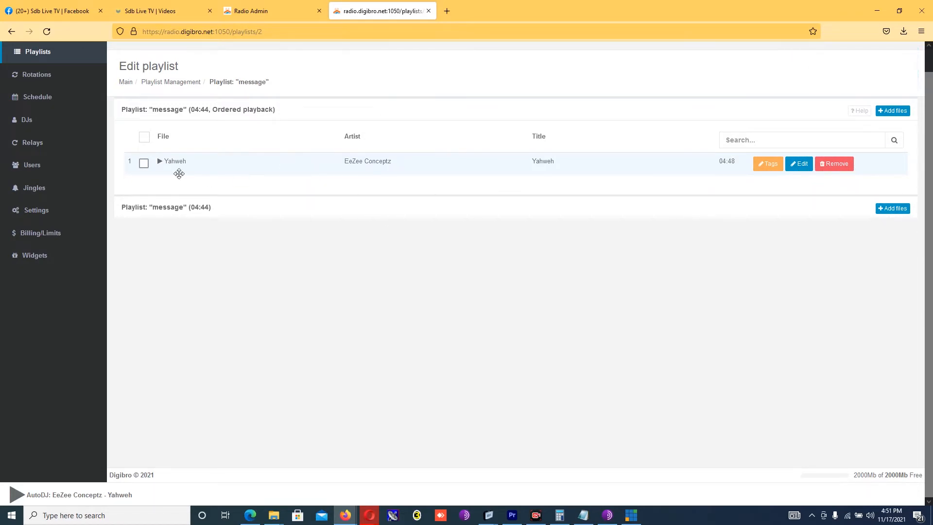
# Step: Preview the Yahweh track, start the live radio stream, and open the playlist list
pyautogui.click(160, 162)
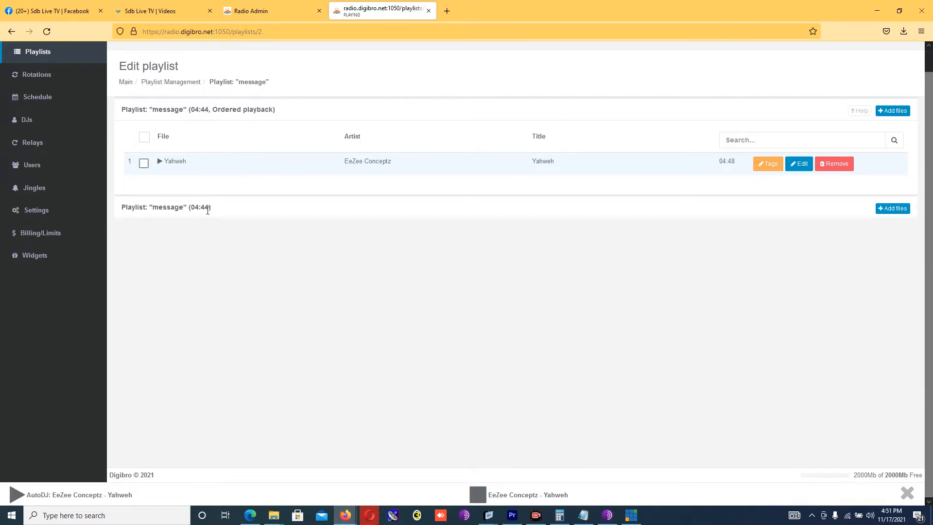
pyautogui.click(160, 165)
pyautogui.click(125, 83)
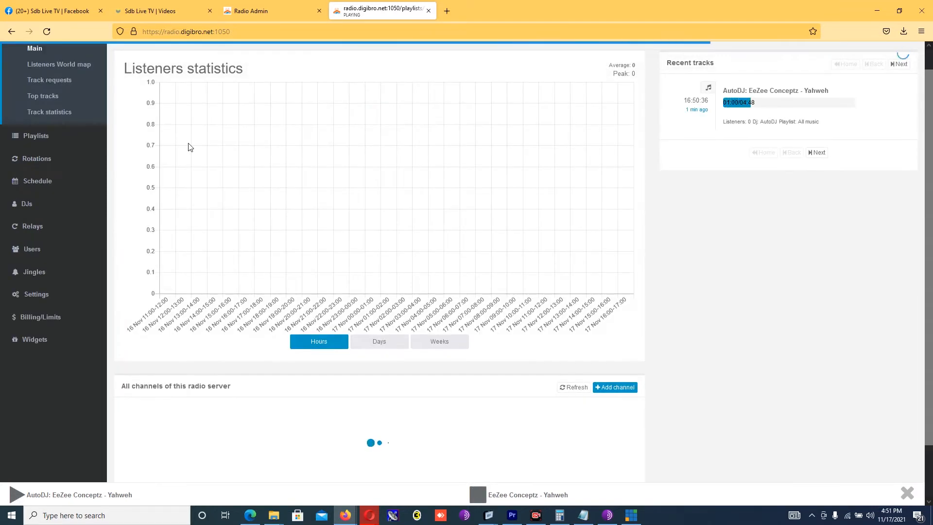
pyautogui.click(16, 494)
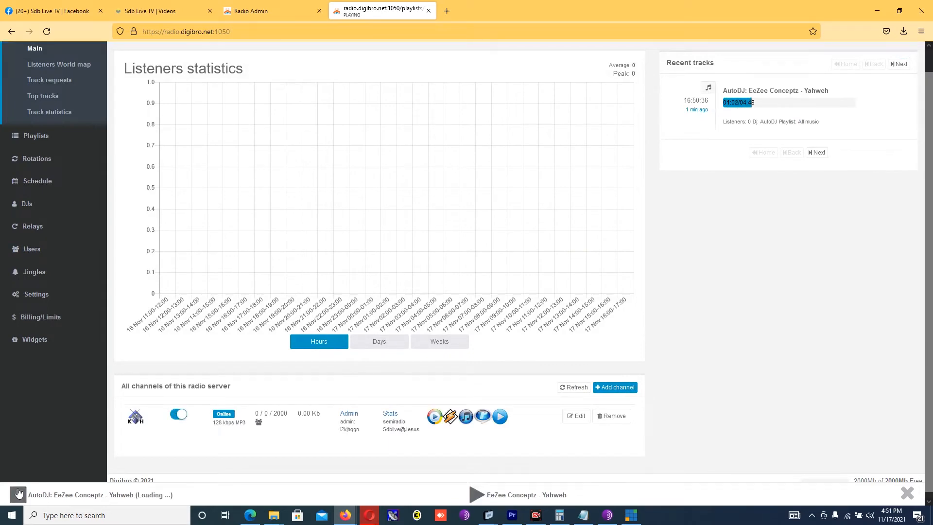
pyautogui.click(36, 138)
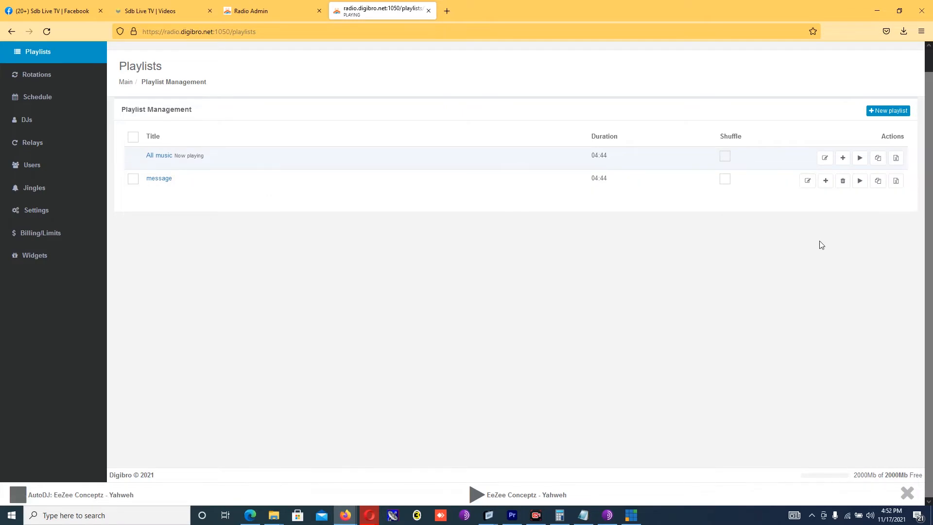
# Step: Create a playlist titled Music, stop the stream preview, and open its Add files page
pyautogui.click(885, 113)
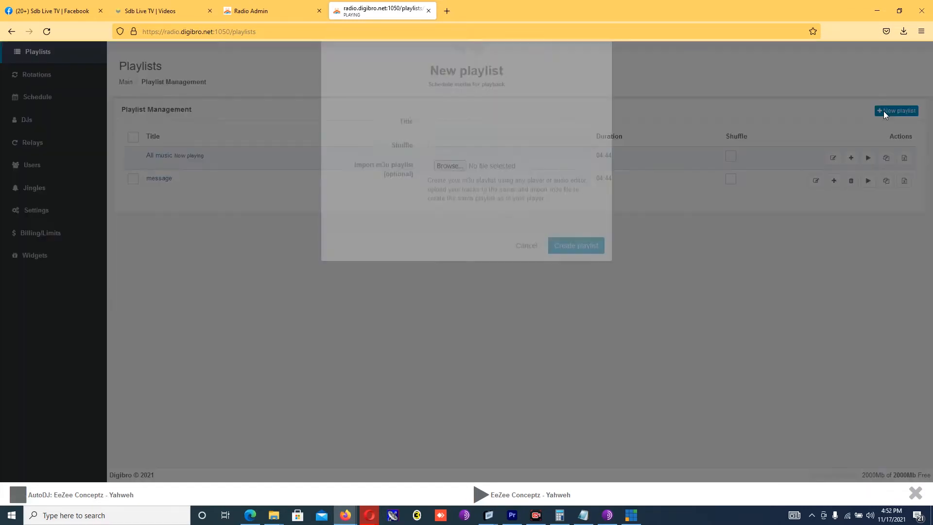
pyautogui.write('Music')
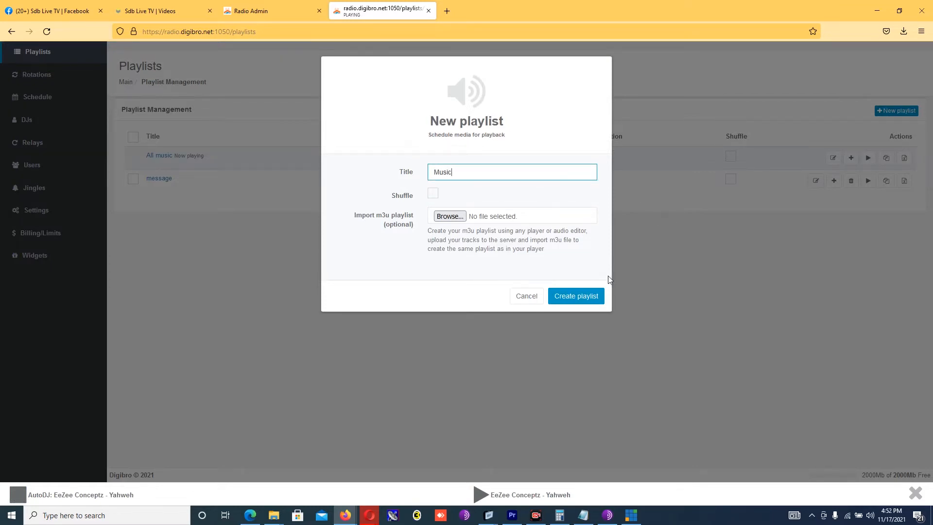
pyautogui.click(574, 299)
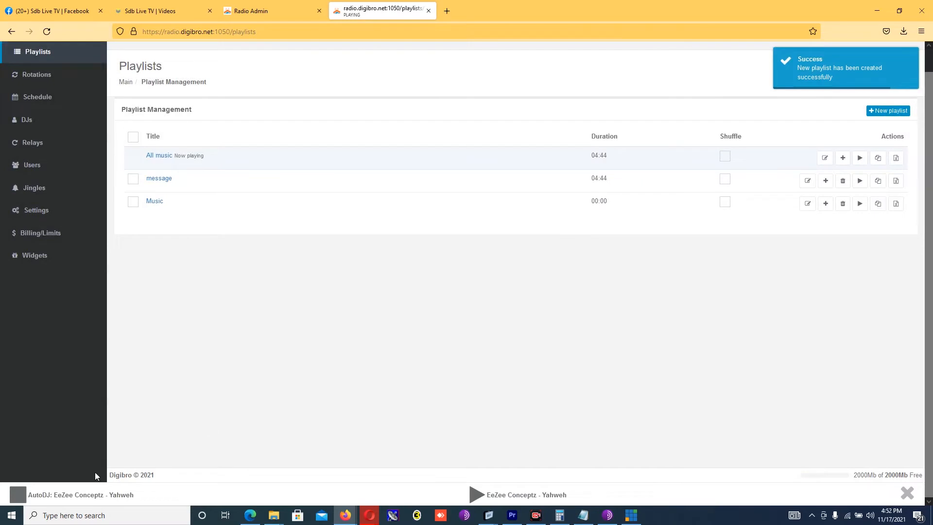
pyautogui.click(17, 494)
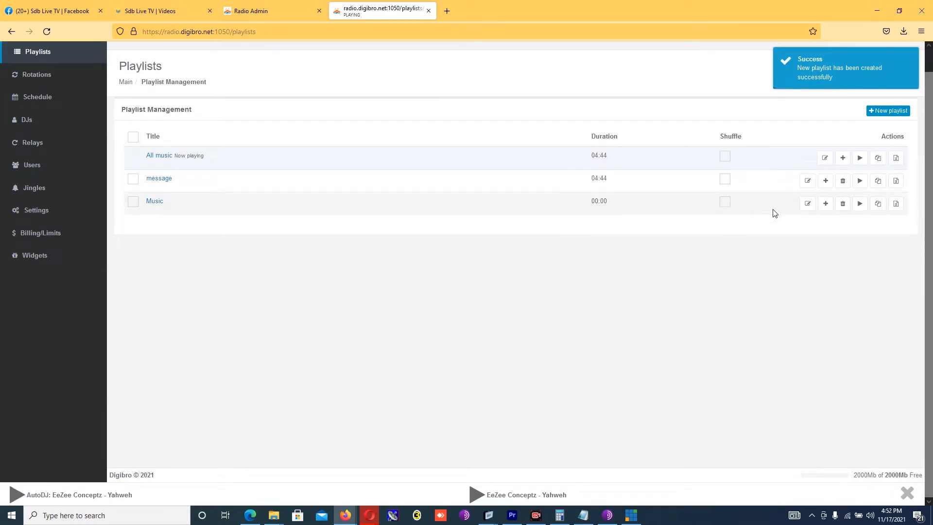
pyautogui.click(826, 204)
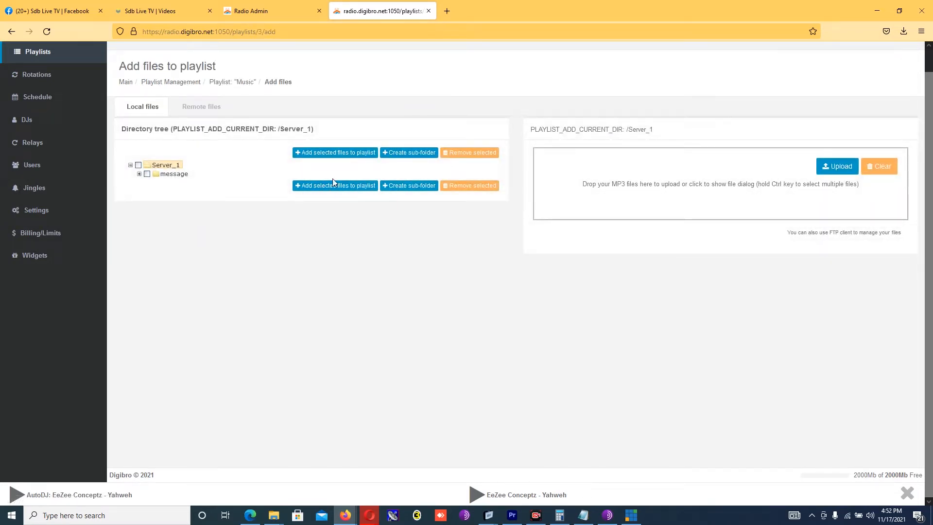
# Step: Create a Music sub-folder under Server_1 and make it the upload destination
pyautogui.click(404, 154)
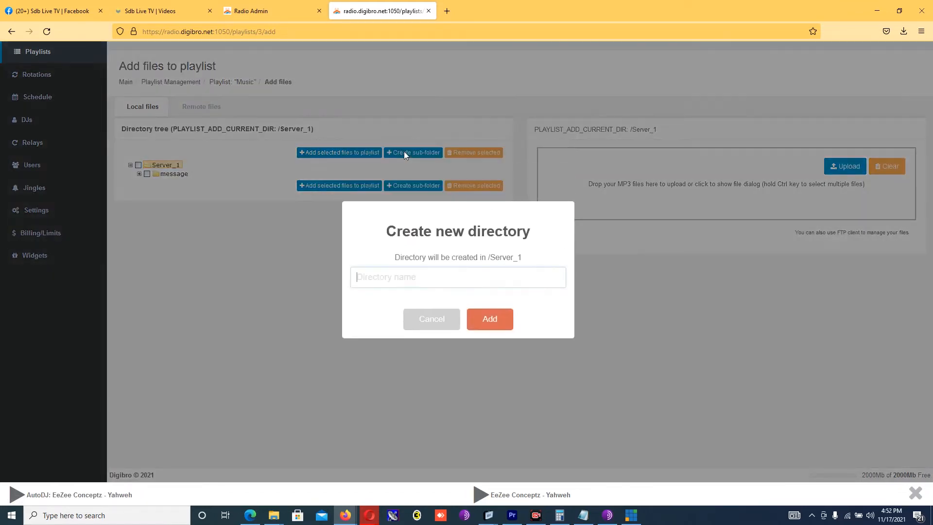
pyautogui.write('MN')
pyautogui.press('BackSpace')
pyautogui.write('usic')
pyautogui.click(491, 318)
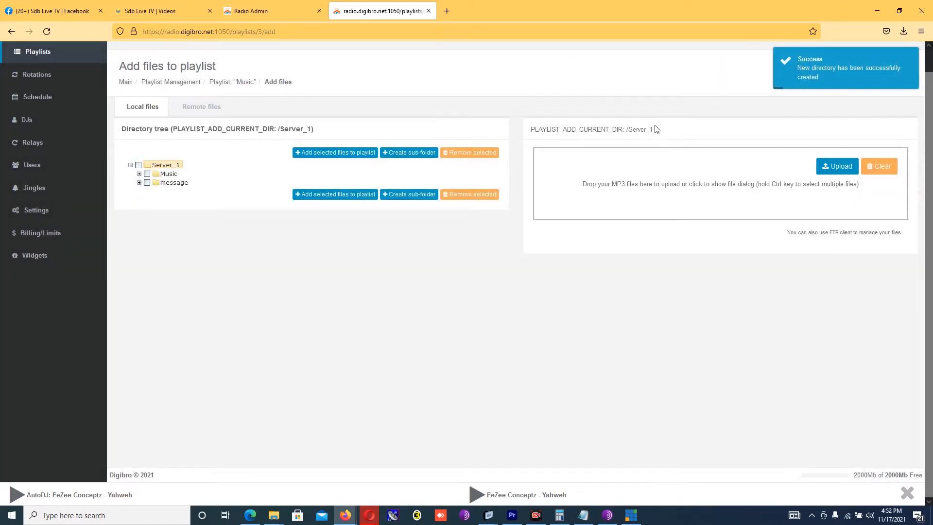
pyautogui.click(168, 174)
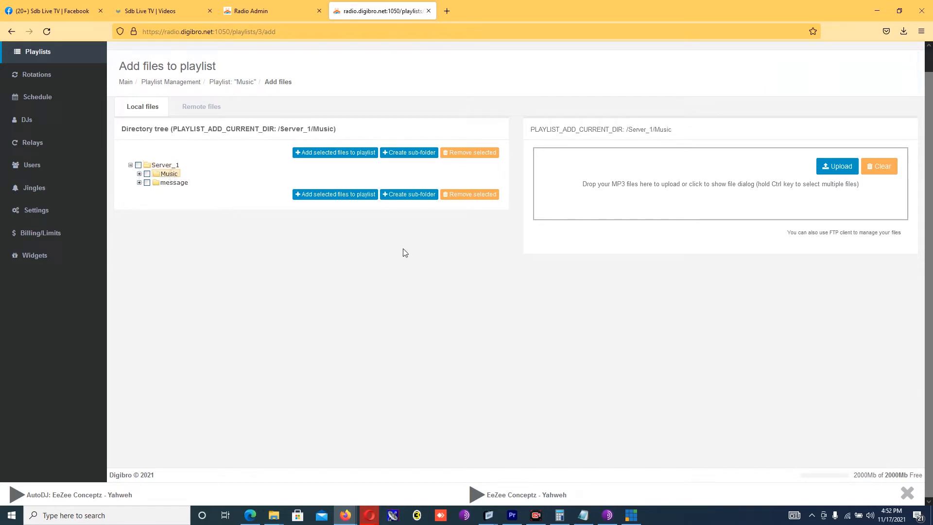
# Step: Queue TIBA 2021 from the Desktop for upload
pyautogui.click(635, 194)
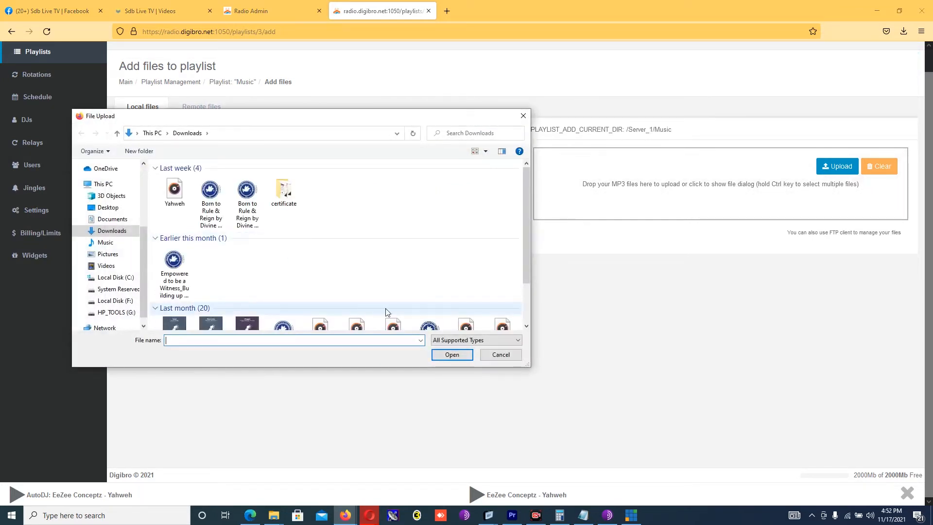
pyautogui.moveTo(525, 182); pyautogui.dragTo(526, 226)
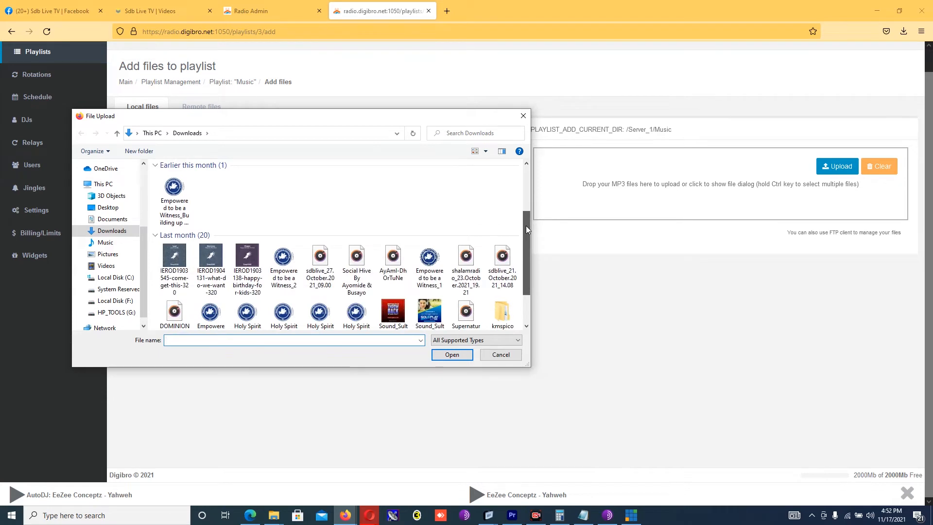
pyautogui.moveTo(526, 226); pyautogui.dragTo(528, 245)
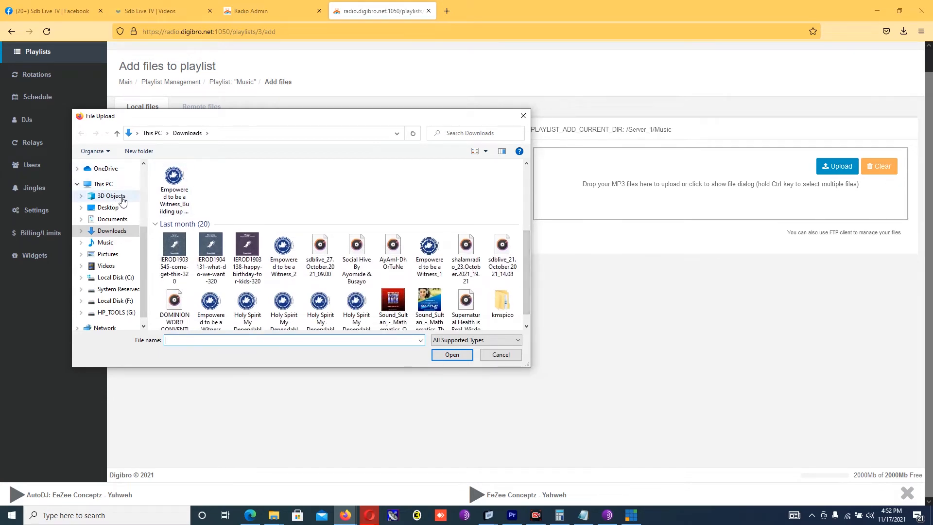
pyautogui.click(108, 208)
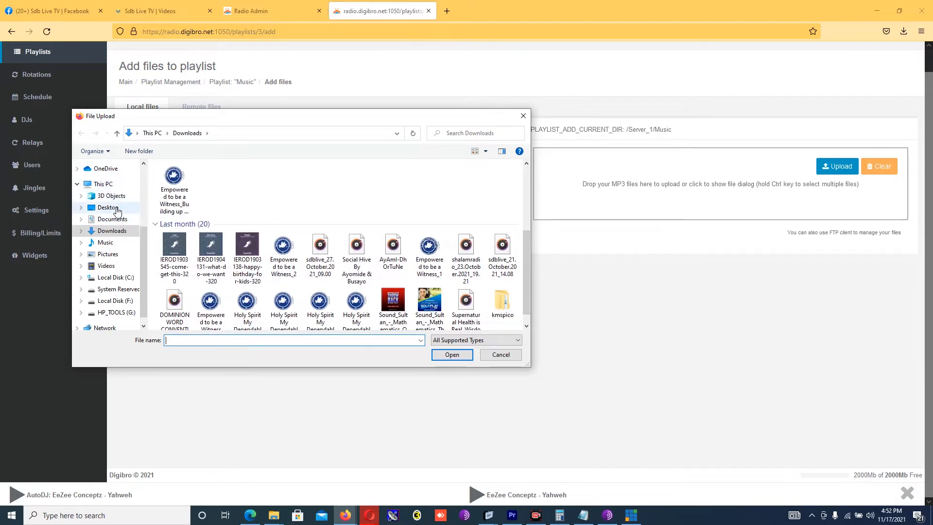
pyautogui.moveTo(526, 194); pyautogui.dragTo(518, 314)
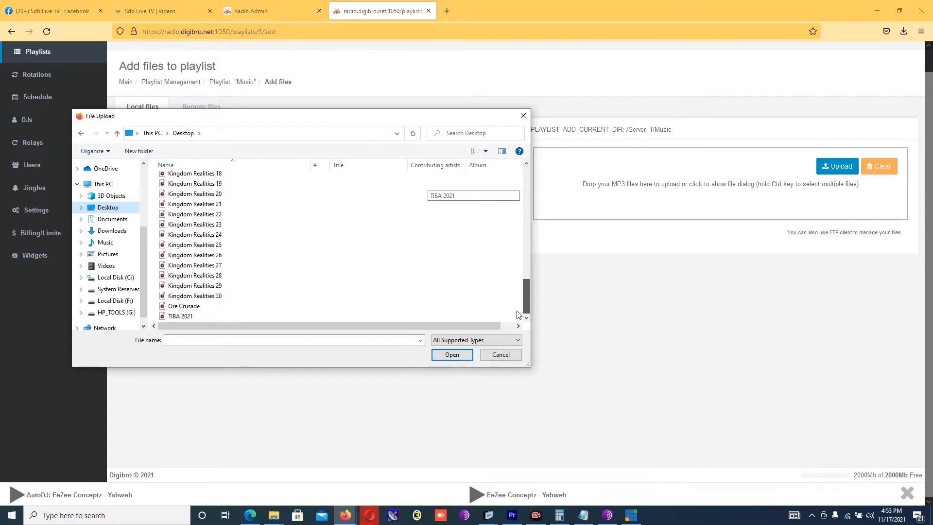
pyautogui.click(186, 317)
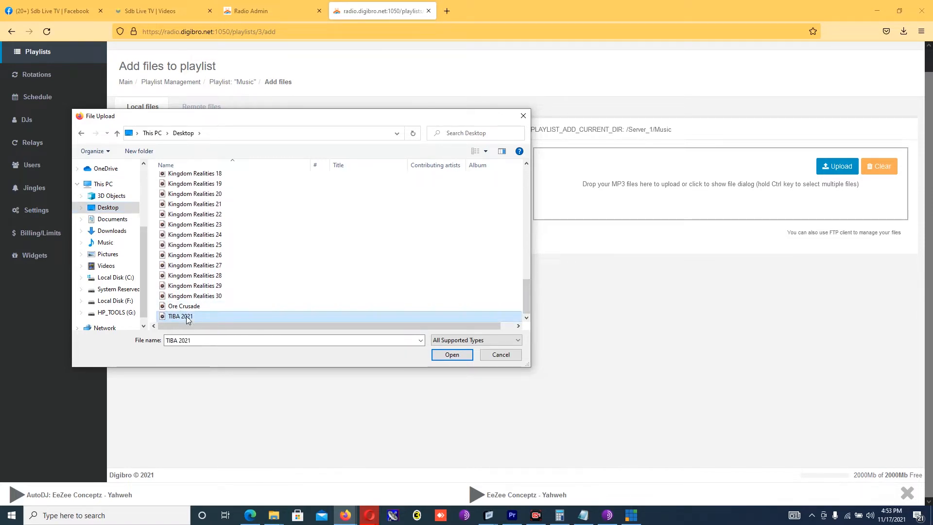
pyautogui.doubleClick(186, 317)
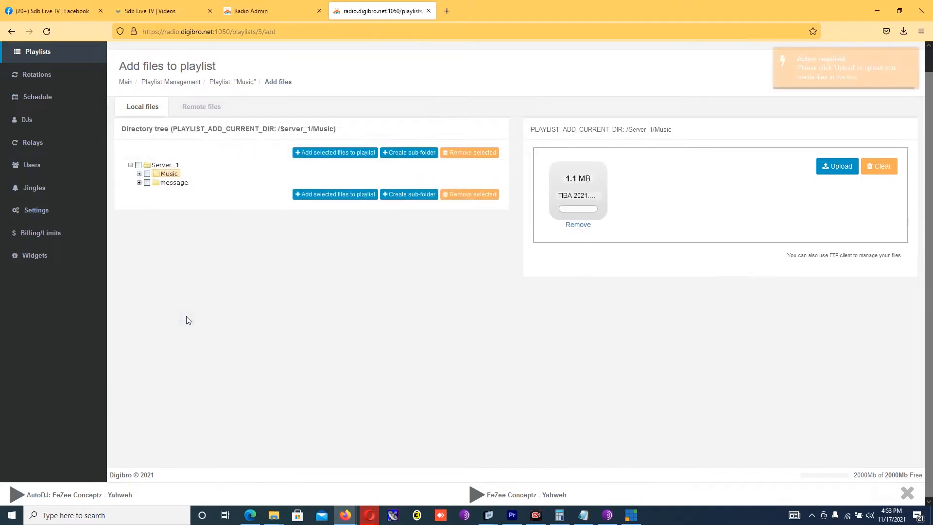
# Step: Upload TIBA 2021 to /Server_1/Music and expand the Music and message folders
pyautogui.click(840, 170)
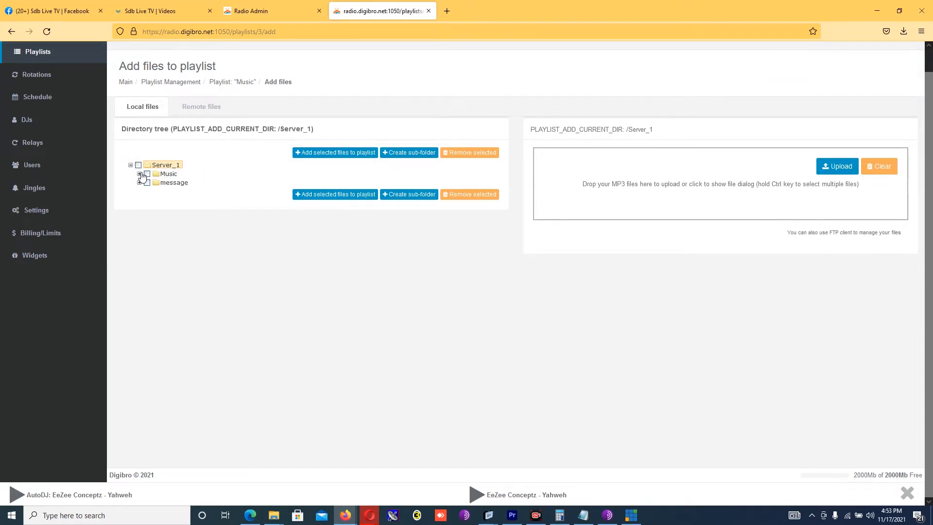
pyautogui.click(140, 174)
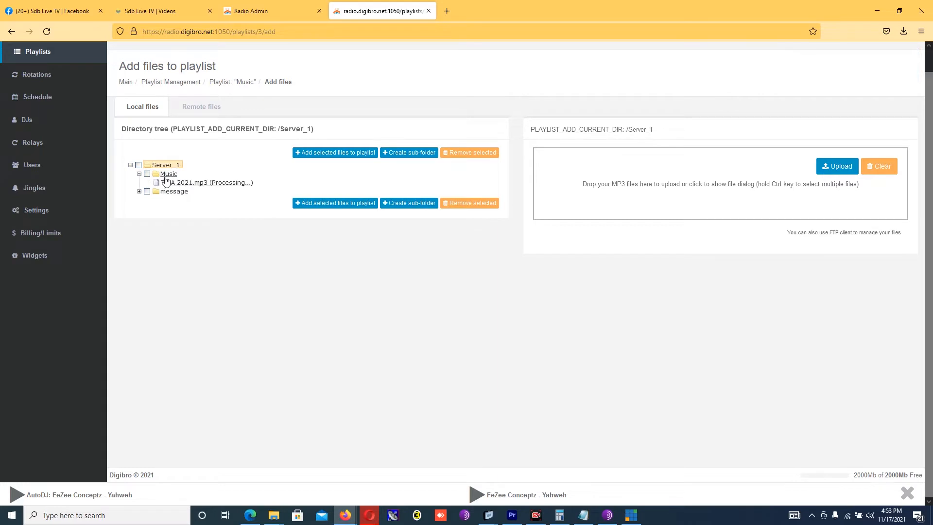
pyautogui.click(140, 192)
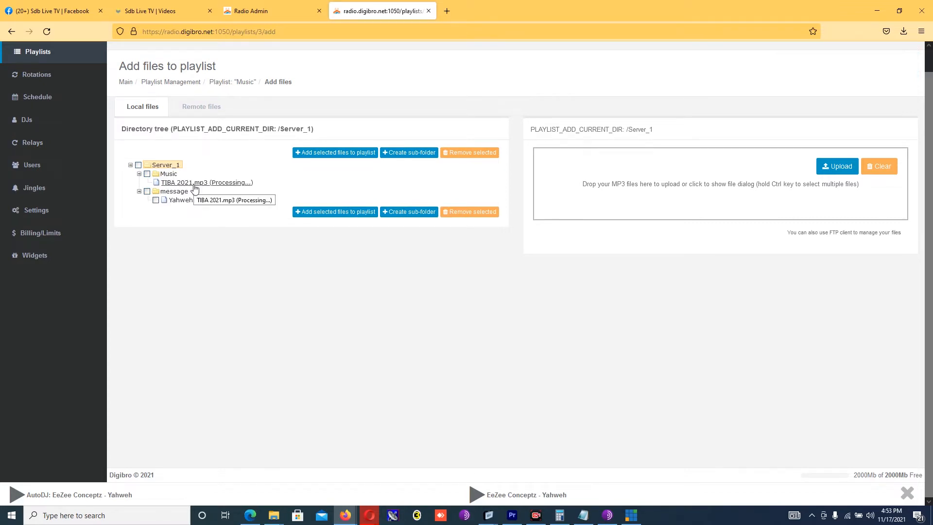
# Step: After reloading, add TIBA 2021.mp3 from the Music folder to the Music playlist
pyautogui.click(47, 31)
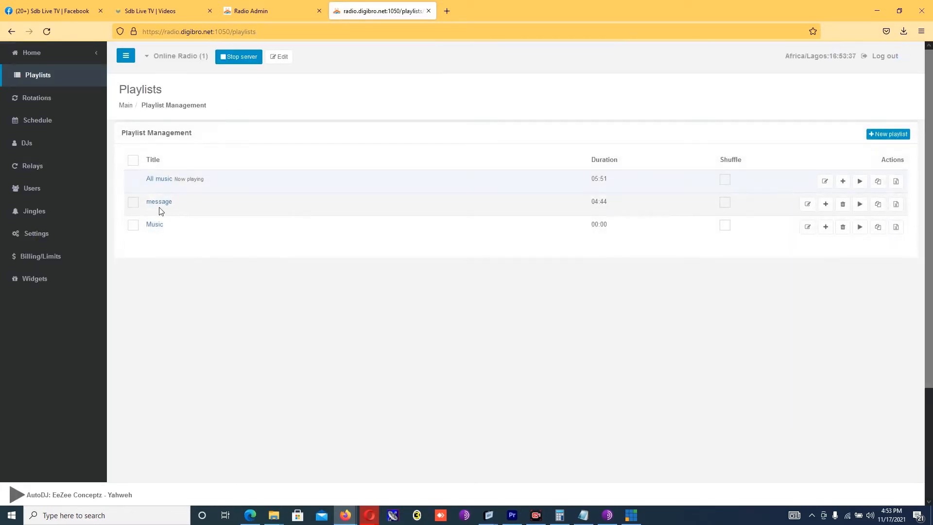
pyautogui.click(826, 227)
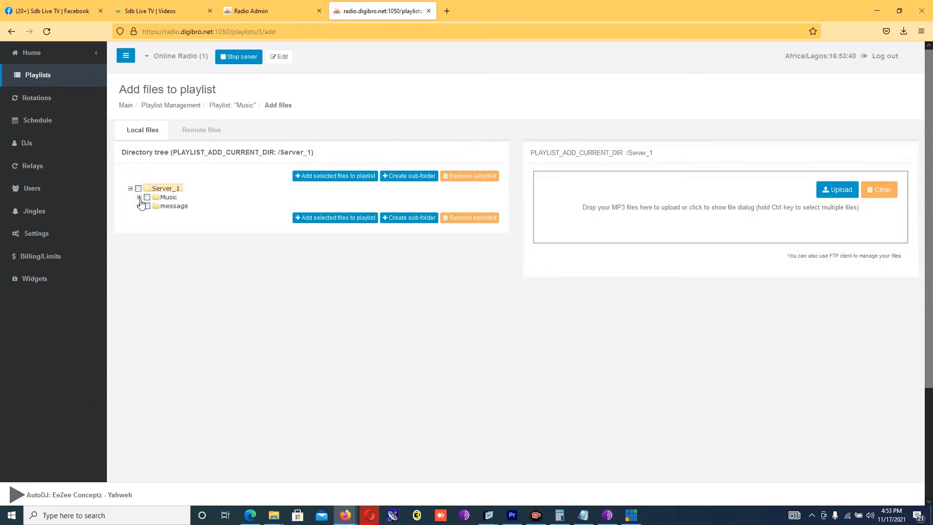
pyautogui.click(139, 197)
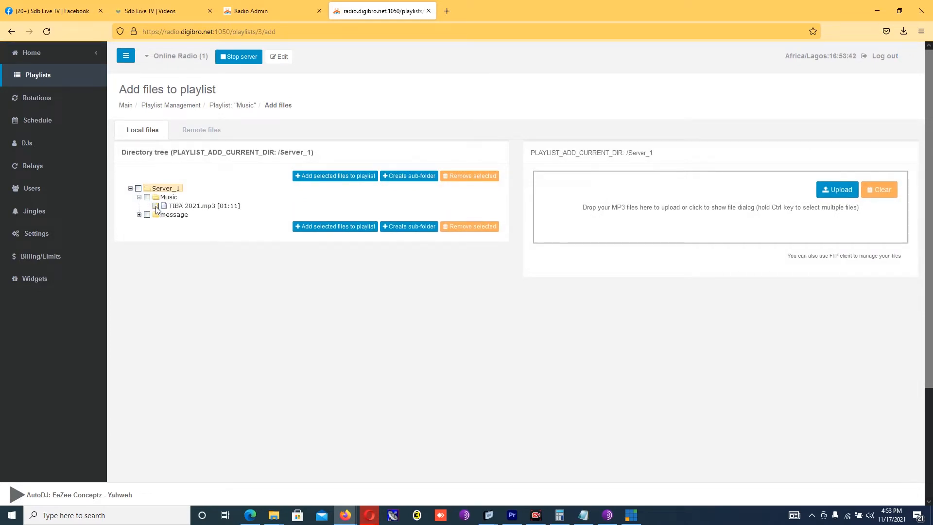
pyautogui.click(333, 227)
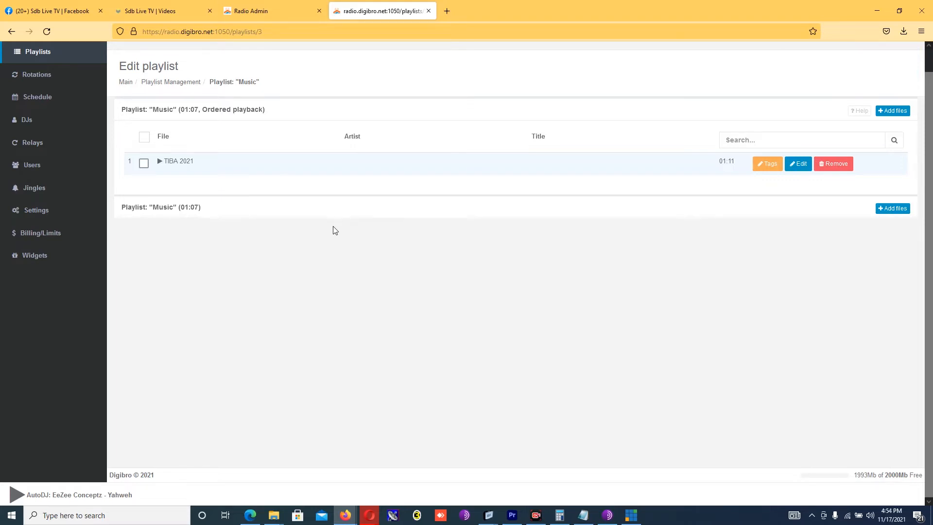
# Step: In a new browser tab, go to google.com and search for 'filezilla download'
pyautogui.click(447, 13)
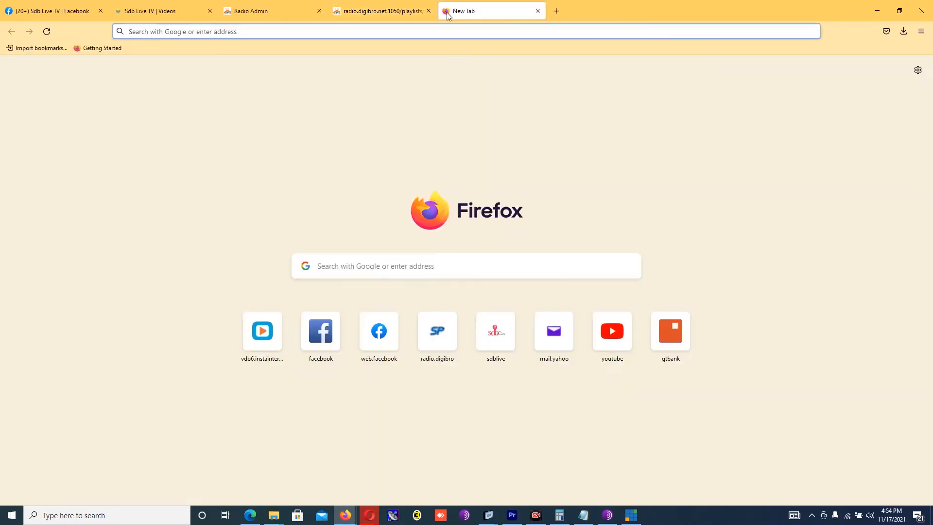
pyautogui.click(424, 31)
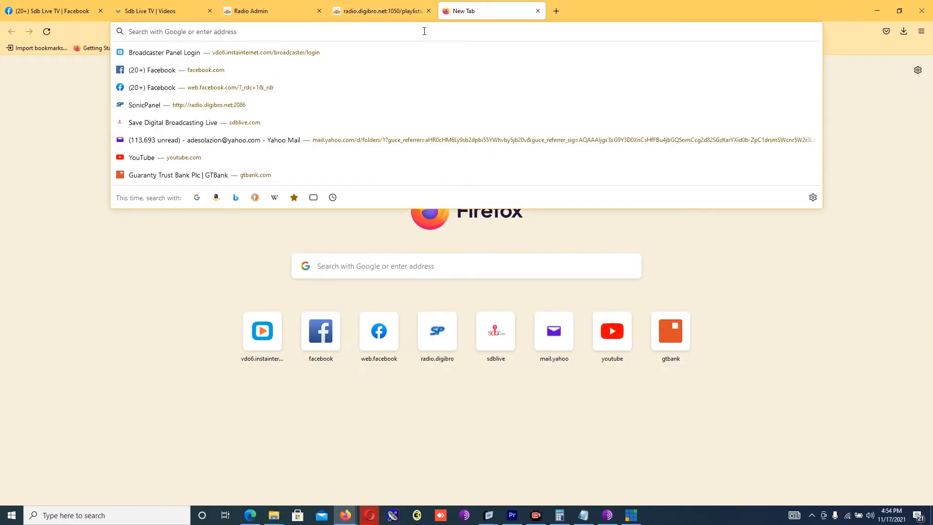
pyautogui.write('www.google.com')
pyautogui.press('Return')
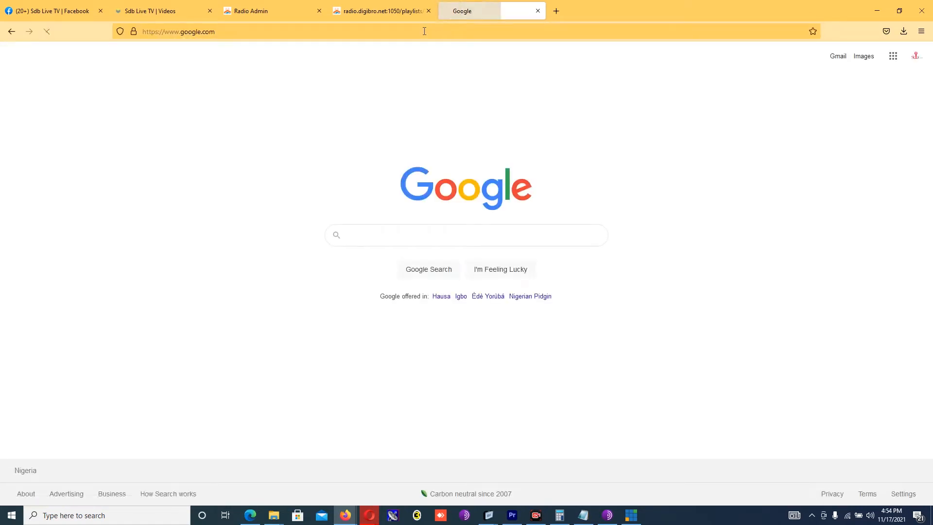
pyautogui.write('filex')
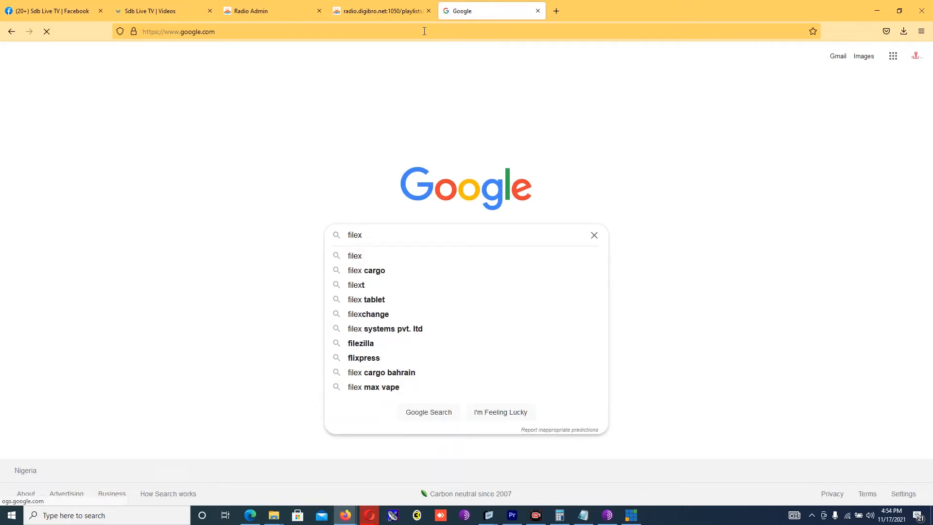
pyautogui.press('BackSpace')
pyautogui.write('z')
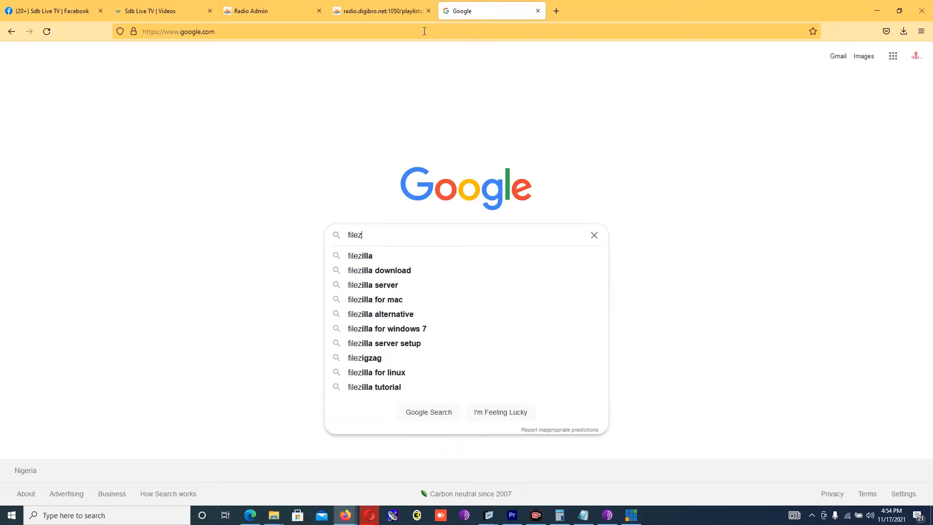
pyautogui.click(394, 275)
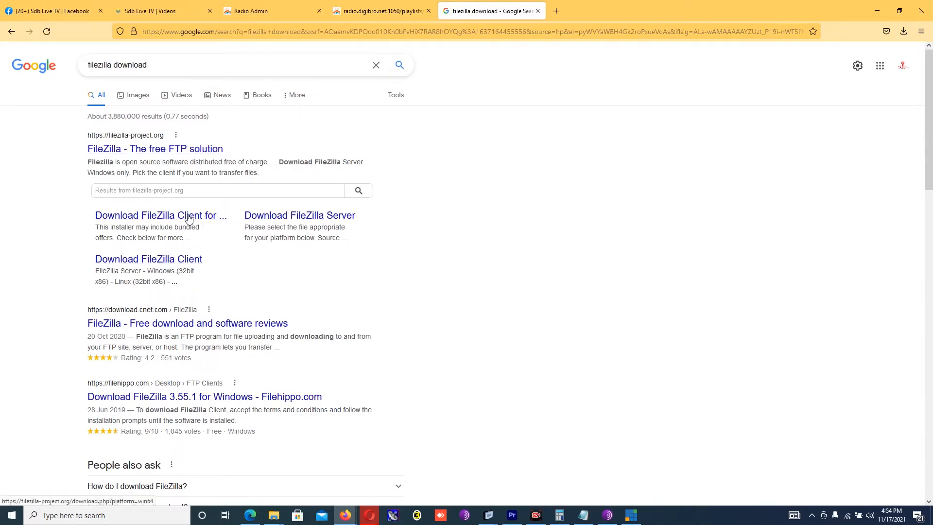
# Step: Download the free FileZilla_3.56.2_win64 setup file and launch it from Firefox's downloads list
pyautogui.click(183, 263)
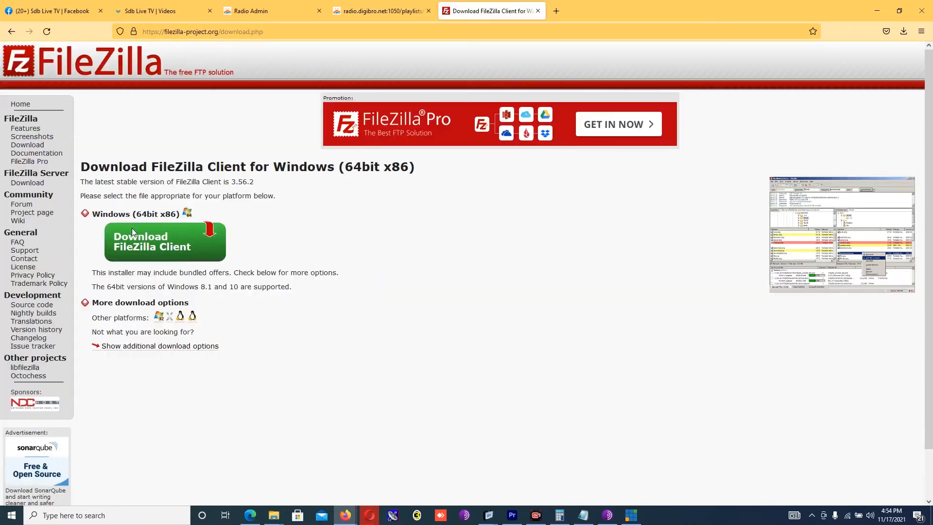
pyautogui.click(173, 247)
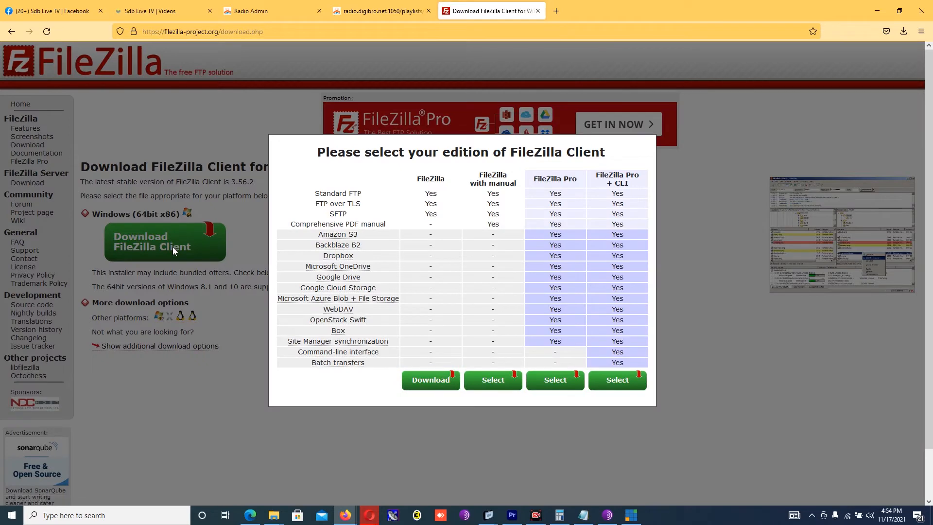
pyautogui.click(436, 384)
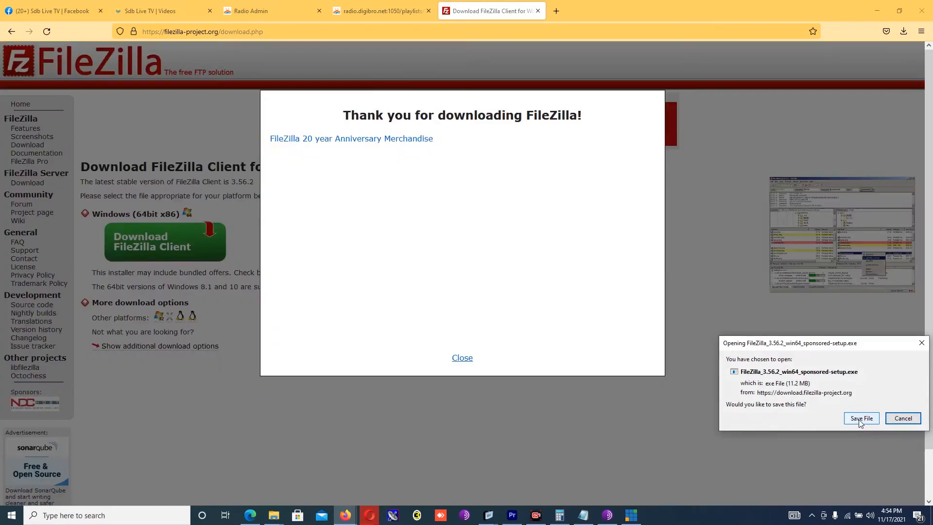
pyautogui.click(860, 419)
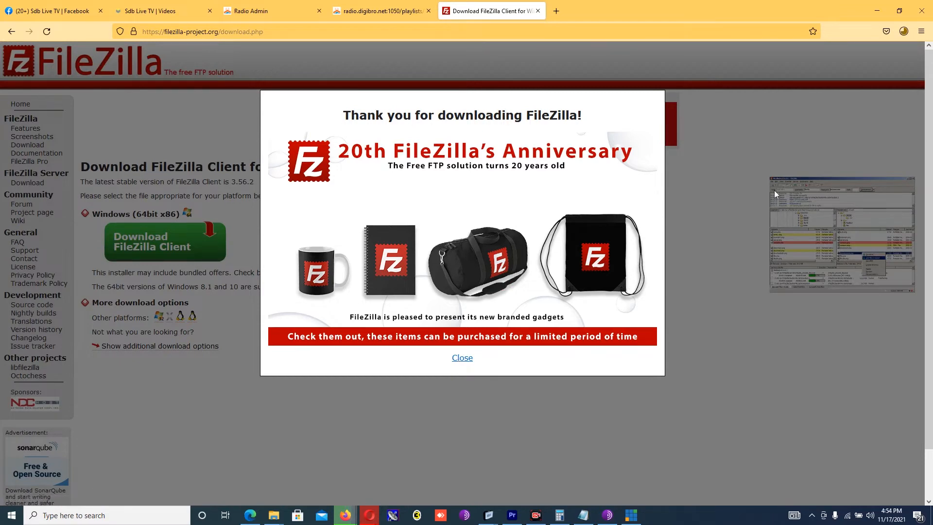
pyautogui.click(462, 358)
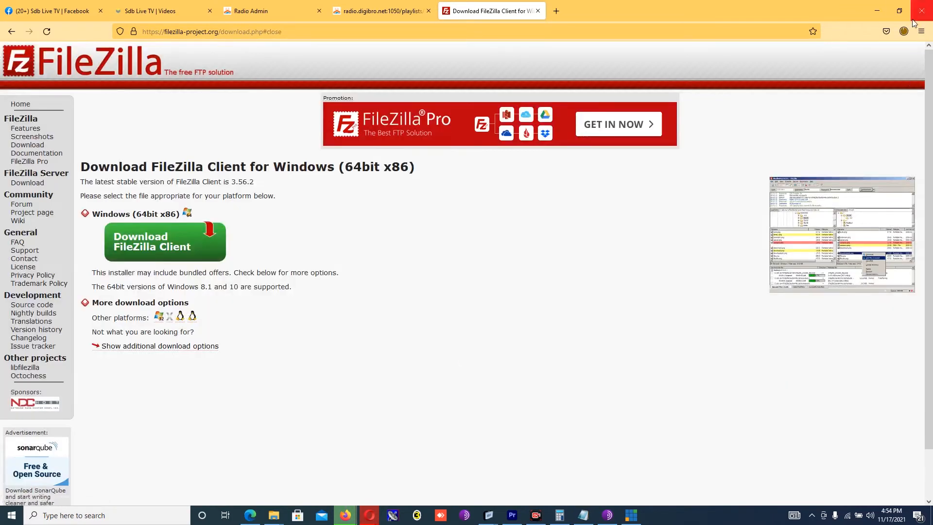
pyautogui.click(904, 31)
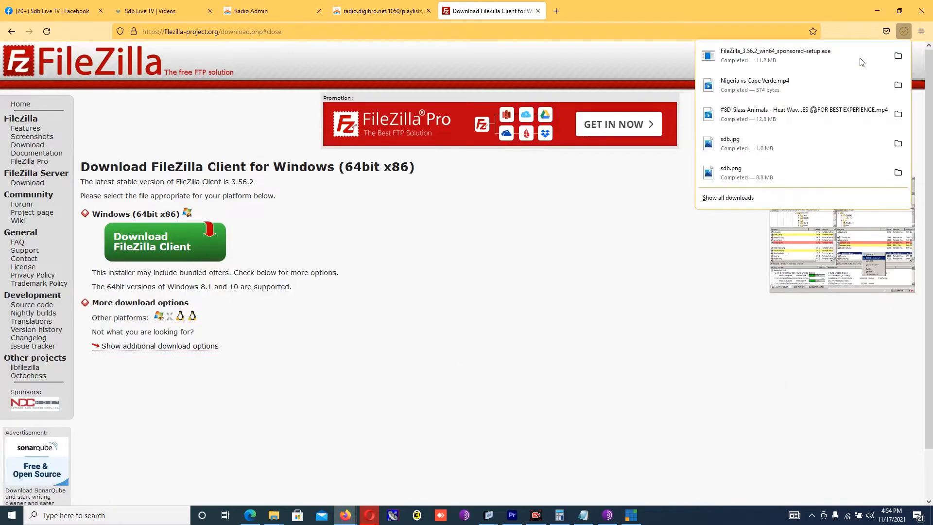
pyautogui.click(749, 62)
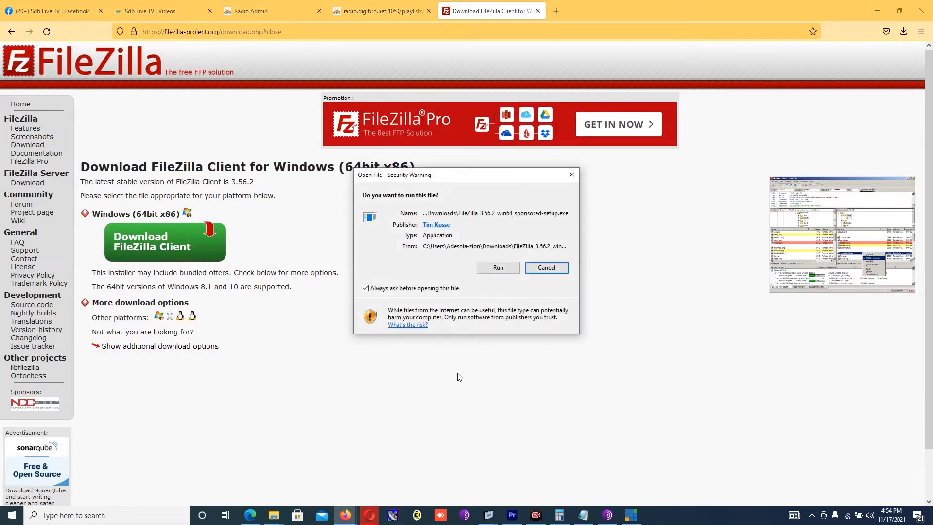
# Step: Install FileZilla Client 3.56.2 for all users with the default components and location, then launch it
pyautogui.click(496, 267)
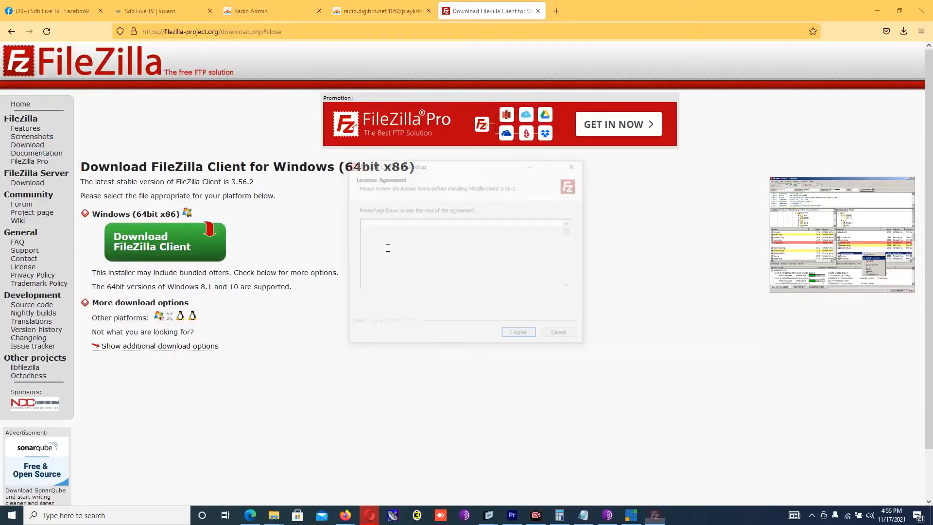
pyautogui.click(520, 336)
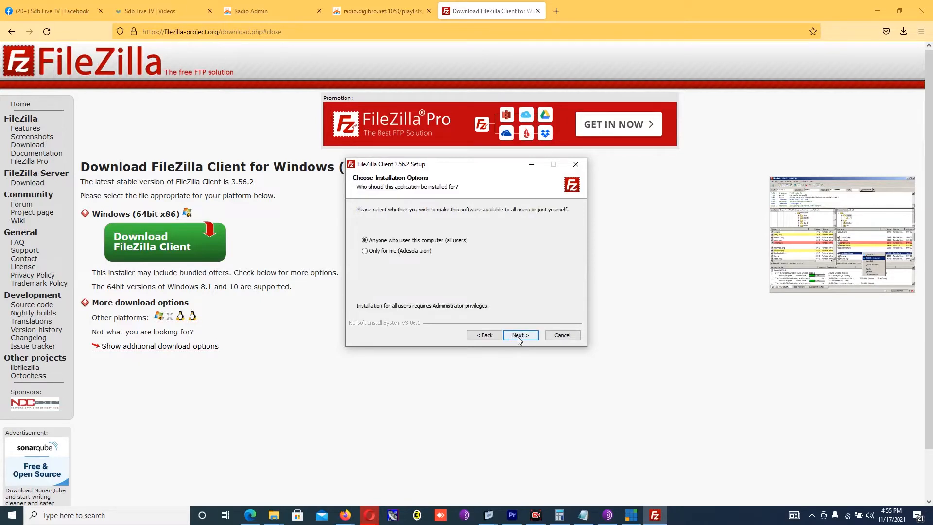
pyautogui.click(519, 336)
pyautogui.click(527, 336)
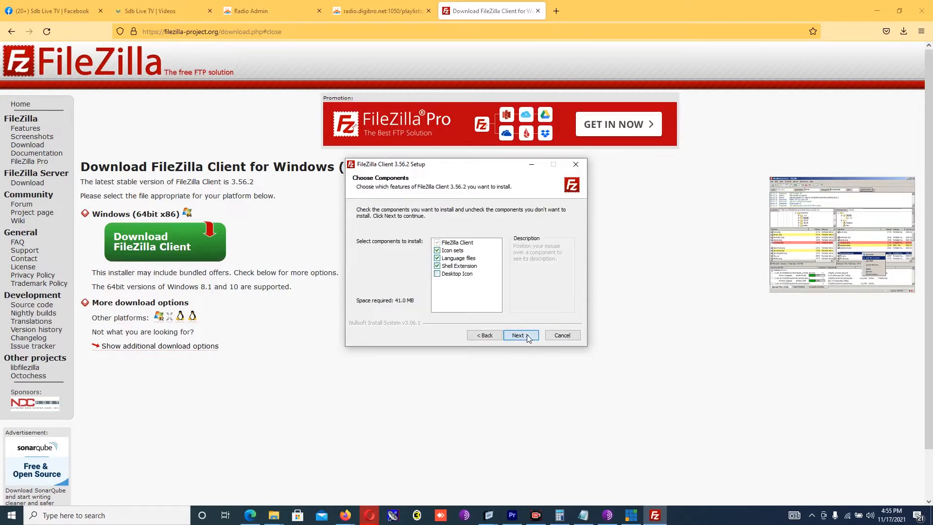
pyautogui.click(528, 336)
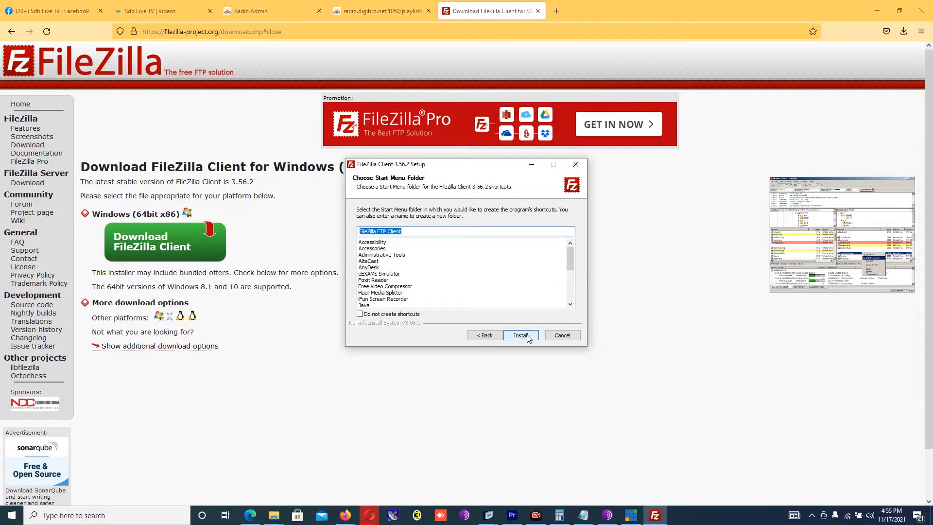
pyautogui.click(527, 335)
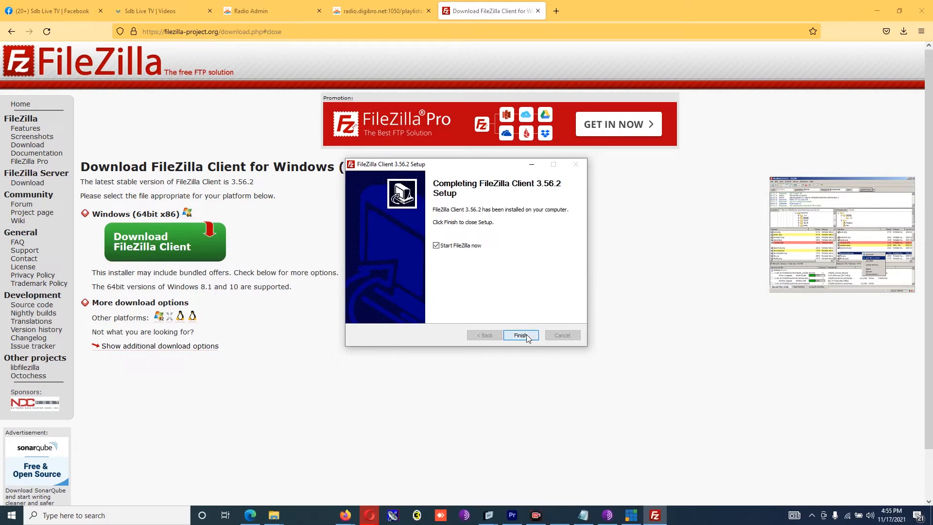
pyautogui.click(521, 335)
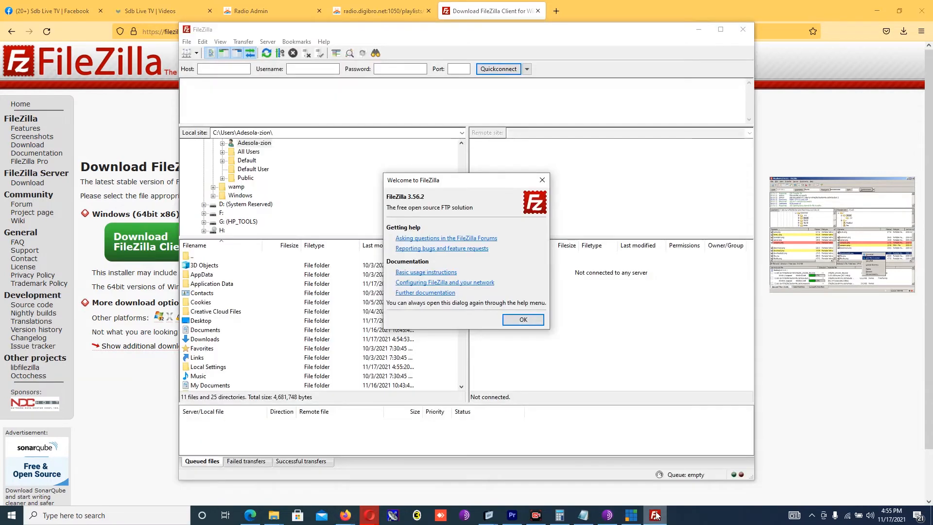
# Step: Dismiss the Welcome to FileZilla message and return to the radio.digibro playlist tab
pyautogui.click(521, 324)
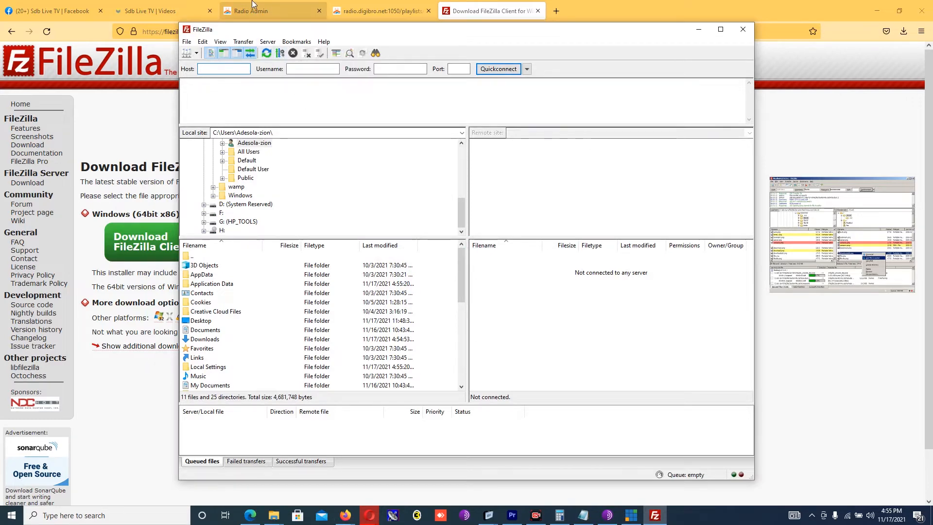
pyautogui.click(364, 4)
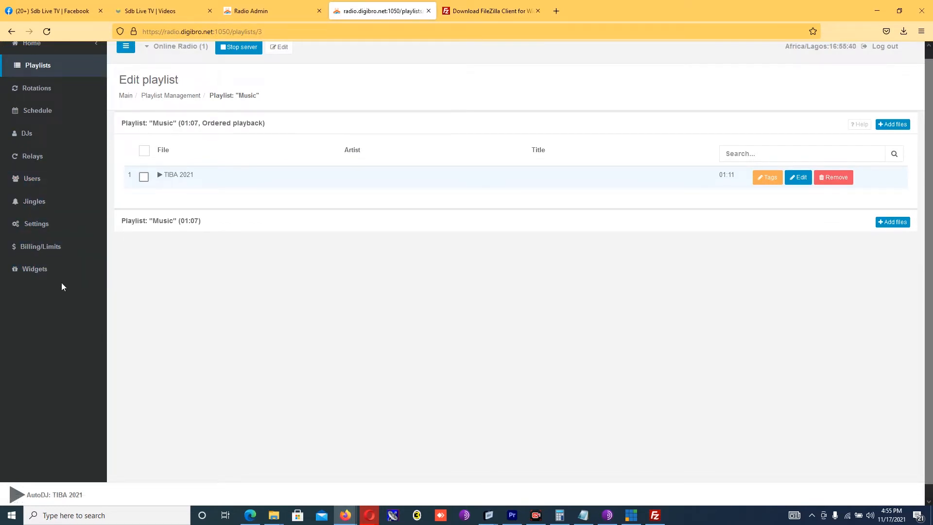
# Step: Open the panel's Settings and select the FTP host radio.digibro.net under General settings
pyautogui.click(49, 226)
pyautogui.moveTo(928, 153); pyautogui.dragTo(928, 460)
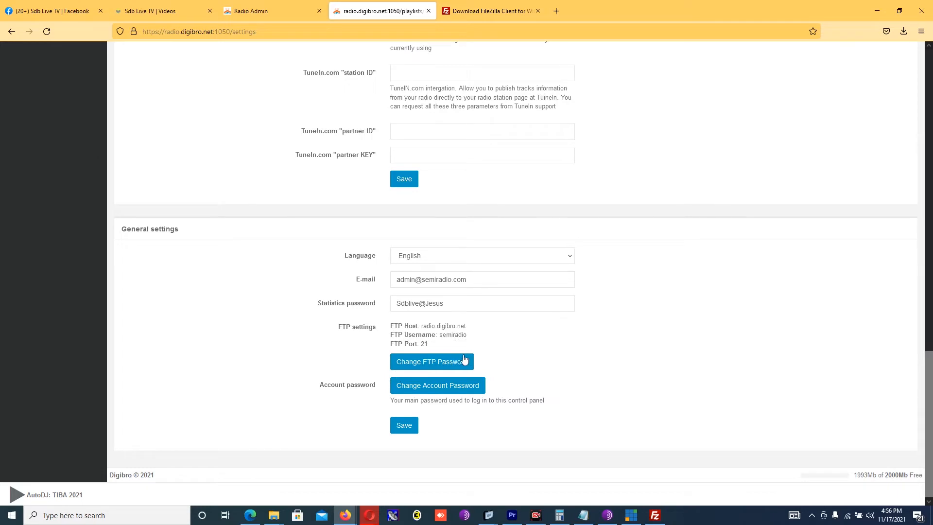
pyautogui.moveTo(468, 326); pyautogui.dragTo(421, 325)
# Step: Copy the FTP host radio.digibro.net into FileZilla's Host field
pyautogui.rightClick(437, 322)
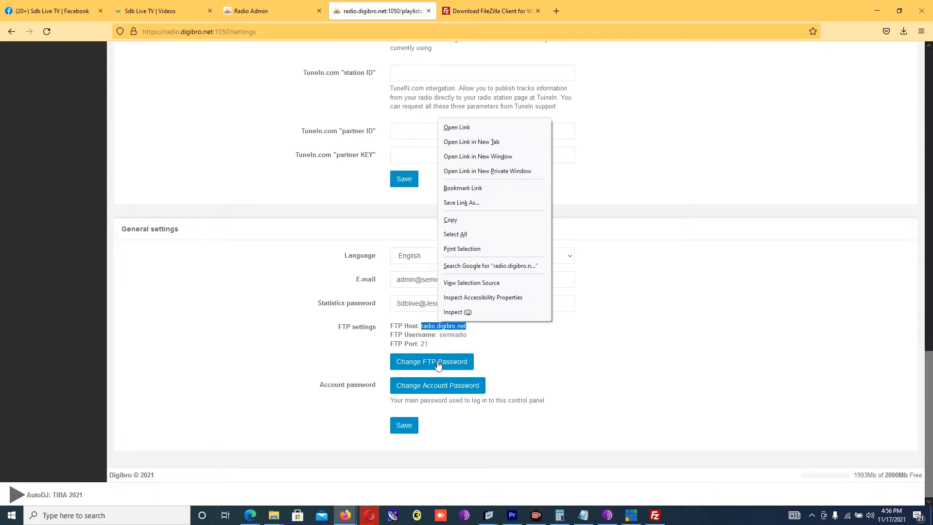
pyautogui.click(469, 219)
pyautogui.click(655, 516)
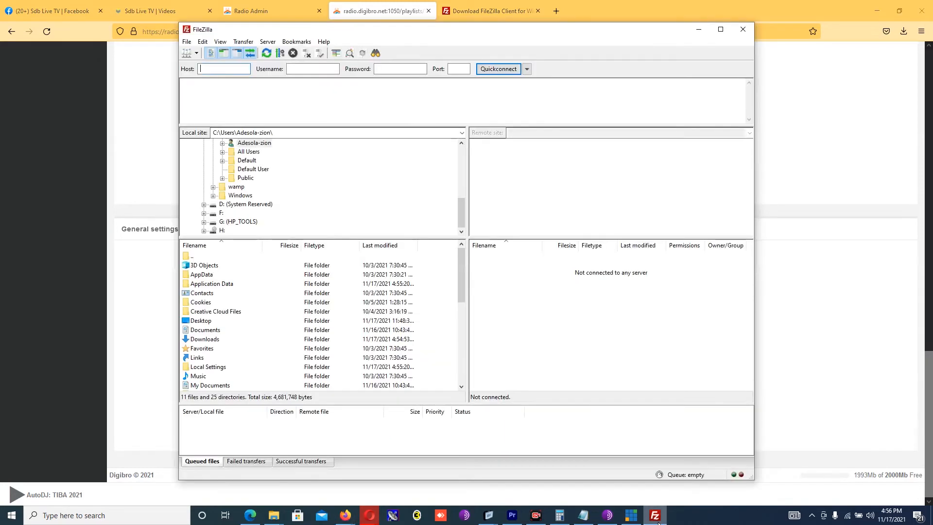
pyautogui.click(227, 68)
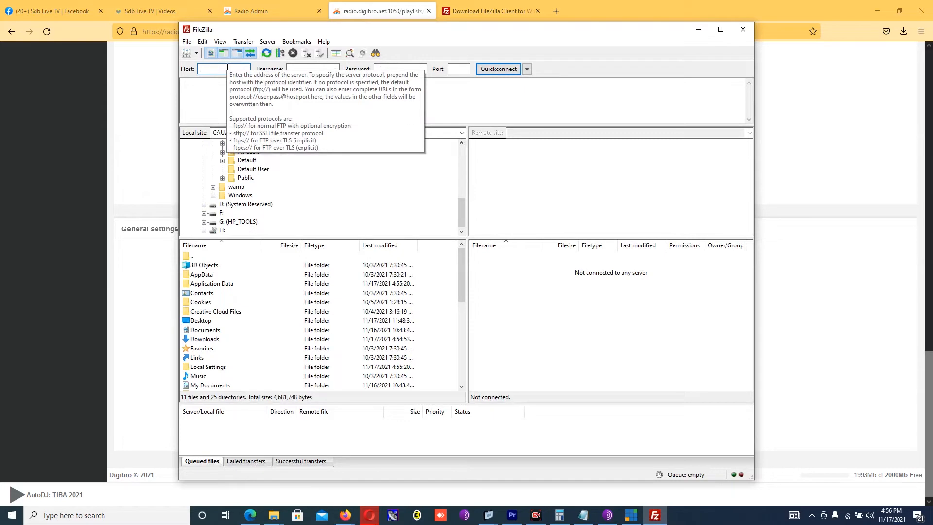
pyautogui.hotkey('ctrl', 'v')
pyautogui.press('Tab')
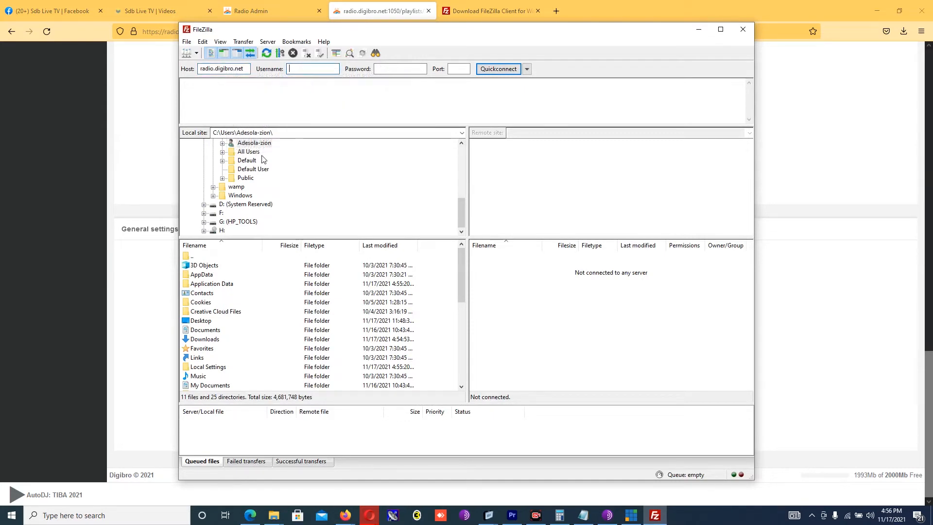
# Step: Copy the panel's FTP username into FileZilla's Username field, then open the FTP password change form
pyautogui.click(137, 298)
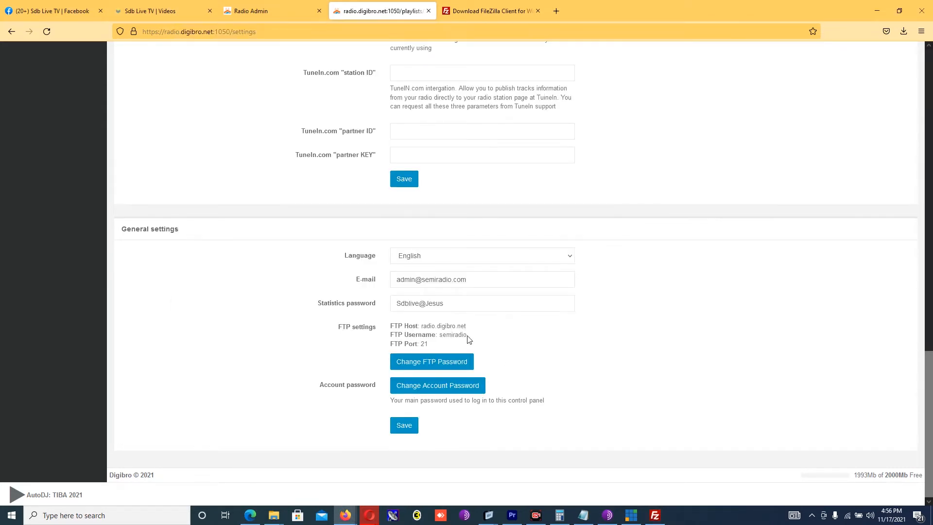
pyautogui.moveTo(467, 335); pyautogui.dragTo(443, 336)
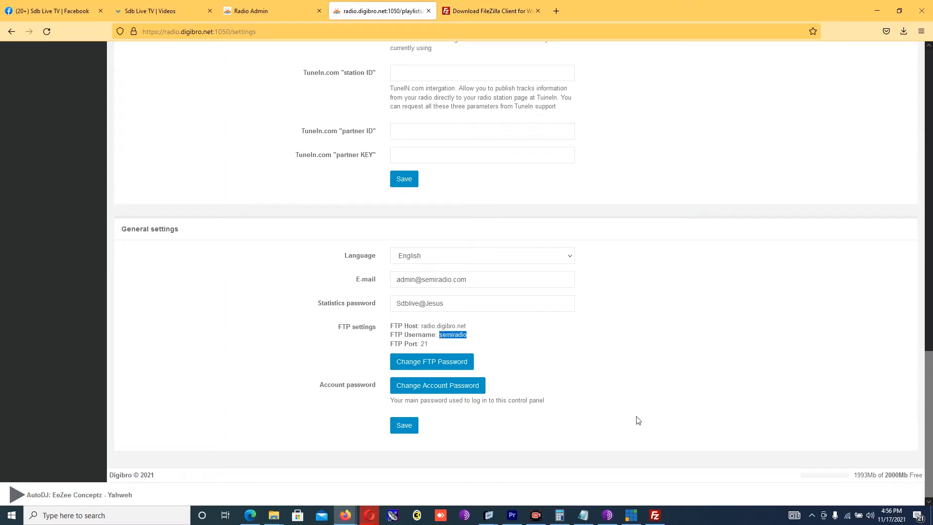
pyautogui.click(655, 515)
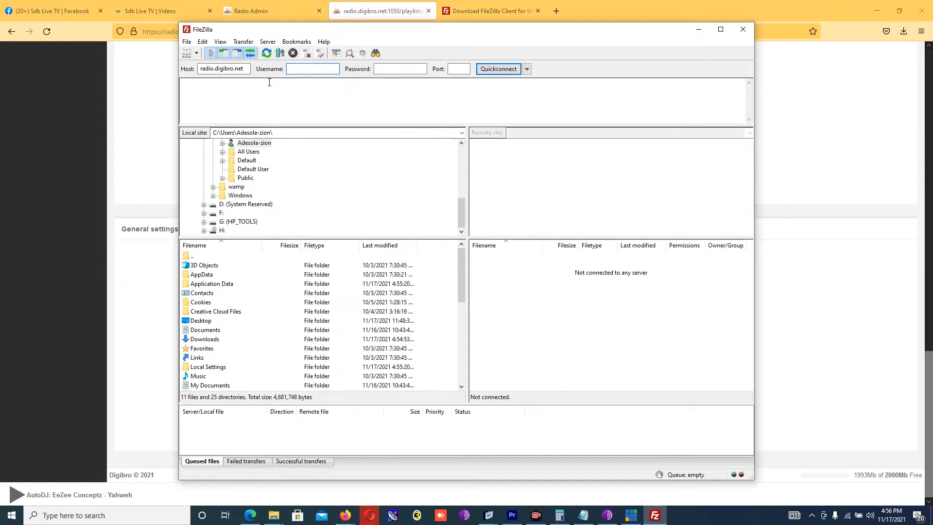
pyautogui.hotkey('ctrl', 'v')
pyautogui.click(387, 69)
pyautogui.click(814, 274)
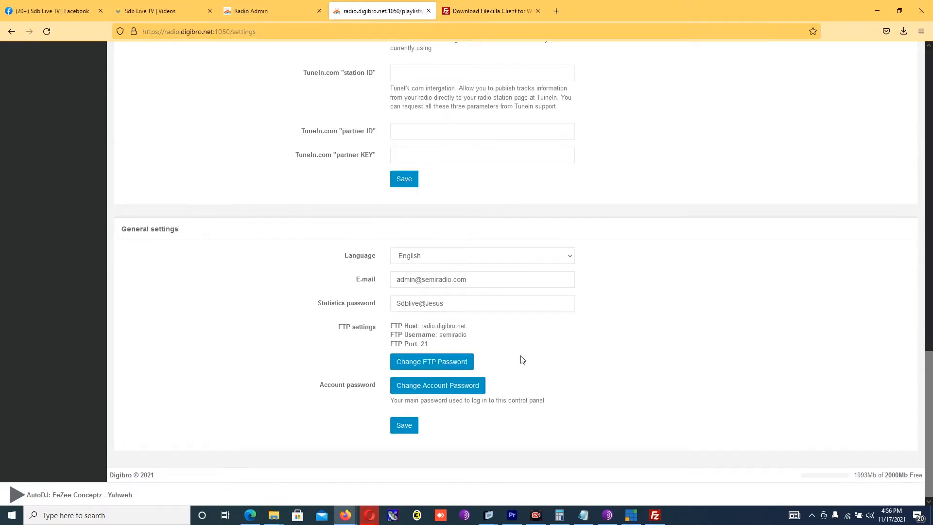
pyautogui.click(446, 362)
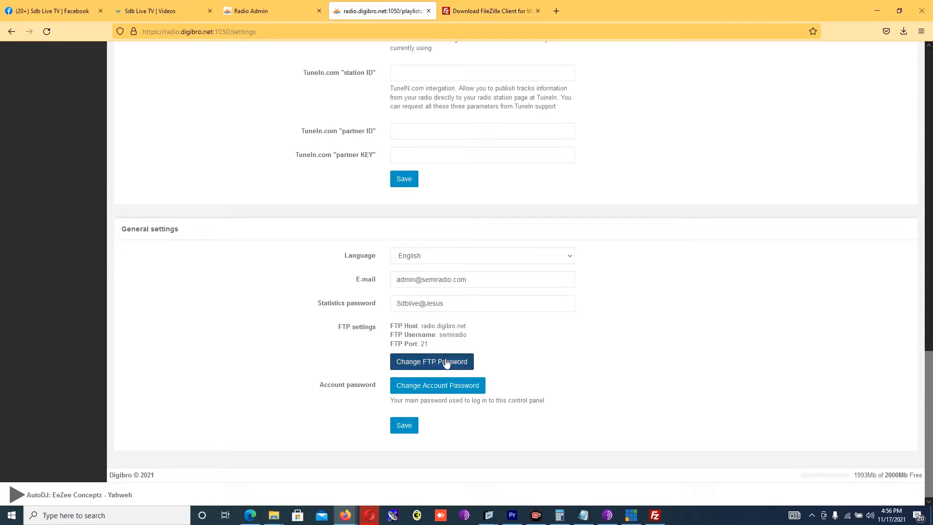
# Step: Enter a new FTP password in both password fields and save it
pyautogui.doubleClick(486, 164)
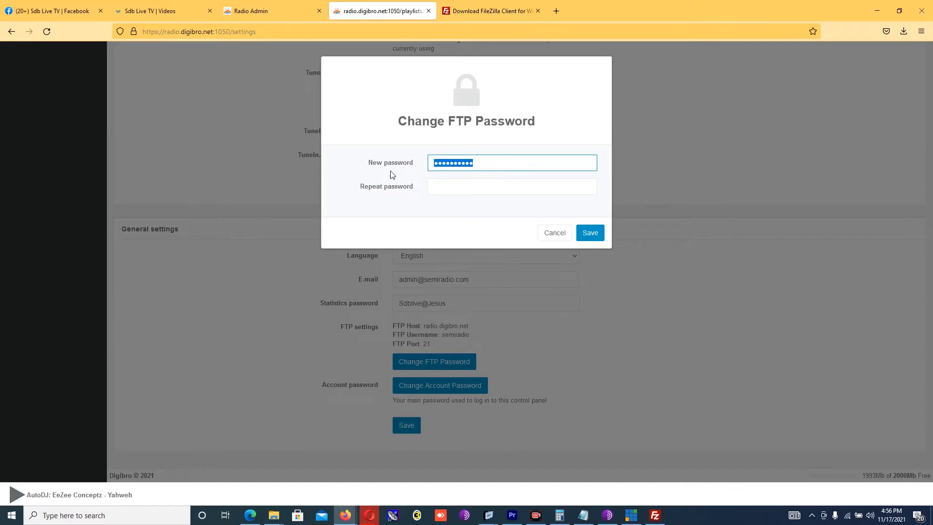
pyautogui.write('S')
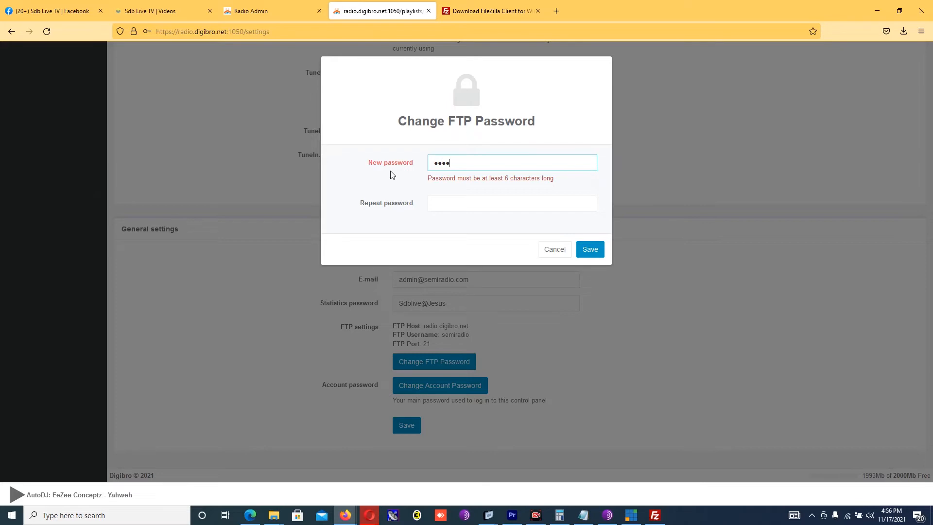
pyautogui.write('iv')
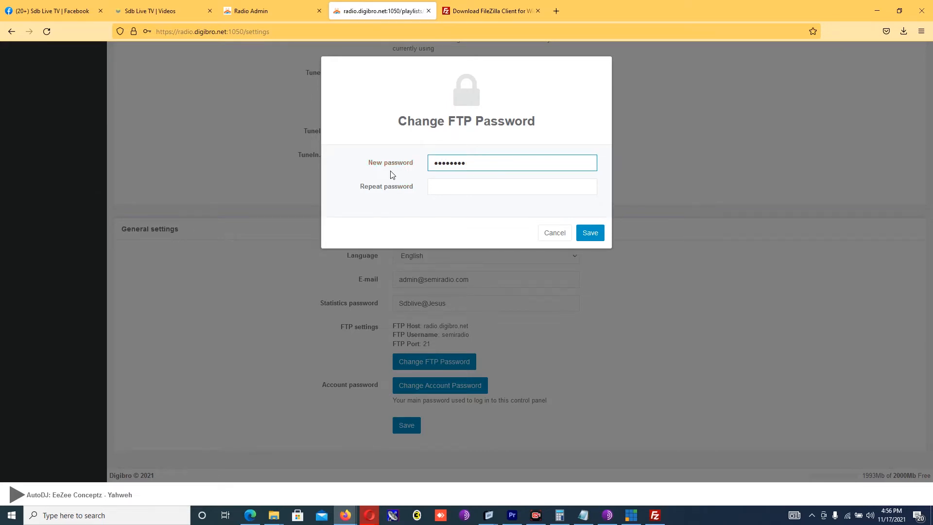
pyautogui.press('Tab')
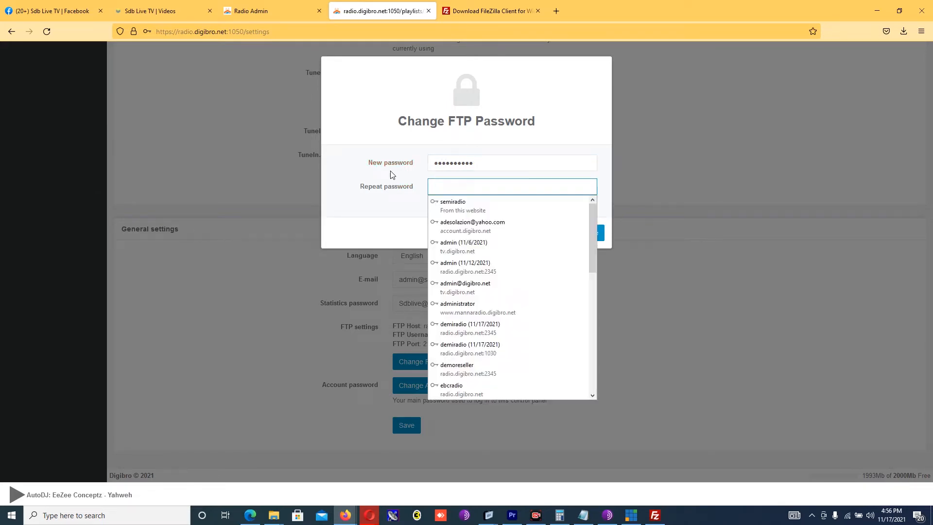
pyautogui.write('S')
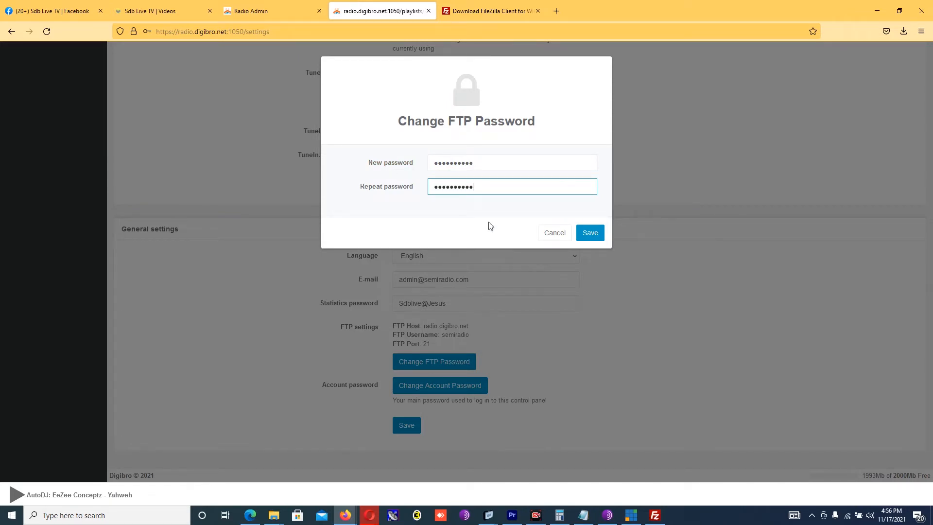
pyautogui.click(590, 232)
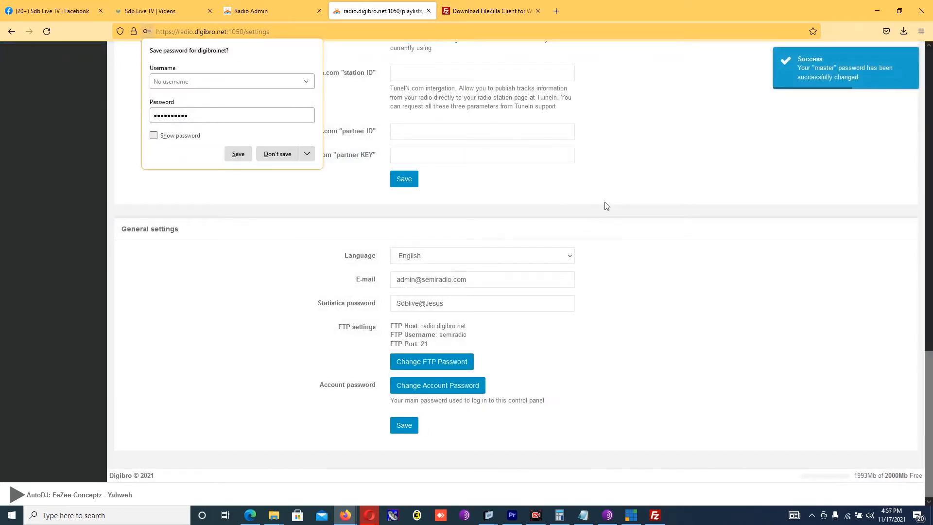
# Step: Enter the FTP password in FileZilla and Quickconnect to radio.digibro.net, choosing to save passwords
pyautogui.click(654, 514)
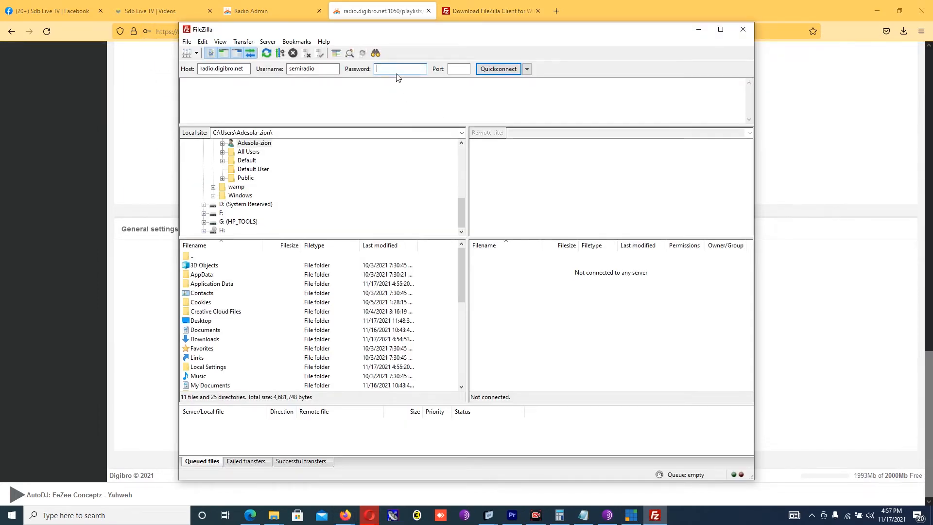
pyautogui.write('********')
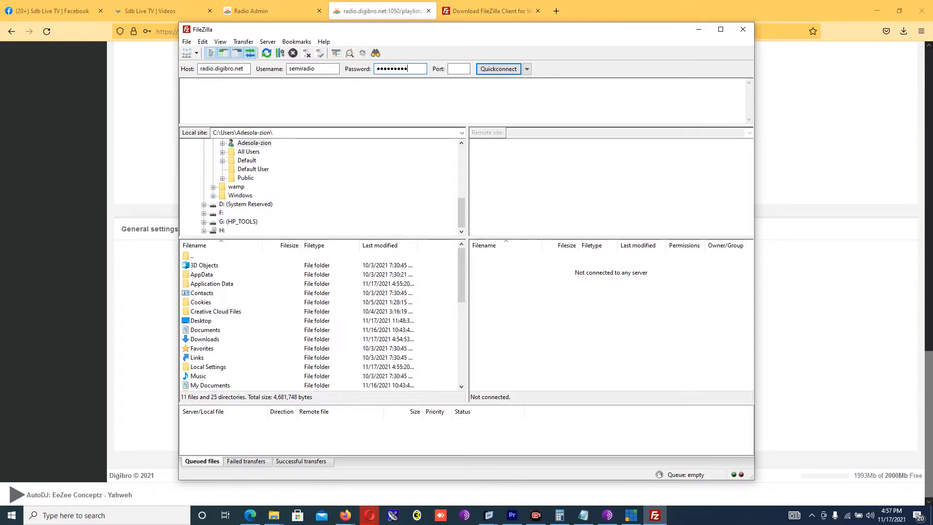
pyautogui.click(459, 68)
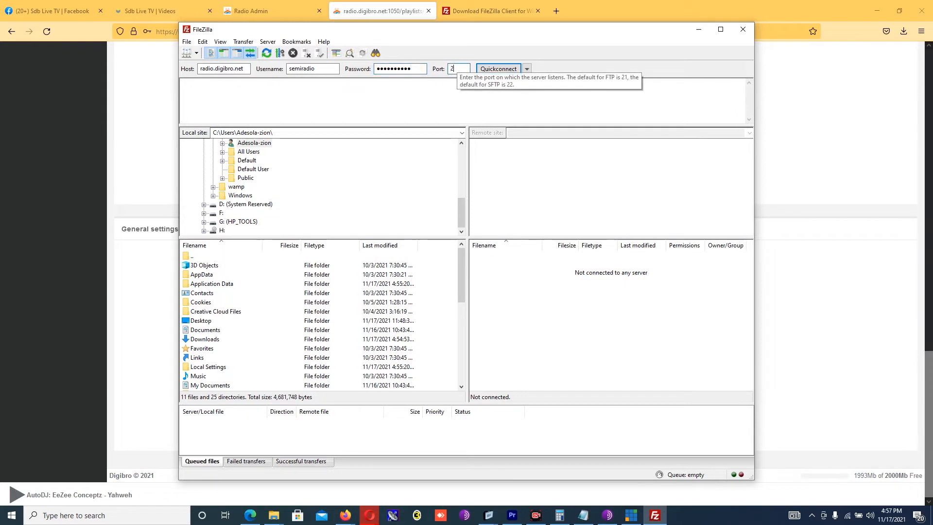
pyautogui.click(498, 68)
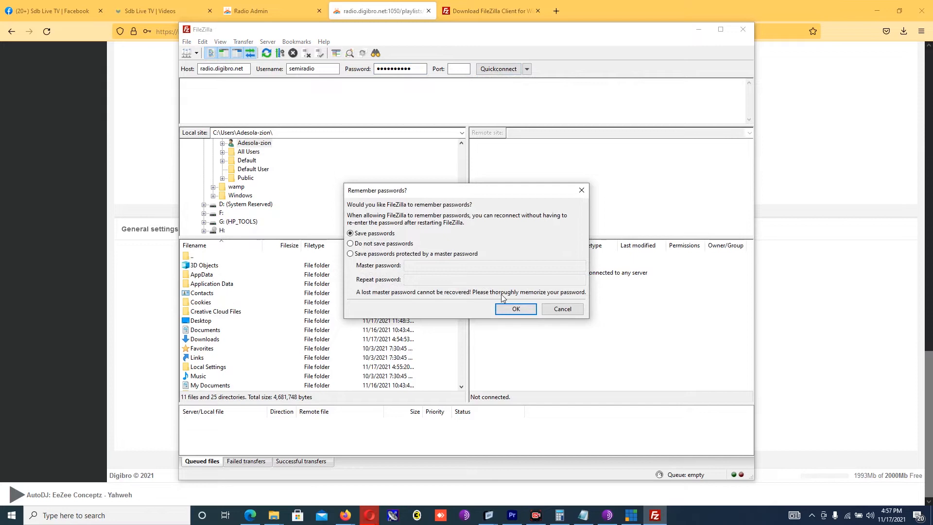
pyautogui.click(510, 309)
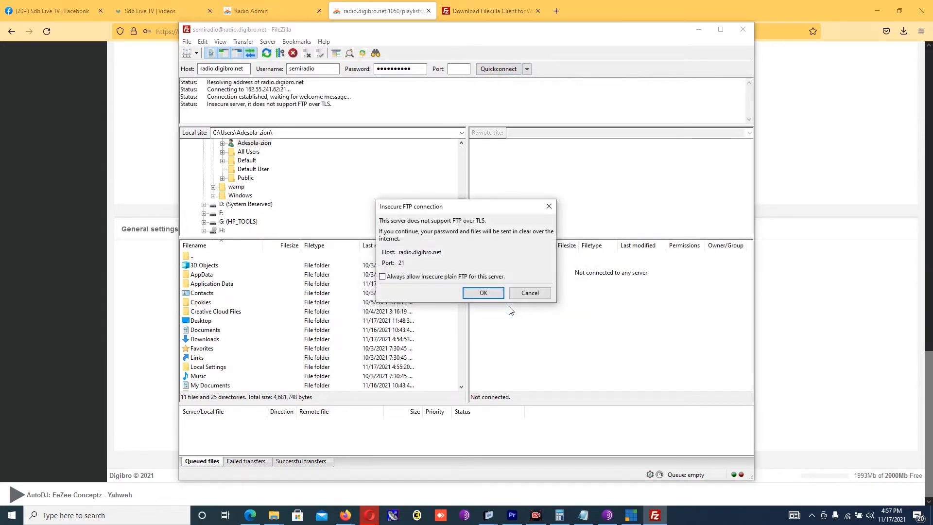
# Step: Accept the insecure FTP connection, open the server's media folder, and return to the panel settings
pyautogui.click(482, 293)
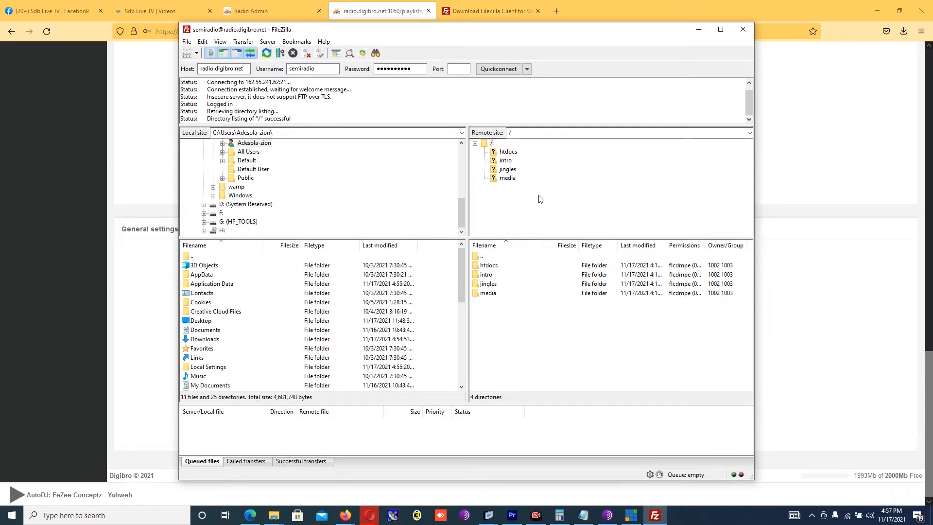
pyautogui.click(495, 179)
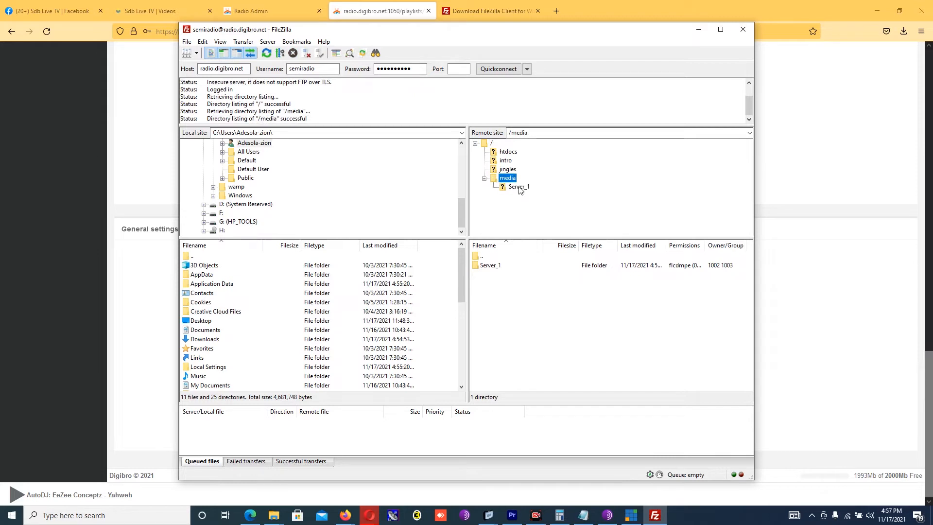
pyautogui.click(820, 186)
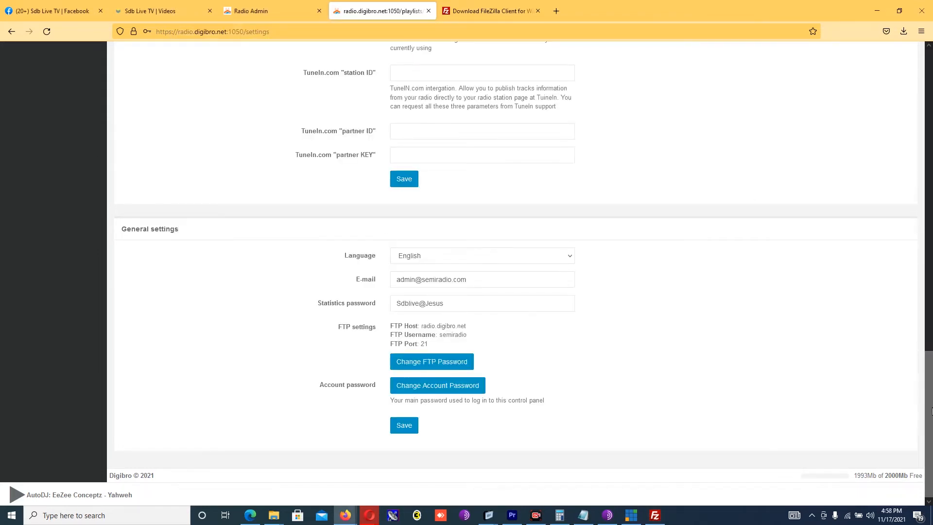
# Step: Open Add files for the Music playlist and browse FileZilla to the server's Server_1 folder
pyautogui.moveTo(932, 411); pyautogui.dragTo(932, 110)
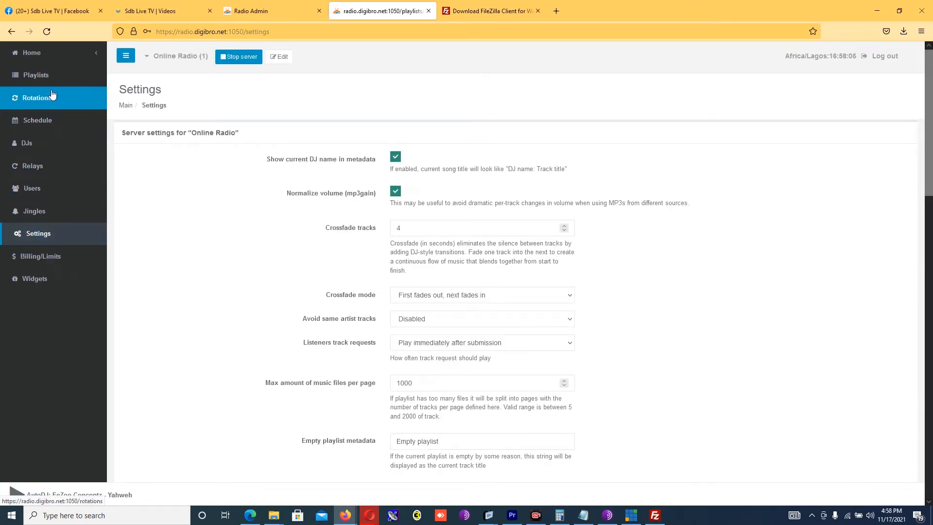
pyautogui.click(21, 77)
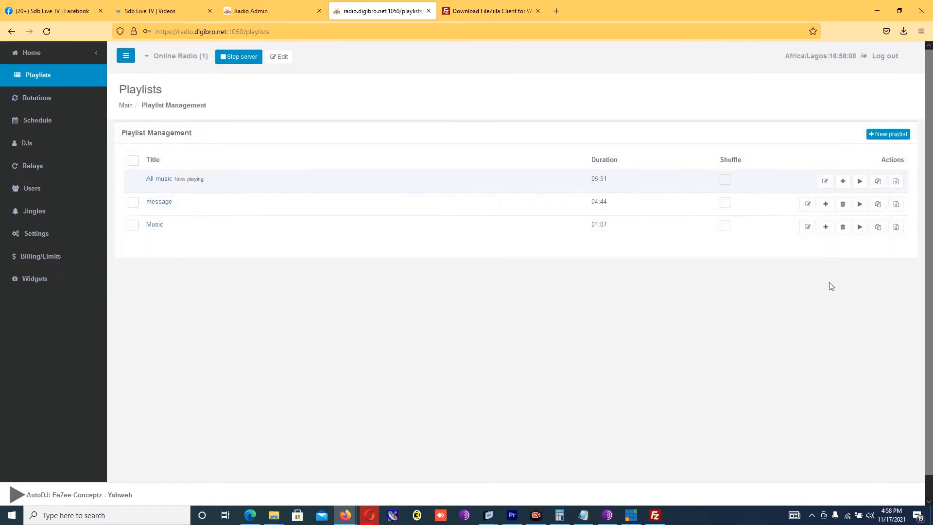
pyautogui.click(826, 227)
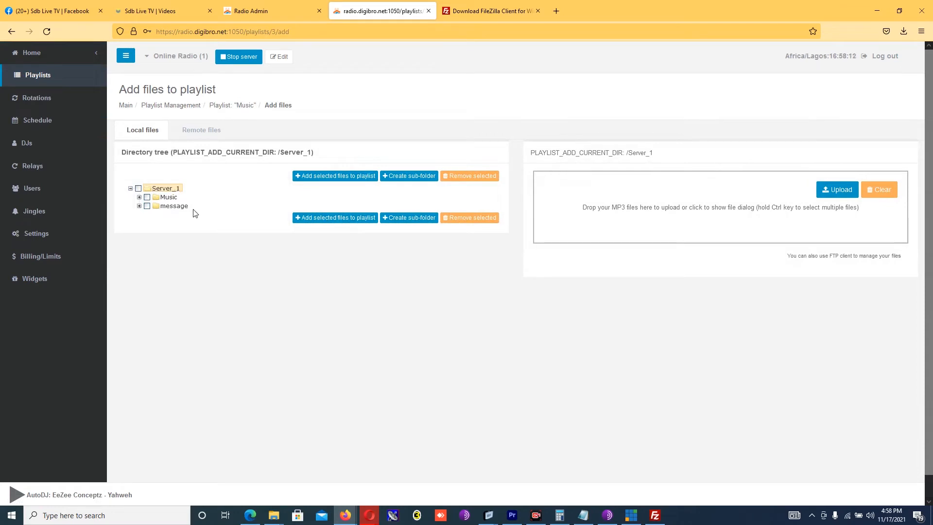
pyautogui.click(655, 517)
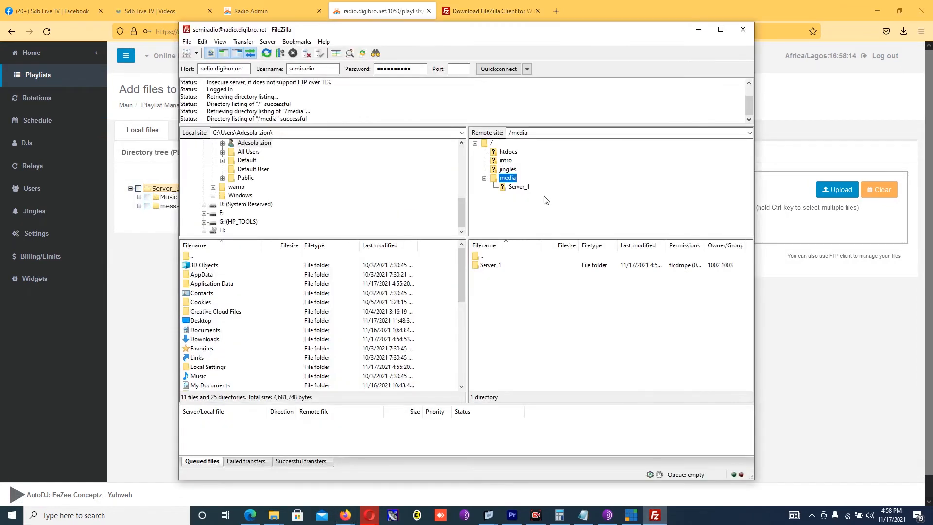
pyautogui.click(516, 187)
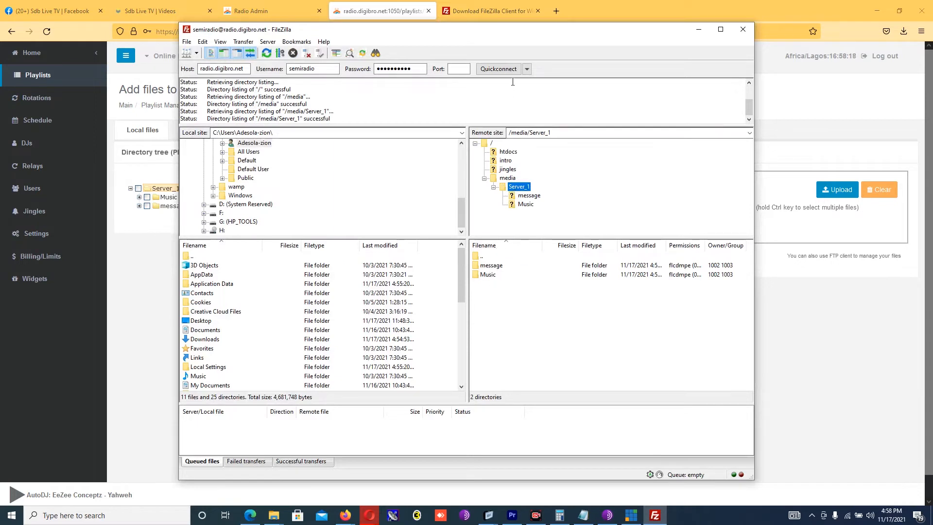
# Step: Reposition the FileZilla window and open the server's Music folder
pyautogui.moveTo(536, 30); pyautogui.dragTo(694, 137)
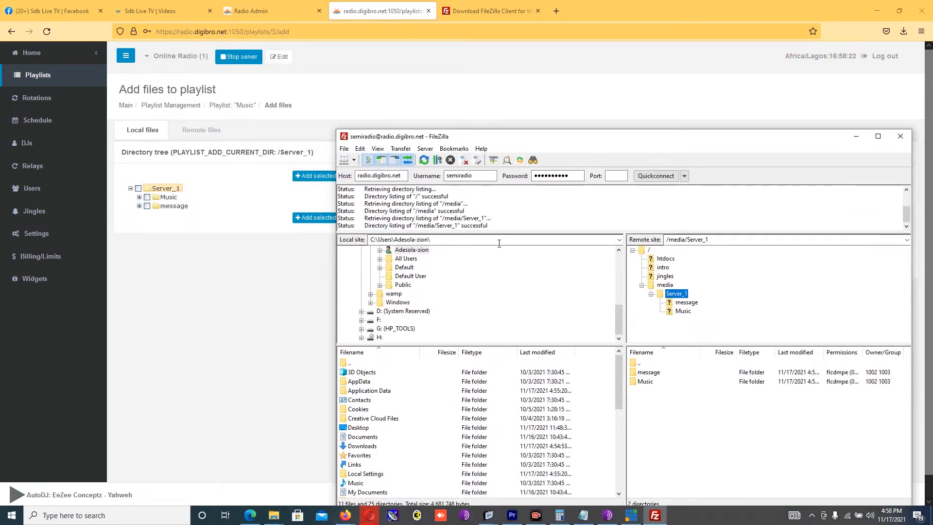
pyautogui.moveTo(613, 141); pyautogui.dragTo(480, 26)
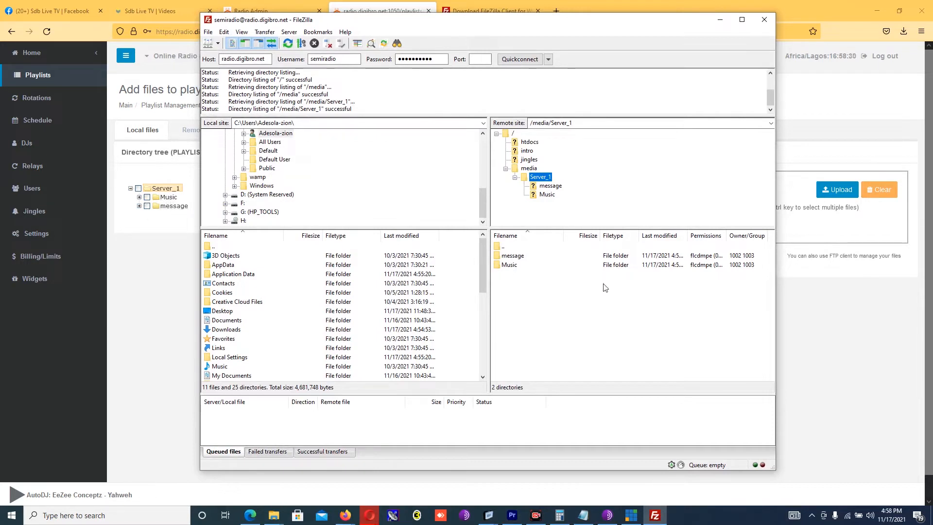
pyautogui.doubleClick(510, 265)
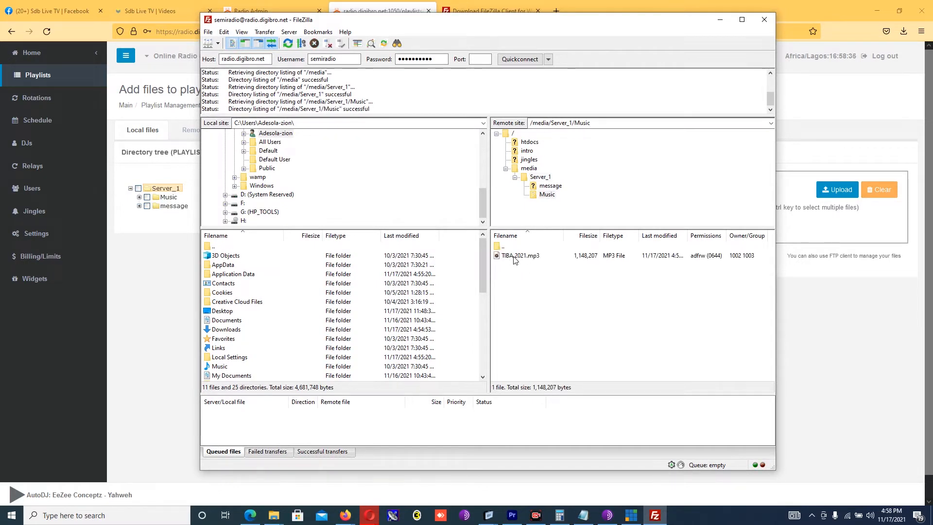
pyautogui.moveTo(482, 271)
pyautogui.mouseDown()
pyautogui.moveTo(483, 282)
pyautogui.moveTo(482, 270)
pyautogui.mouseUp()
# Step: Upload Sound_Sultan_-_Mathematics_Qoret.com.mp3 from local Downloads to the server's Music folder
pyautogui.doubleClick(232, 331)
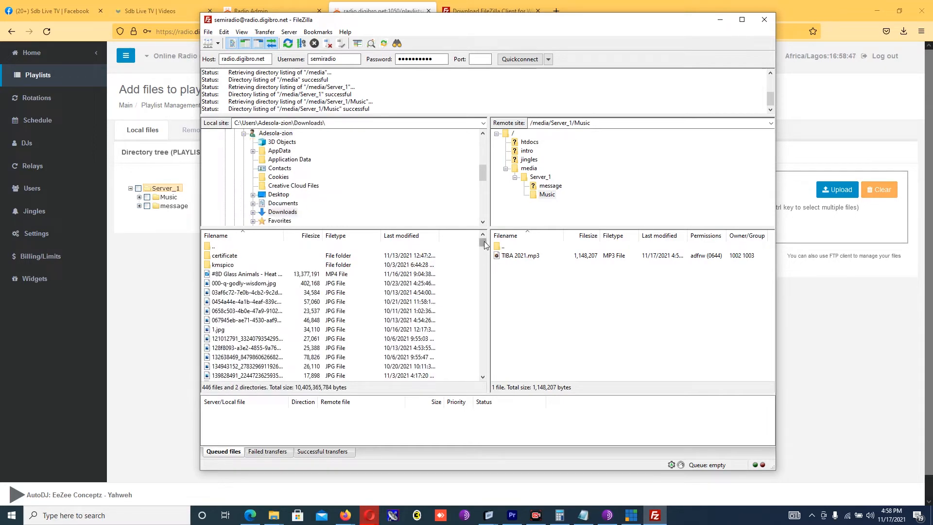
pyautogui.moveTo(484, 247); pyautogui.dragTo(480, 332)
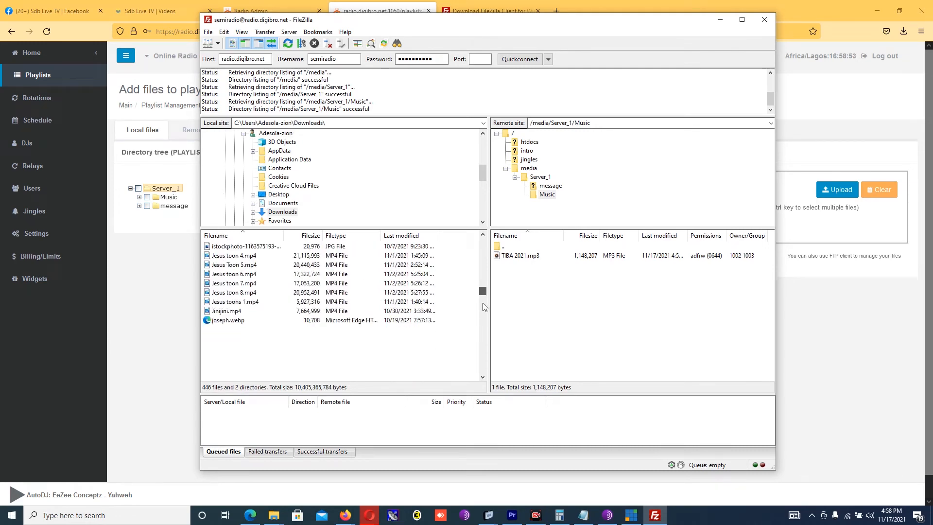
pyautogui.scroll(-15, 484, 305)
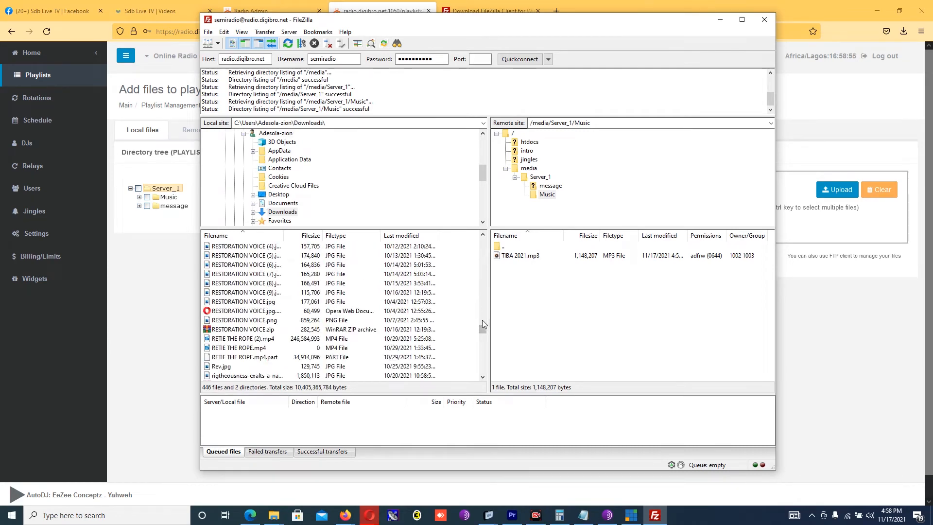
pyautogui.moveTo(483, 329); pyautogui.dragTo(484, 347)
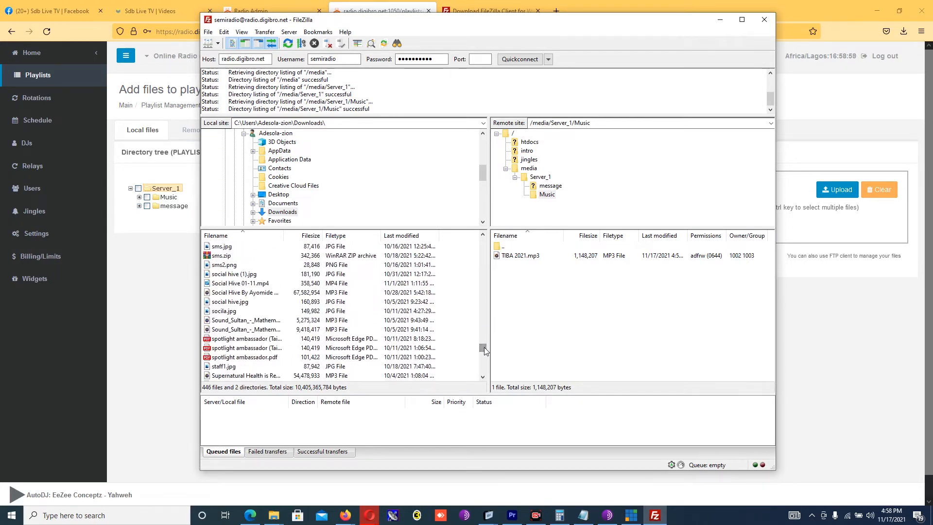
pyautogui.doubleClick(237, 321)
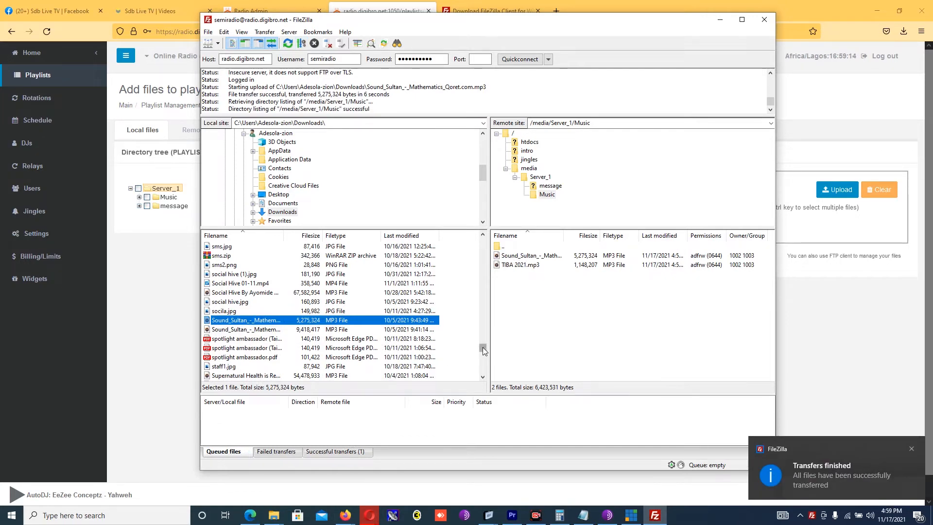
pyautogui.scroll(-10, 482, 347)
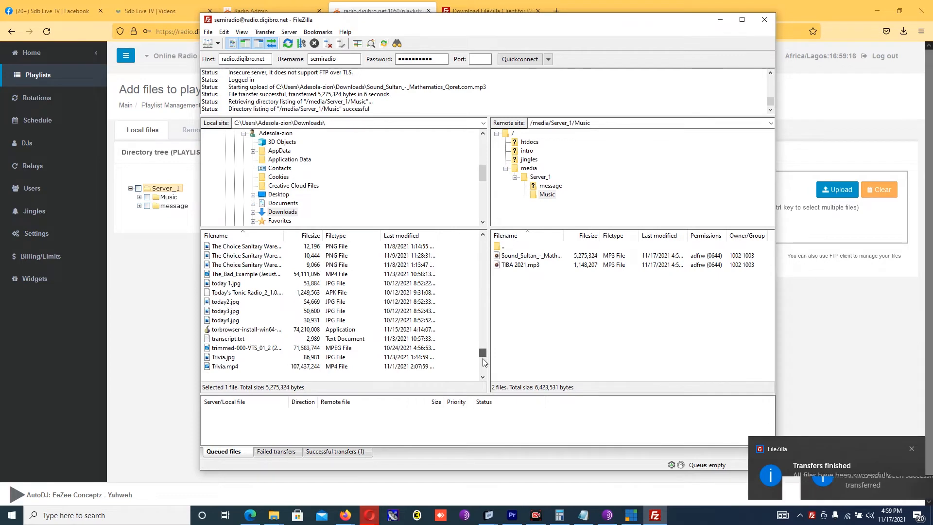
pyautogui.scroll(-6, 483, 361)
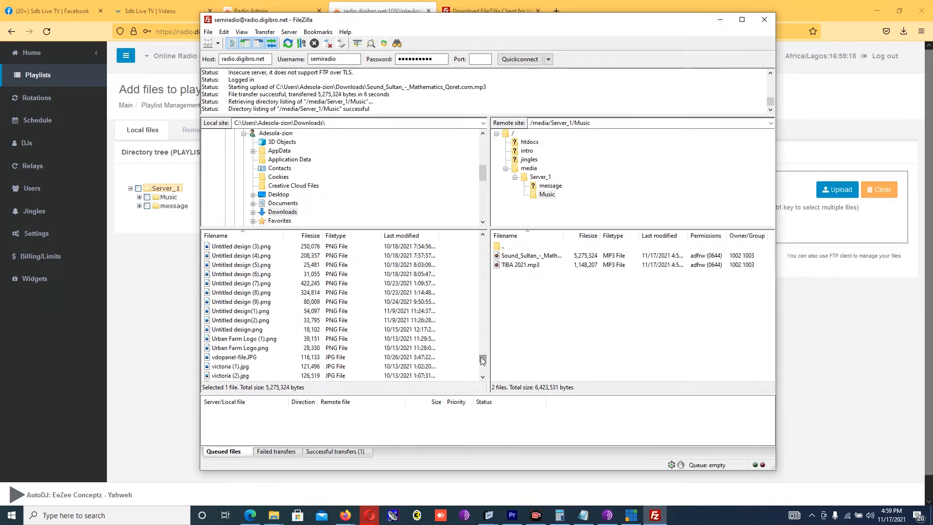
pyautogui.press('super+s')
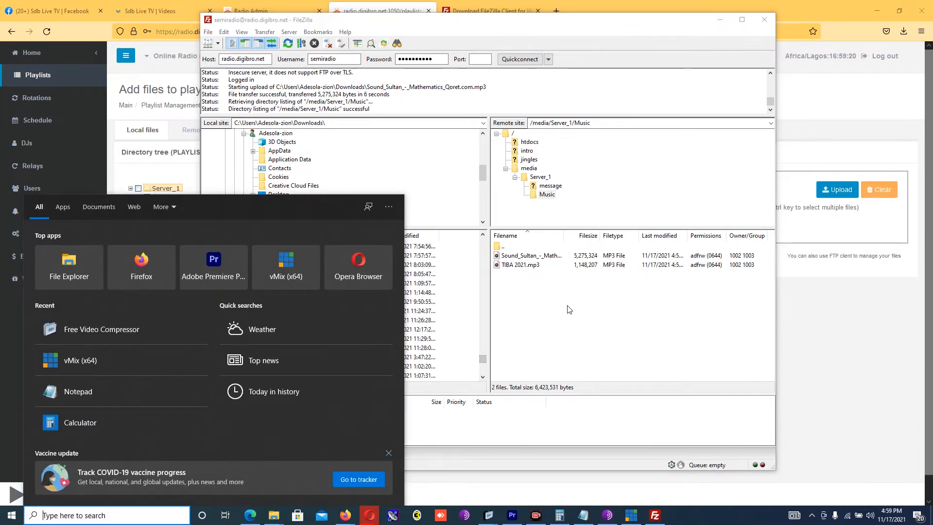
# Step: Return to the radio panel and reload the add-files page to pick up the new uploads
pyautogui.click(569, 310)
pyautogui.click(811, 340)
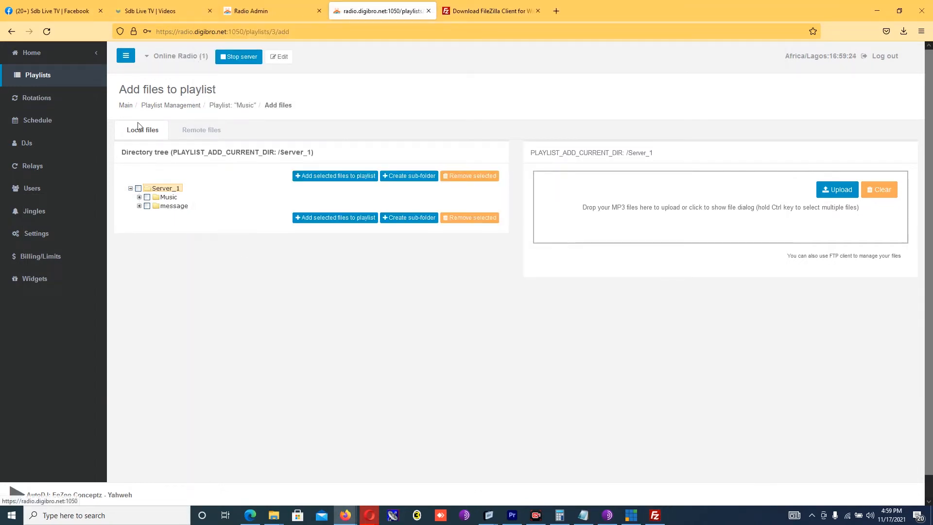
pyautogui.click(46, 32)
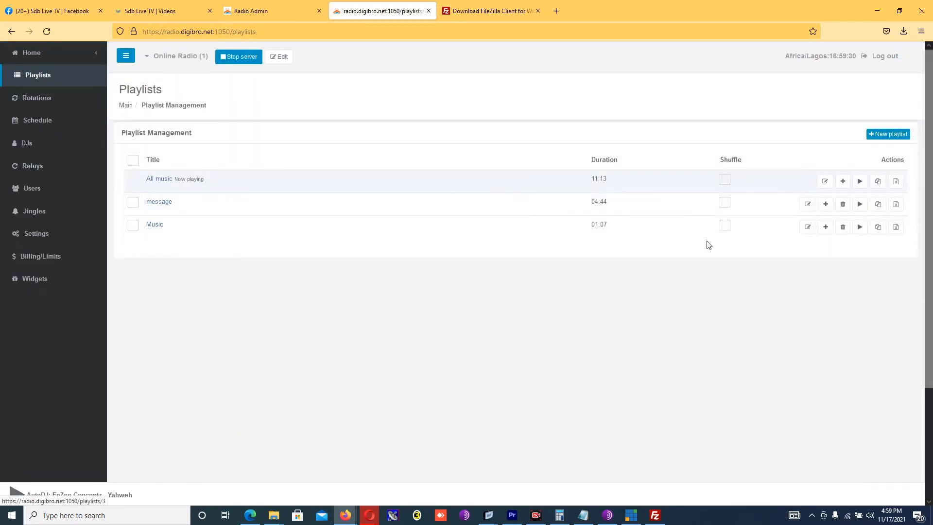
# Step: Confirm the Music folder holds the two uploaded MP3 tracks, then switch to FileZilla
pyautogui.click(826, 229)
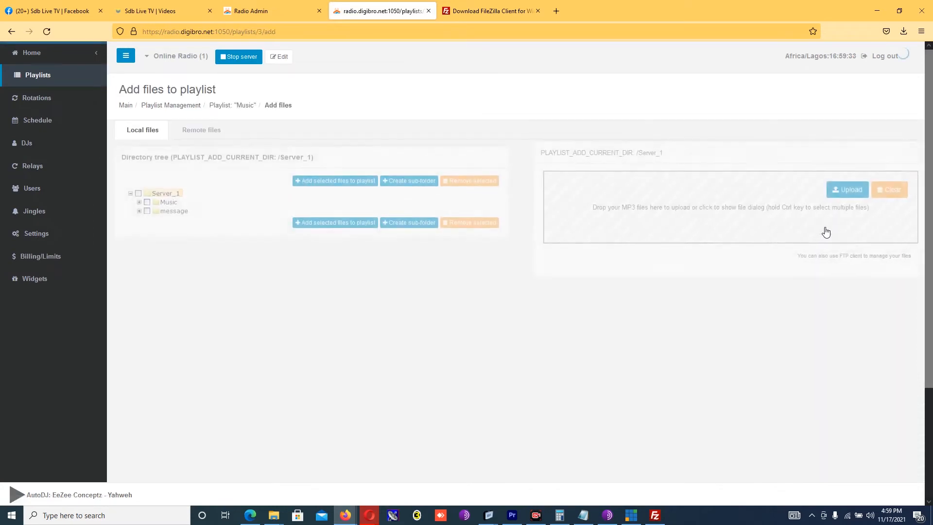
pyautogui.click(139, 197)
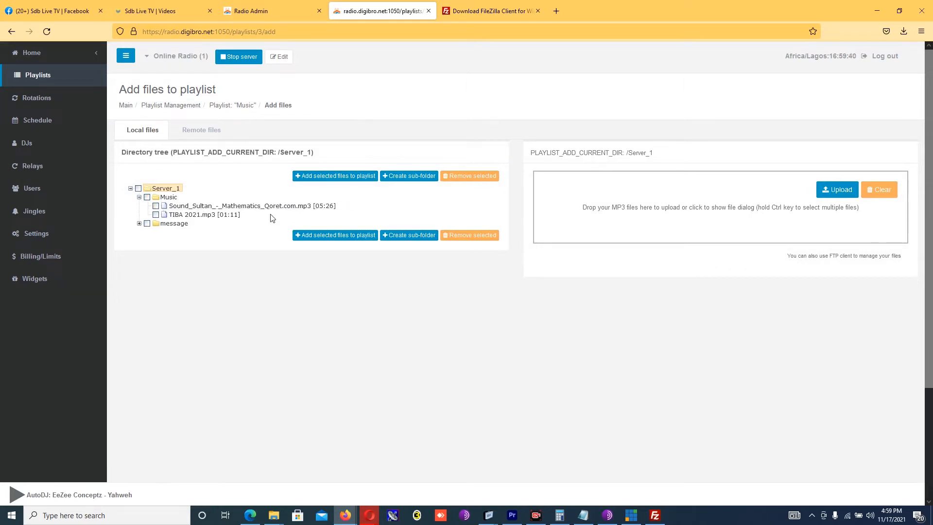
pyautogui.click(163, 106)
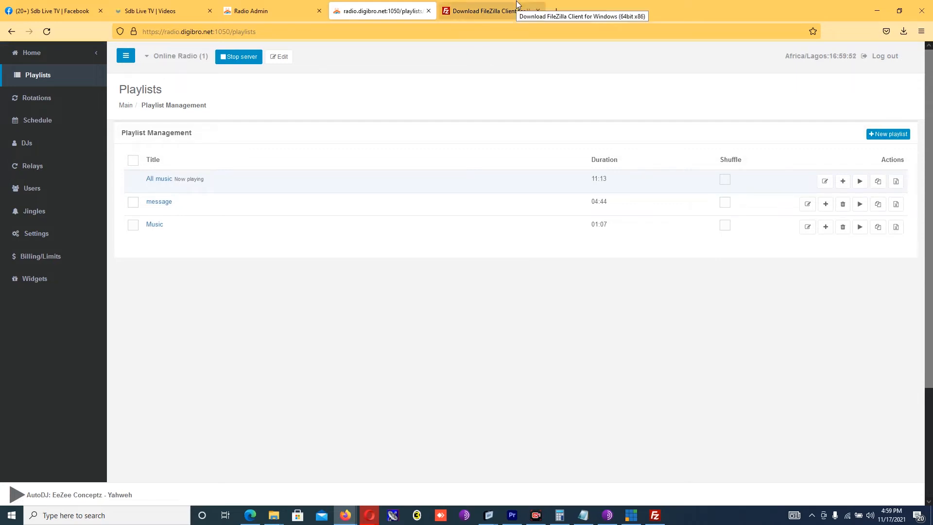
pyautogui.click(655, 516)
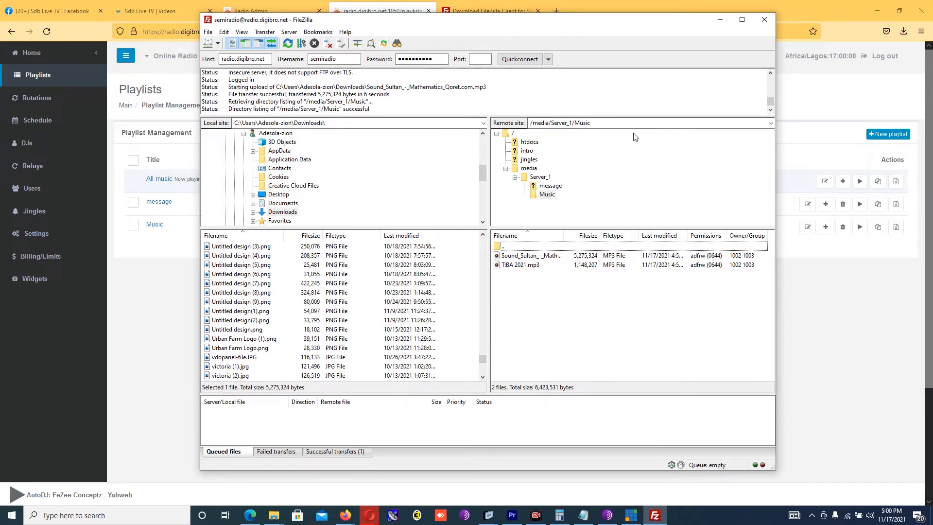
# Step: Play the Music playlist on AutoDJ, briefly listen to the live stream, then go to Rotations
pyautogui.click(836, 327)
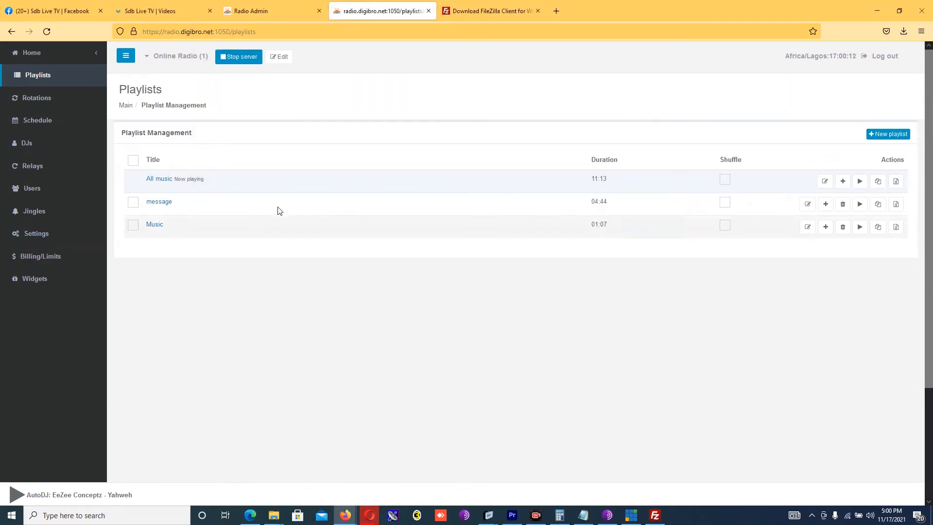
pyautogui.click(861, 228)
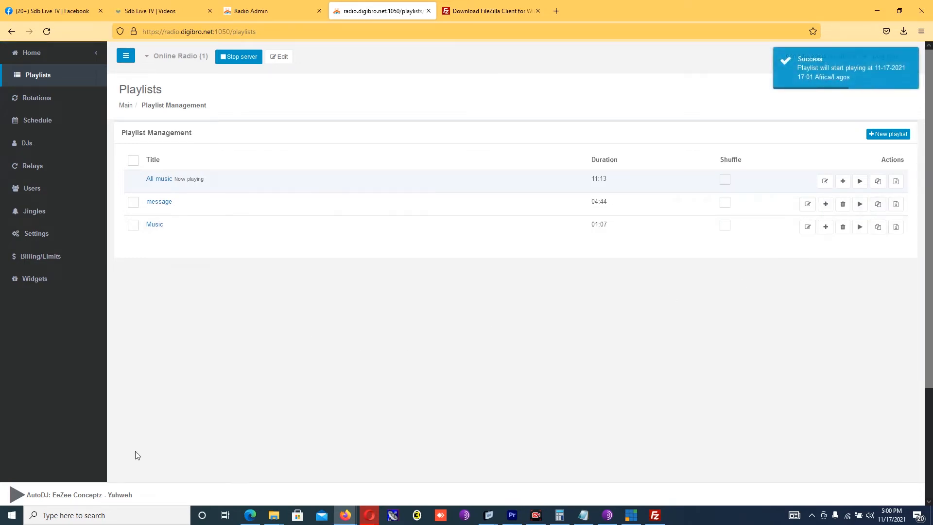
pyautogui.click(18, 498)
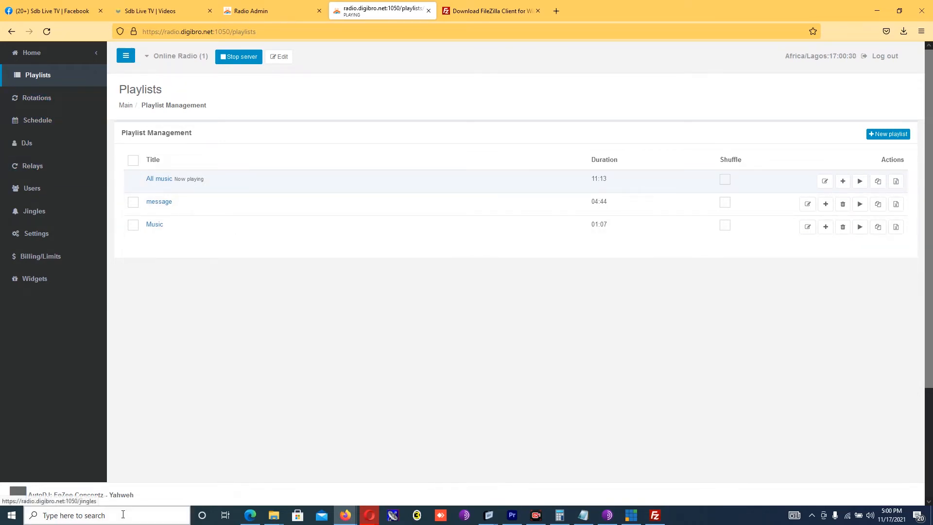
pyautogui.click(21, 499)
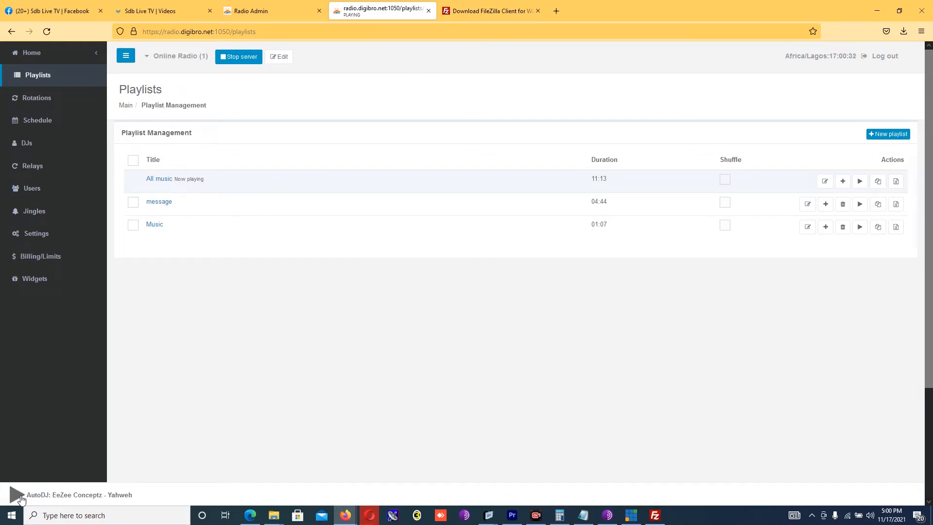
pyautogui.click(38, 100)
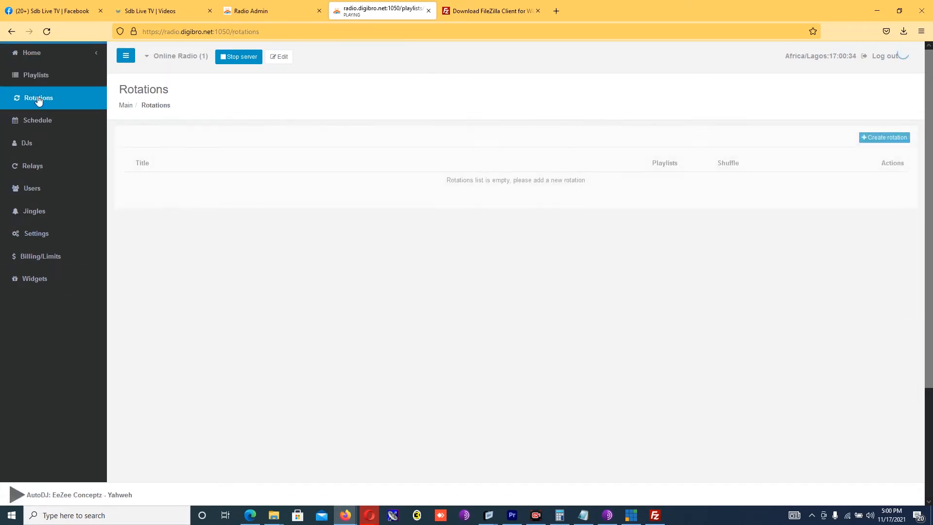
# Step: Preview the new rotation form, then view the Nov 15–21 broadcasting schedule
pyautogui.click(890, 135)
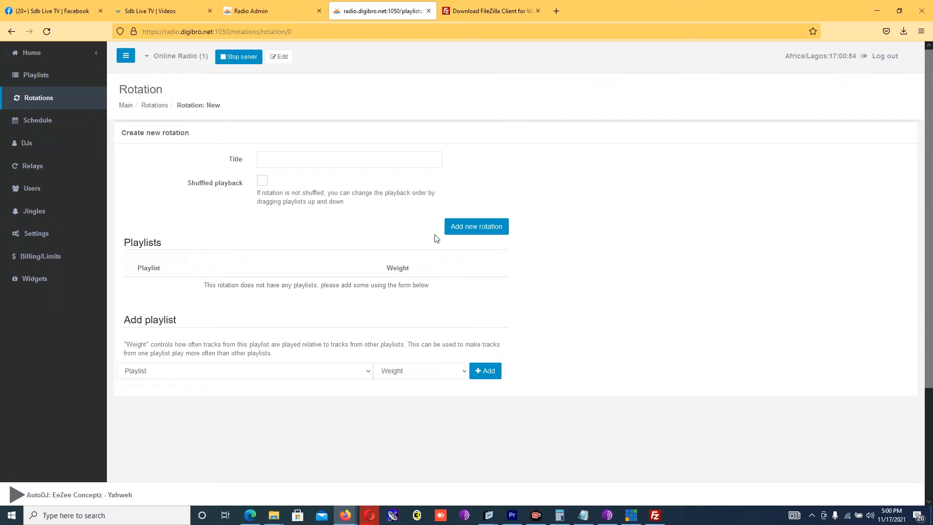
pyautogui.click(30, 120)
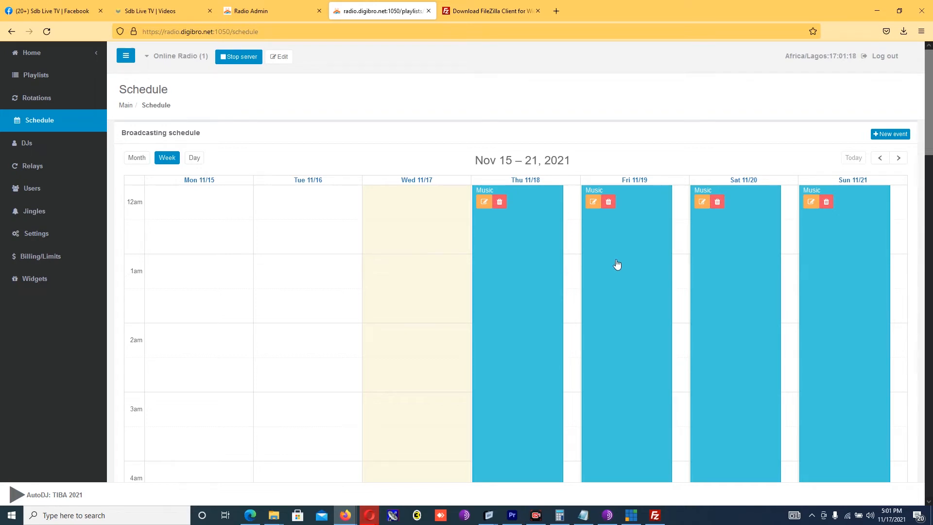
# Step: Create a new schedule event named 'Morning news' with event type Repeating
pyautogui.click(899, 136)
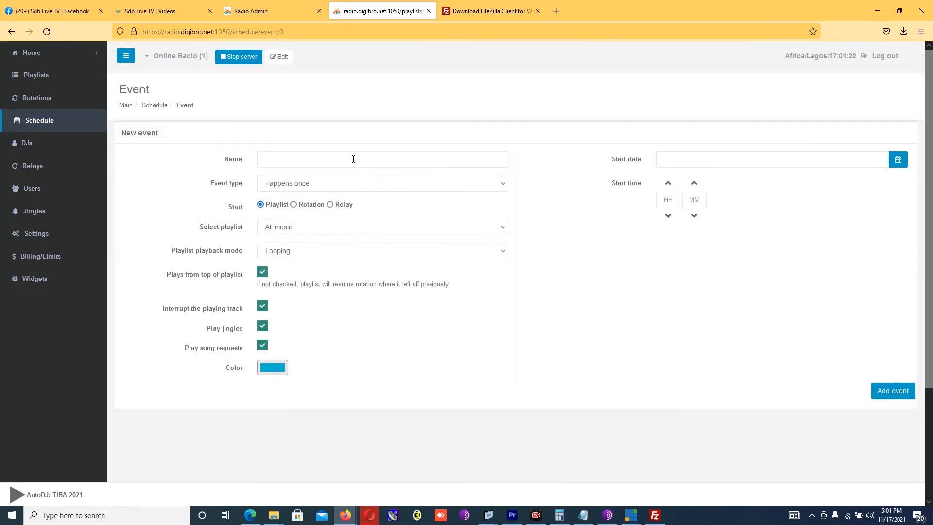
pyautogui.click(348, 158)
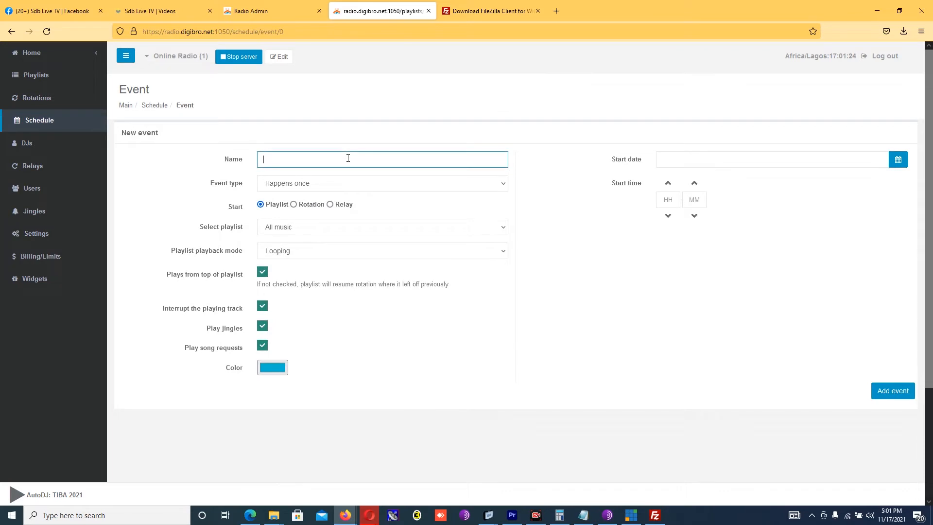
pyautogui.write('Morning news')
pyautogui.click(360, 187)
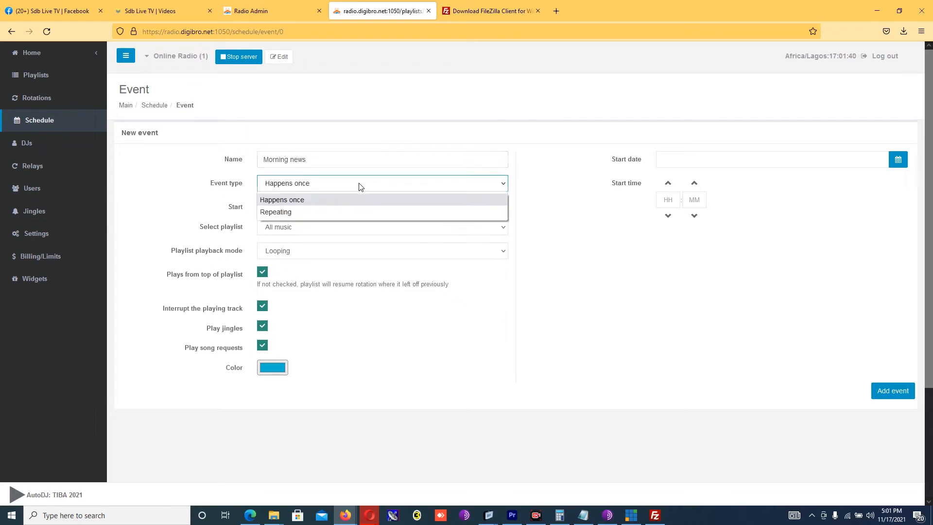
pyautogui.click(298, 211)
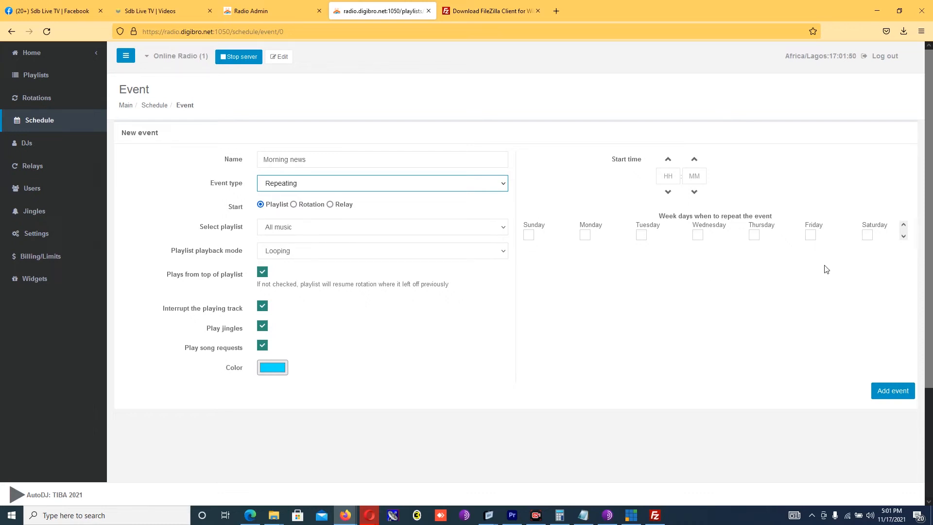
# Step: Make the event repeat on all seven days, Sunday through Saturday
pyautogui.click(529, 235)
pyautogui.click(585, 235)
pyautogui.click(642, 234)
pyautogui.click(698, 235)
pyautogui.click(754, 235)
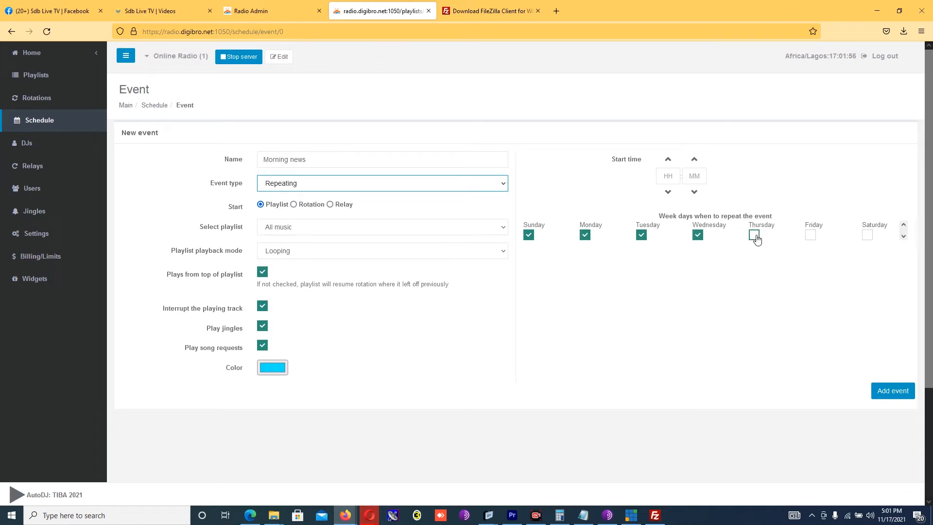
pyautogui.click(810, 236)
pyautogui.click(868, 235)
pyautogui.click(904, 237)
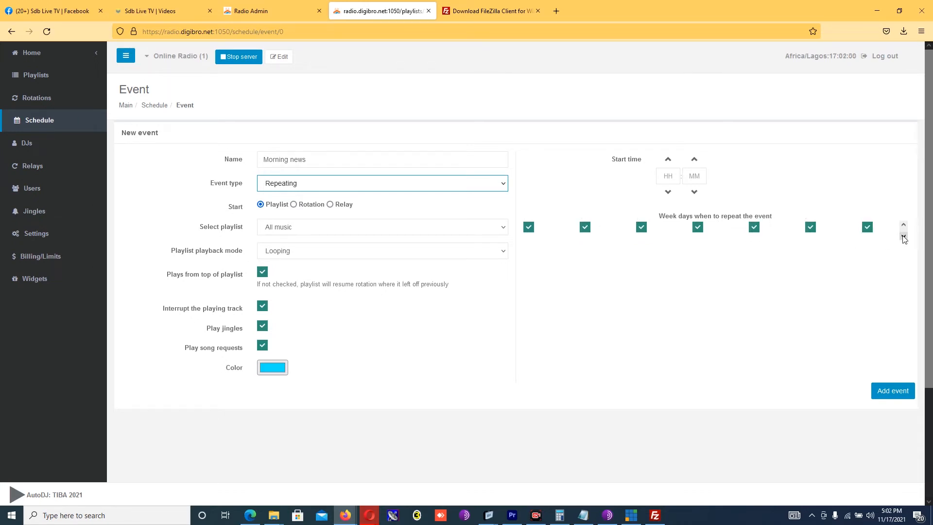
pyautogui.click(904, 225)
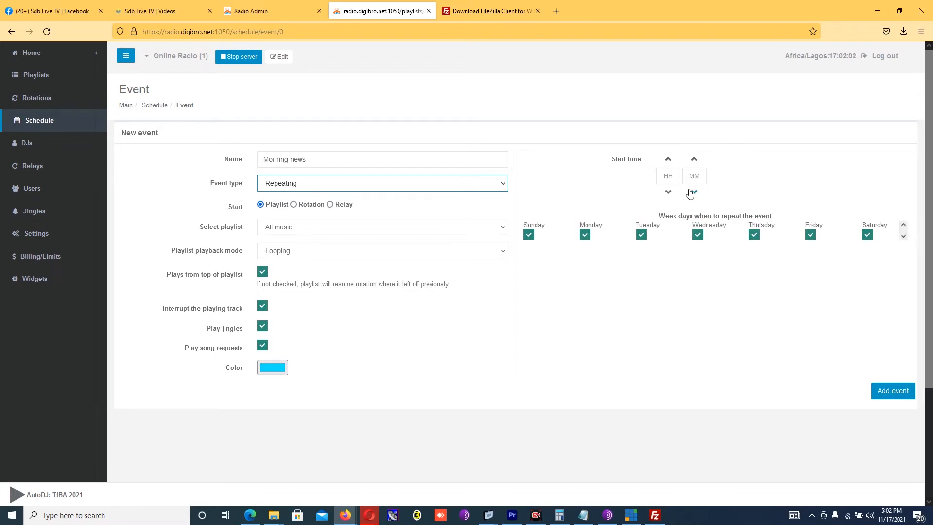
# Step: Set the event's start time to 06:00 and choose Relay as its start source
pyautogui.click(673, 175)
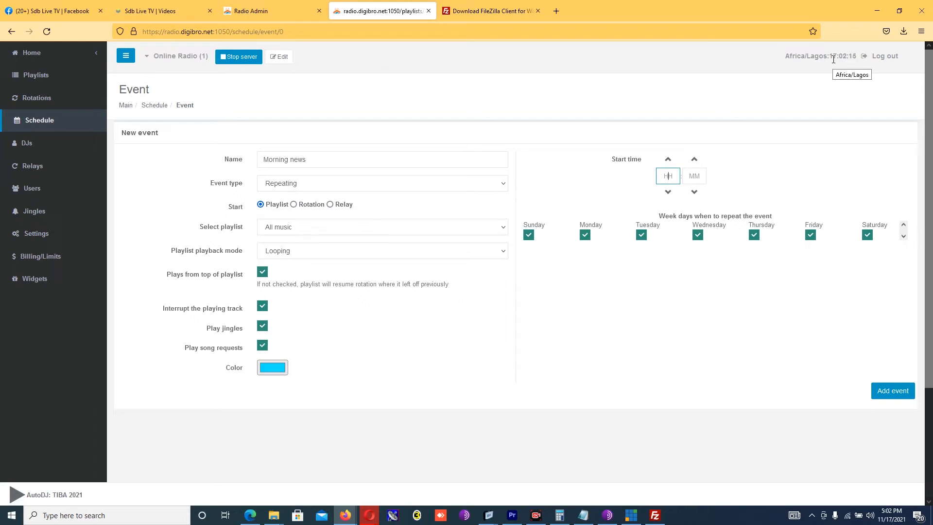
pyautogui.write('00')
pyautogui.click(294, 205)
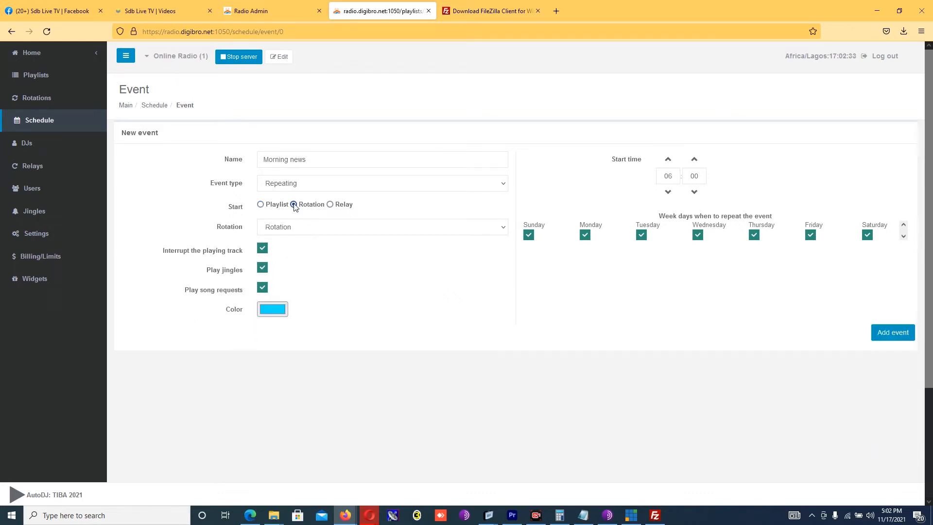
pyautogui.click(320, 234)
pyautogui.click(321, 236)
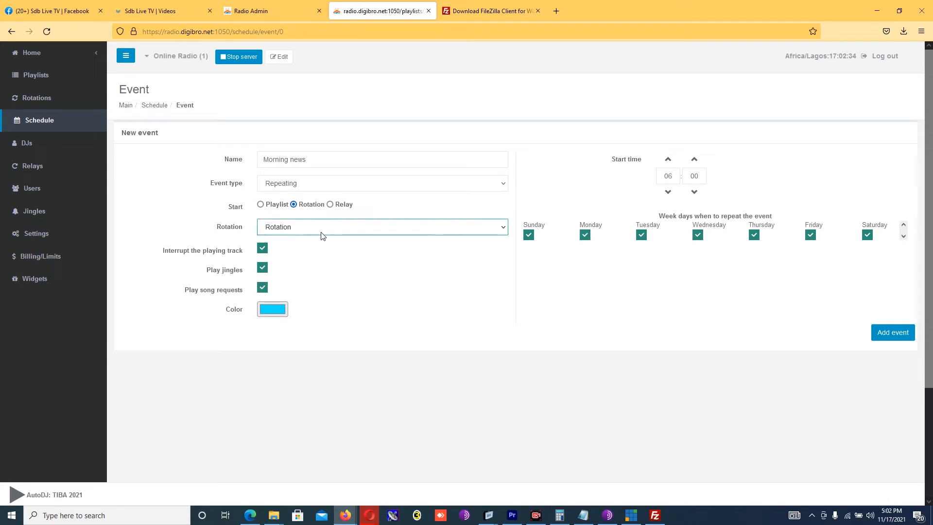
pyautogui.click(330, 205)
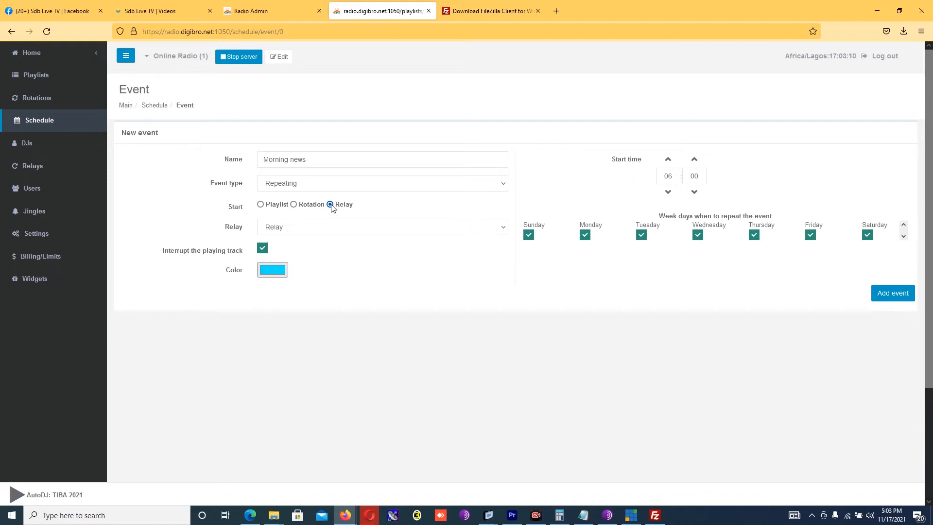
# Step: Switch the Morning news event from a Relay start to the 'message' playlist
pyautogui.click(260, 204)
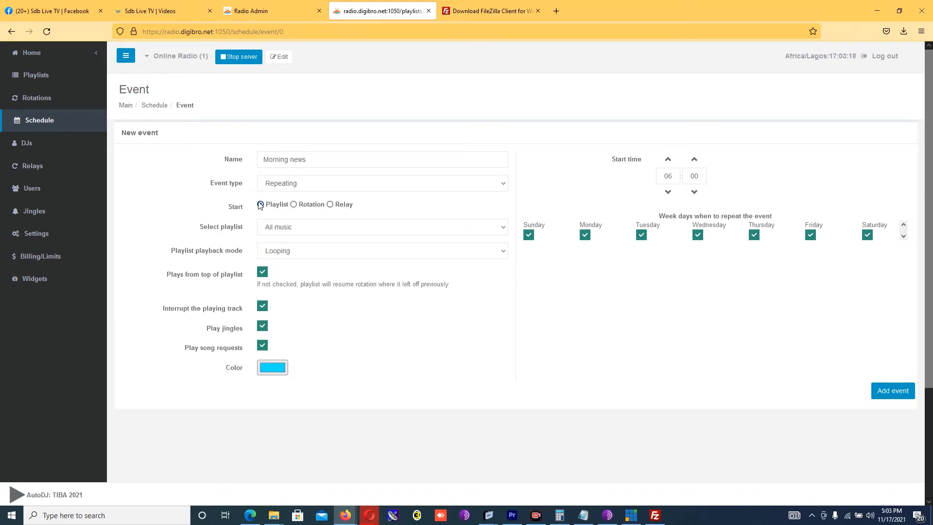
pyautogui.click(306, 231)
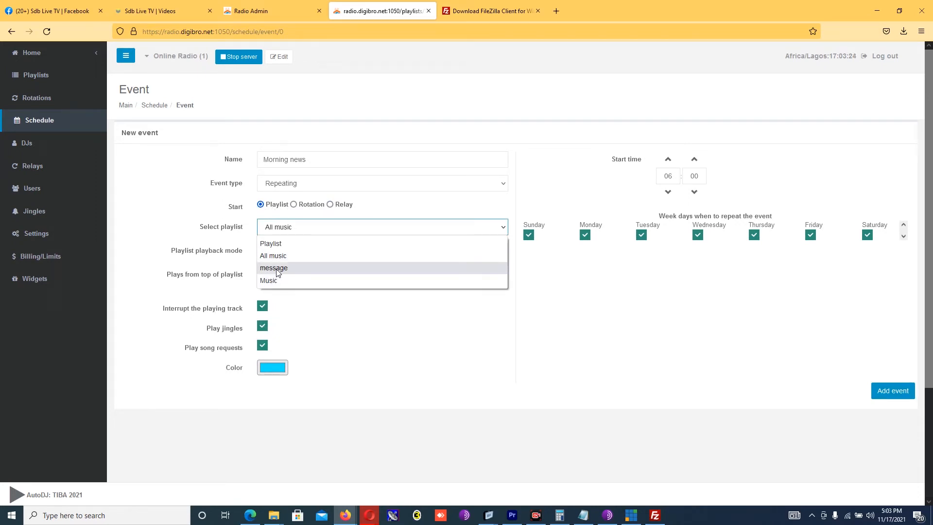
pyautogui.click(310, 158)
pyautogui.click(313, 162)
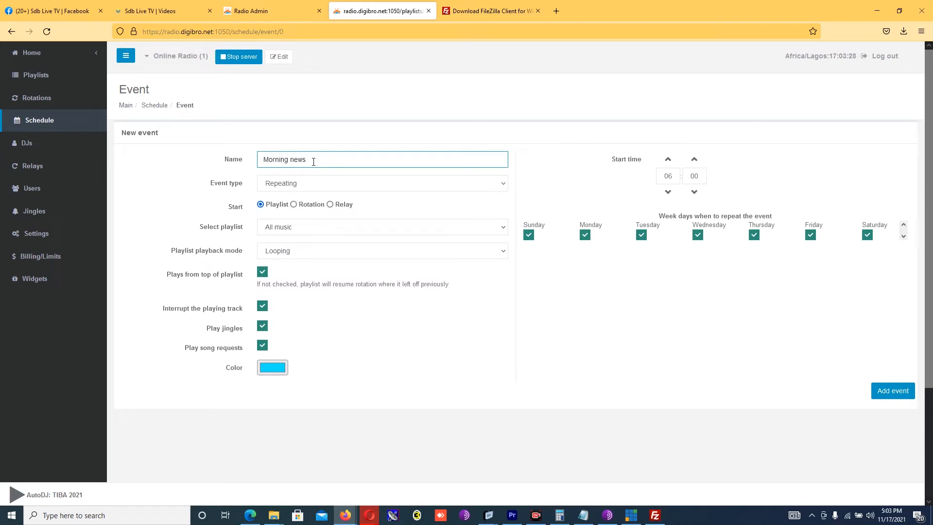
pyautogui.click(331, 204)
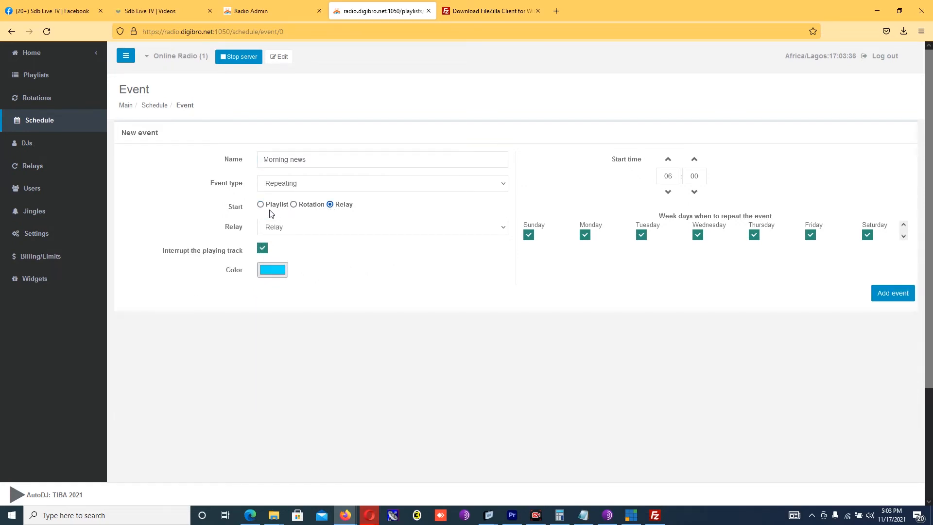
pyautogui.click(300, 228)
pyautogui.click(304, 233)
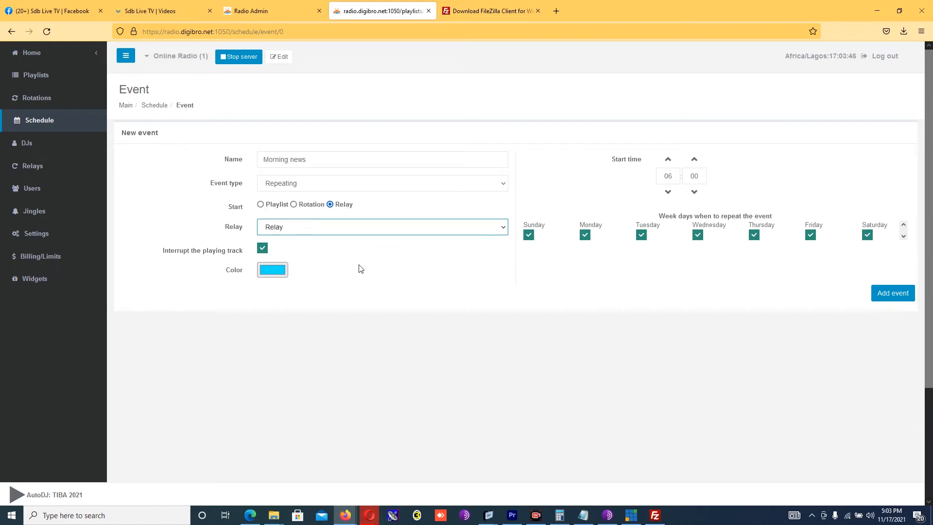
pyautogui.click(261, 205)
pyautogui.click(306, 229)
pyautogui.click(273, 268)
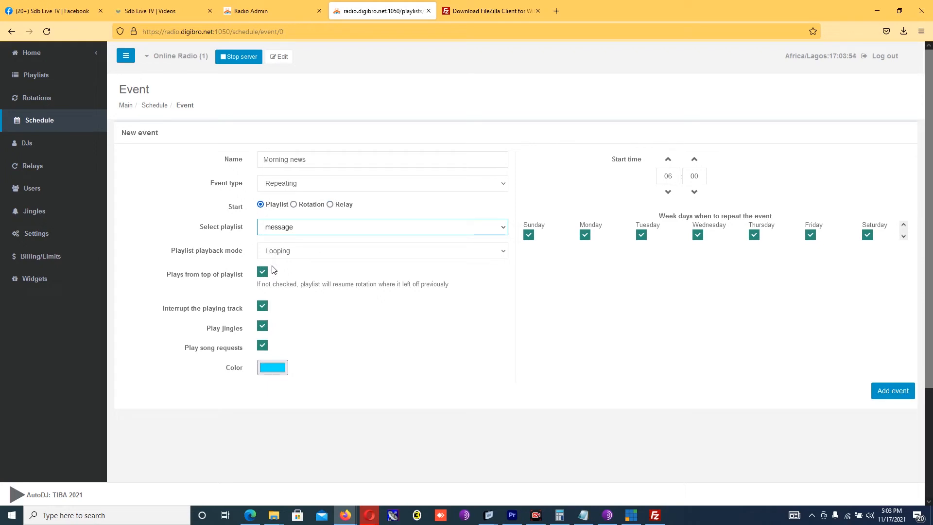
pyautogui.click(305, 250)
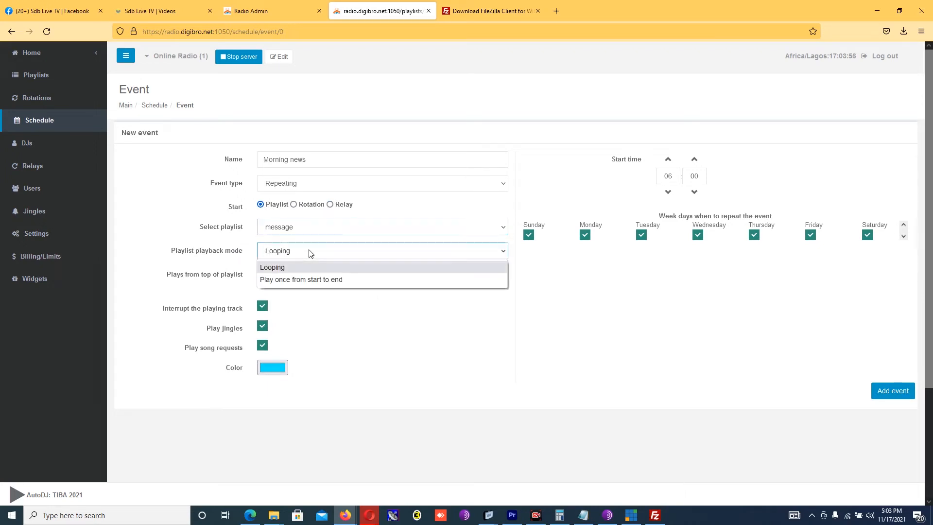
# Step: Play 'message' once from start to end, follow it with Music, and disable song requests
pyautogui.click(314, 280)
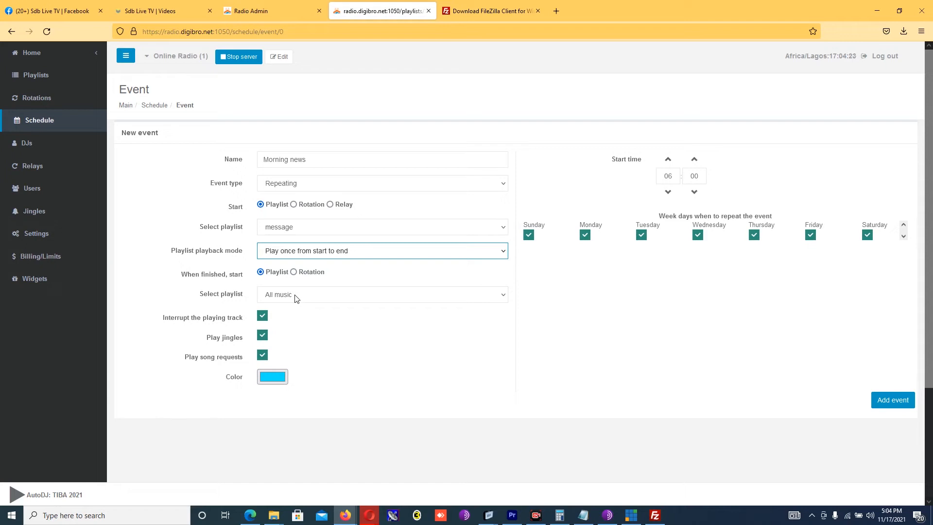
pyautogui.click(310, 296)
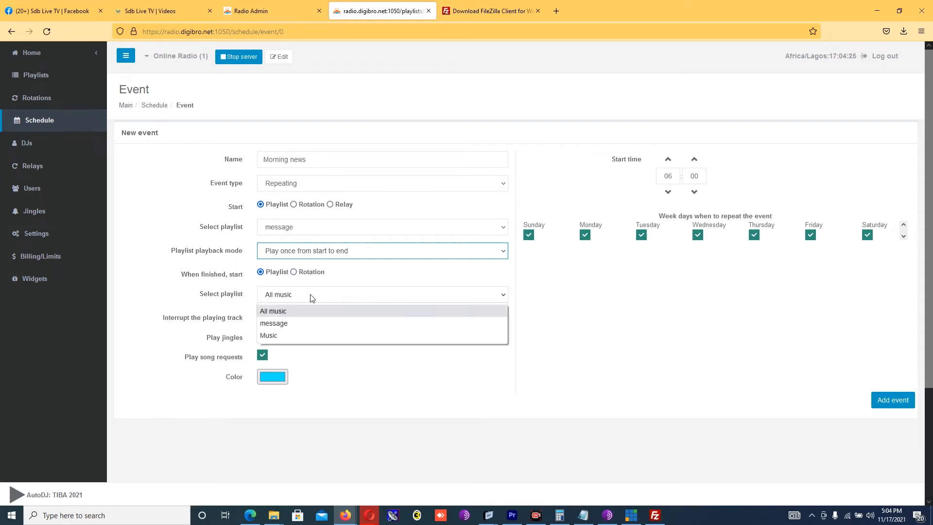
pyautogui.click(270, 336)
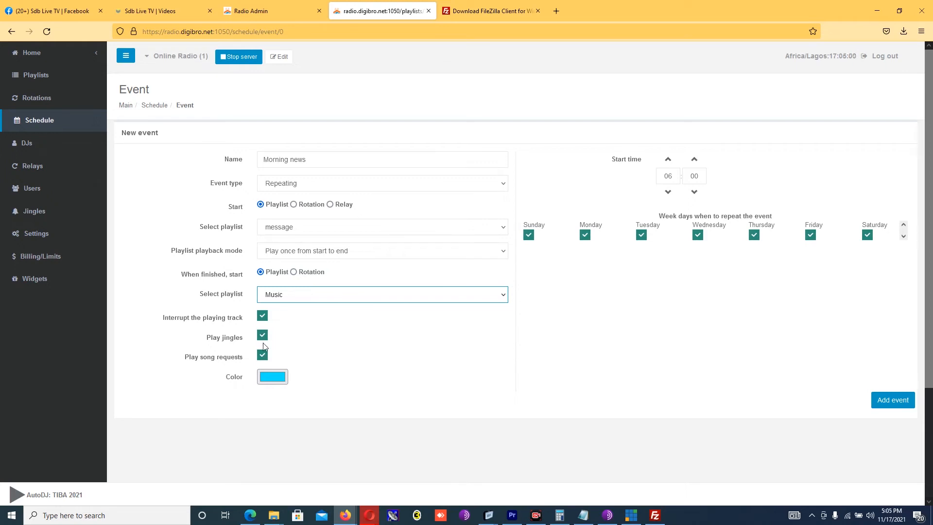
pyautogui.click(263, 360)
# Step: Colour the event red and add it to the schedule
pyautogui.click(273, 377)
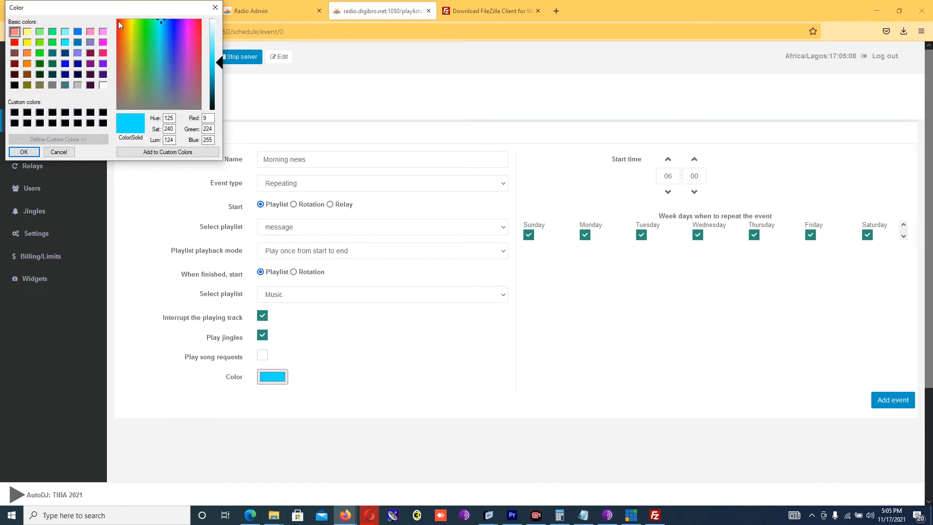
pyautogui.click(118, 22)
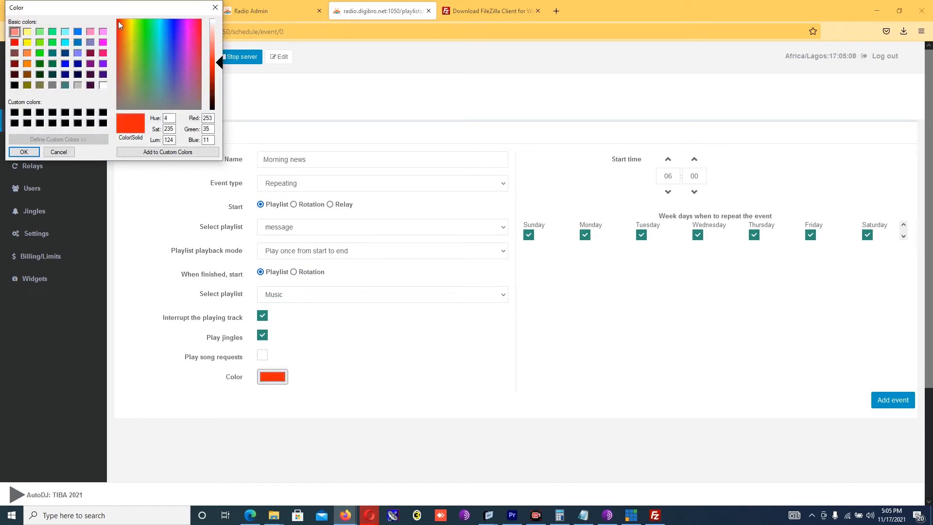
pyautogui.click(24, 152)
pyautogui.click(895, 400)
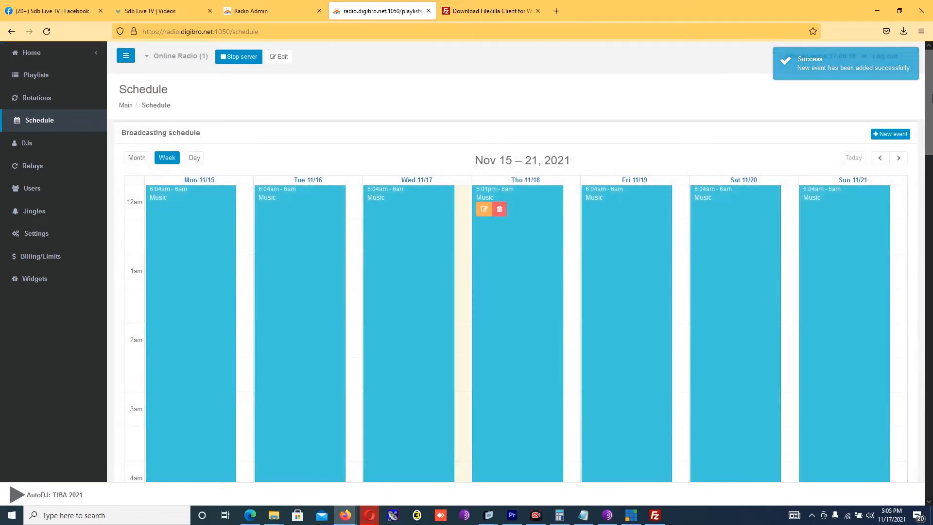
# Step: Scroll through the weekly schedule, switch to Day view, then go to the DJs page
pyautogui.scroll(-1, 932, 100)
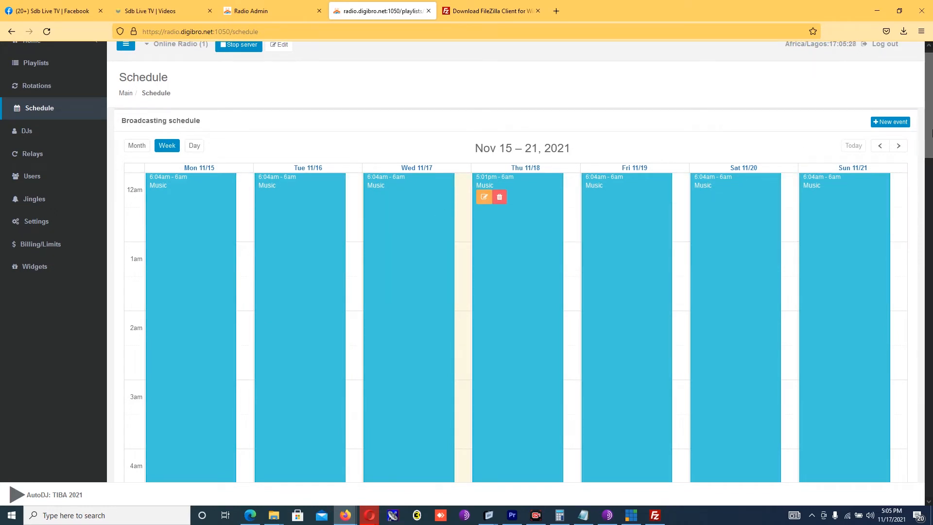
pyautogui.moveTo(931, 132); pyautogui.dragTo(929, 246)
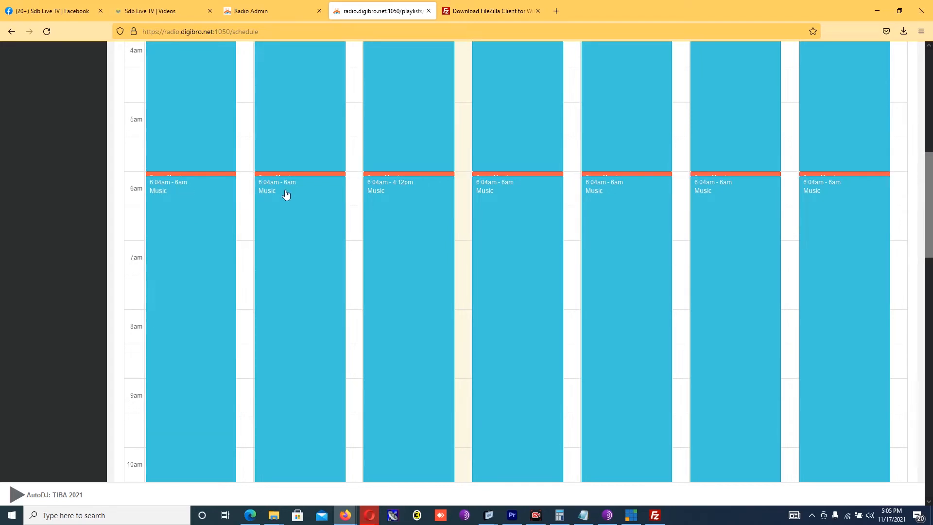
pyautogui.moveTo(930, 197); pyautogui.dragTo(930, 165)
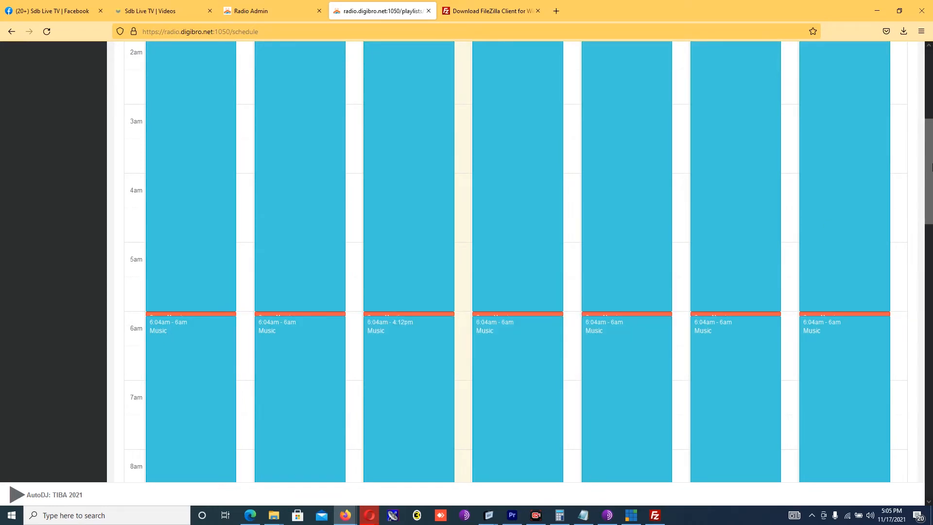
pyautogui.moveTo(929, 170); pyautogui.dragTo(929, 97)
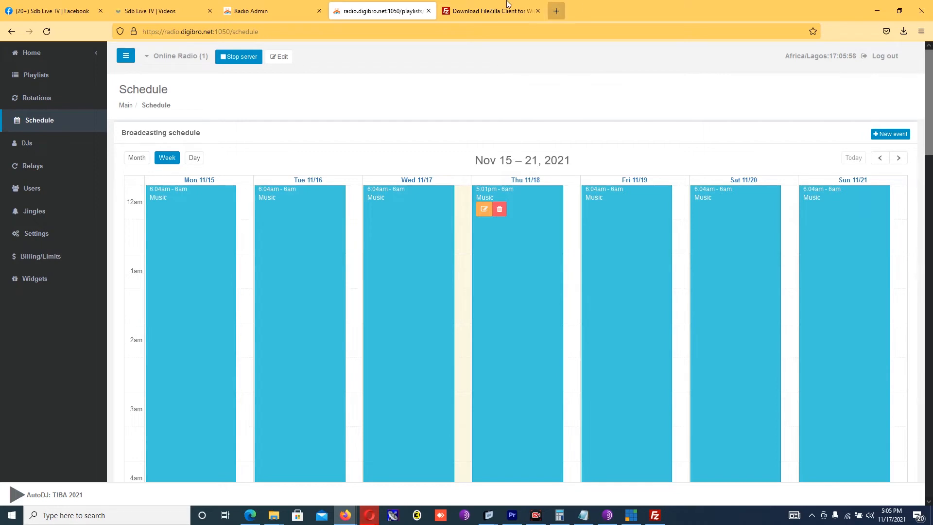
pyautogui.click(194, 158)
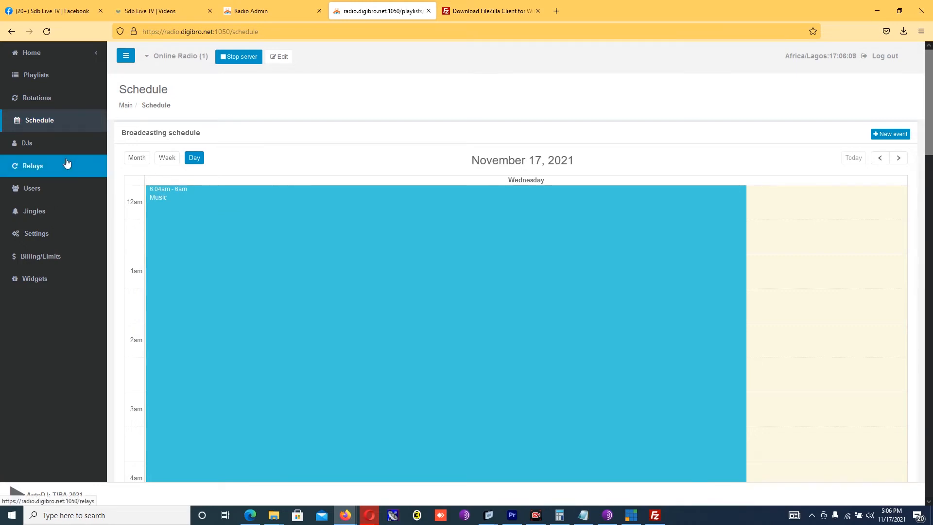
pyautogui.click(24, 144)
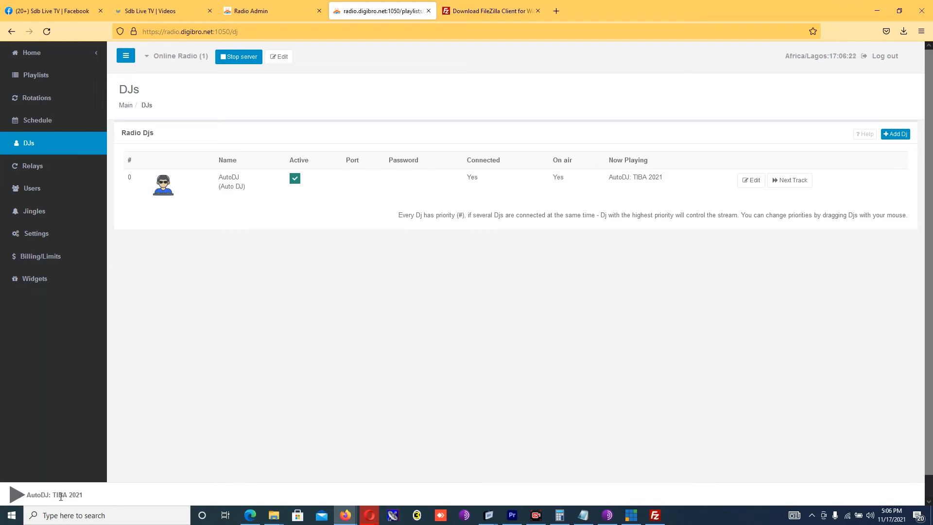
# Step: Play and stop the live stream preview, then start adding a new DJ
pyautogui.click(21, 498)
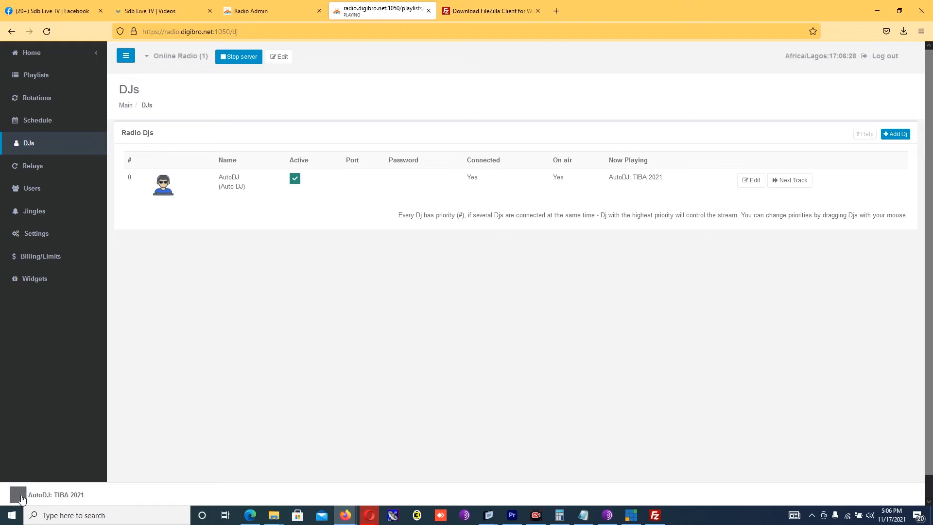
pyautogui.click(20, 496)
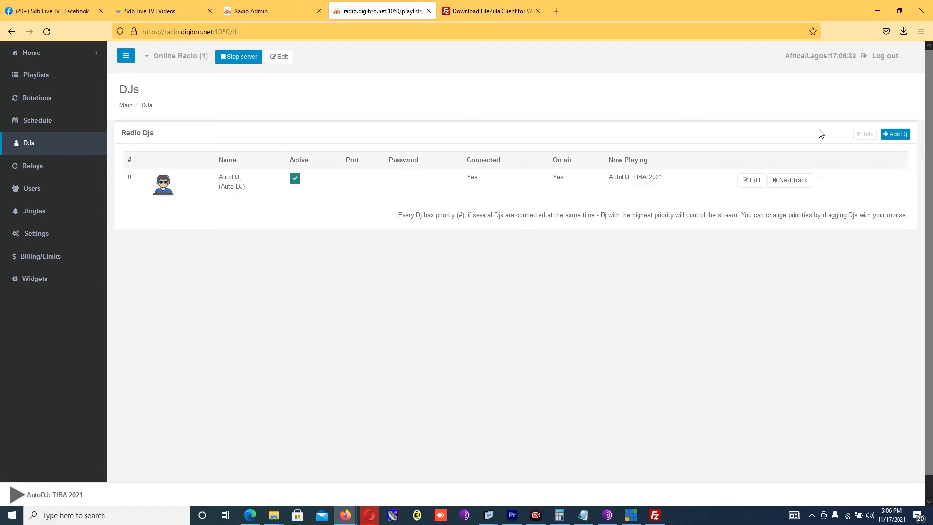
pyautogui.click(898, 137)
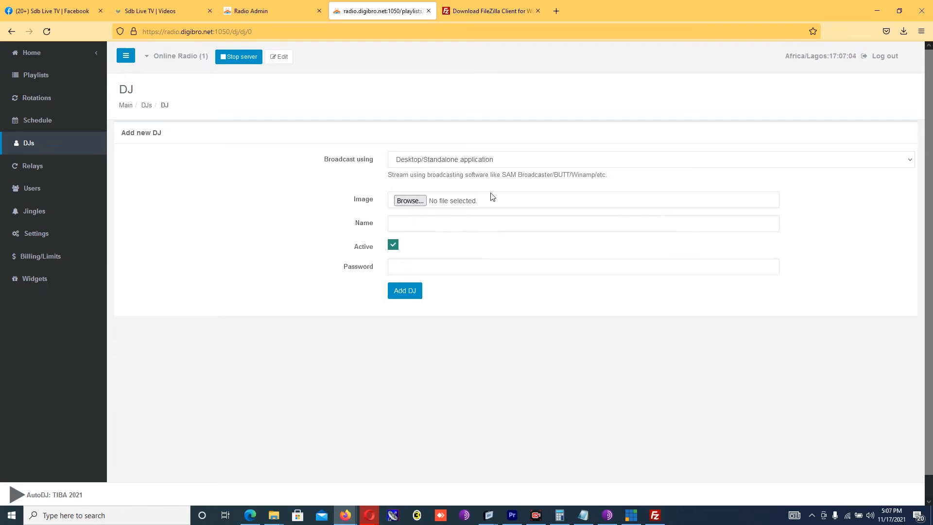
# Step: Keep the DJ's broadcast method as the desktop/standalone application
pyautogui.click(505, 161)
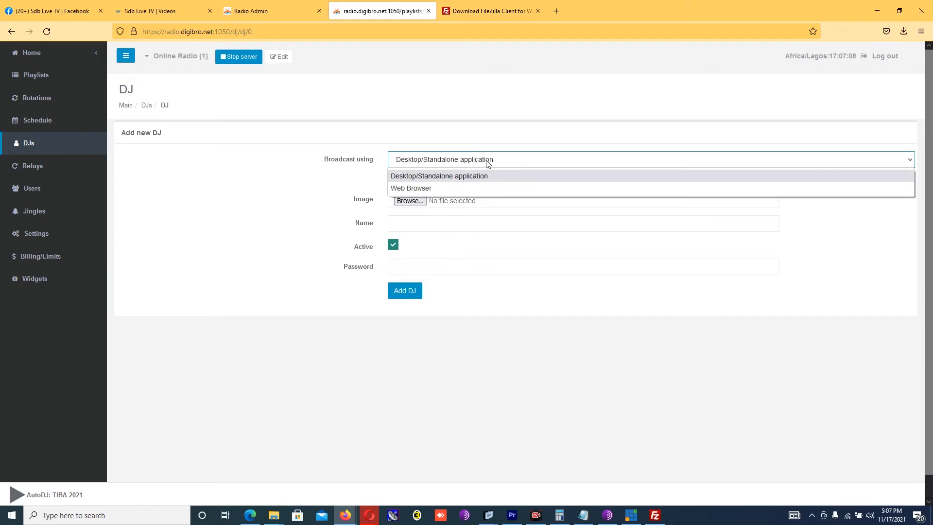
pyautogui.click(450, 188)
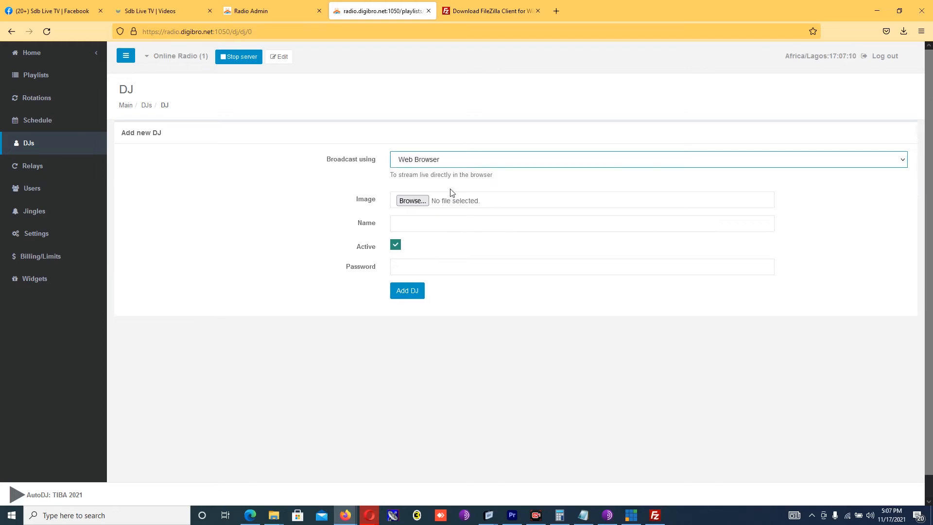
pyautogui.click(466, 163)
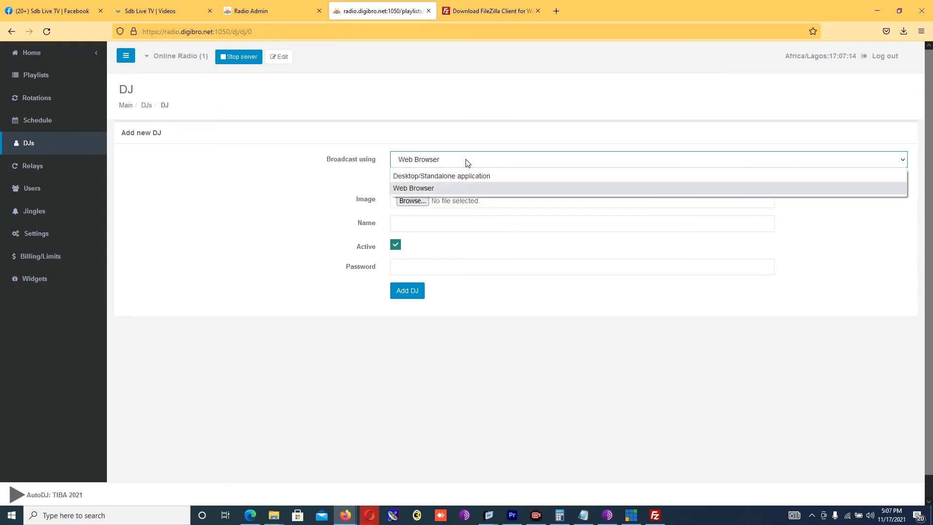
pyautogui.click(459, 176)
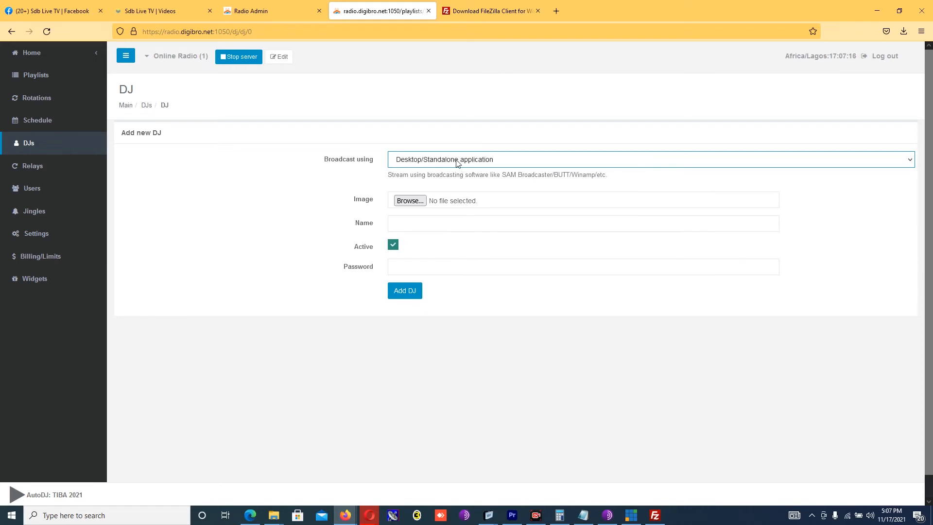
pyautogui.click(457, 160)
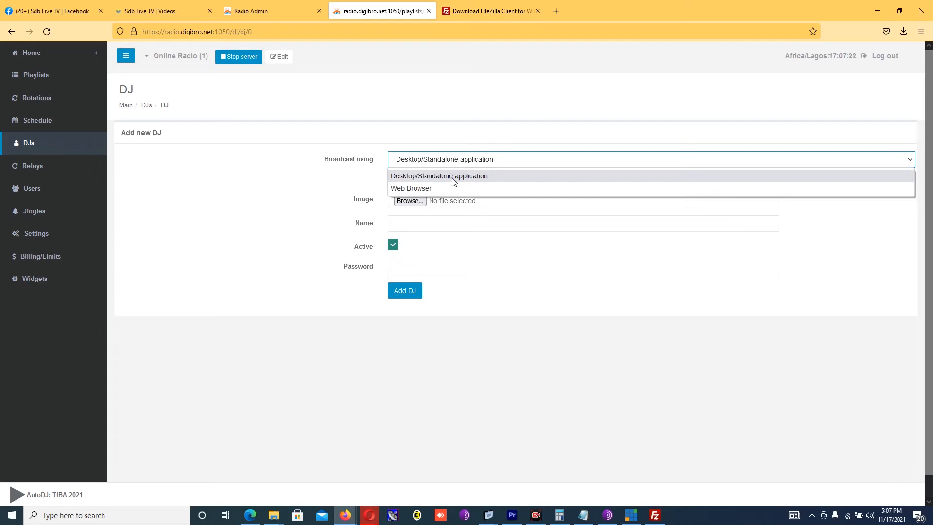
pyautogui.click(453, 177)
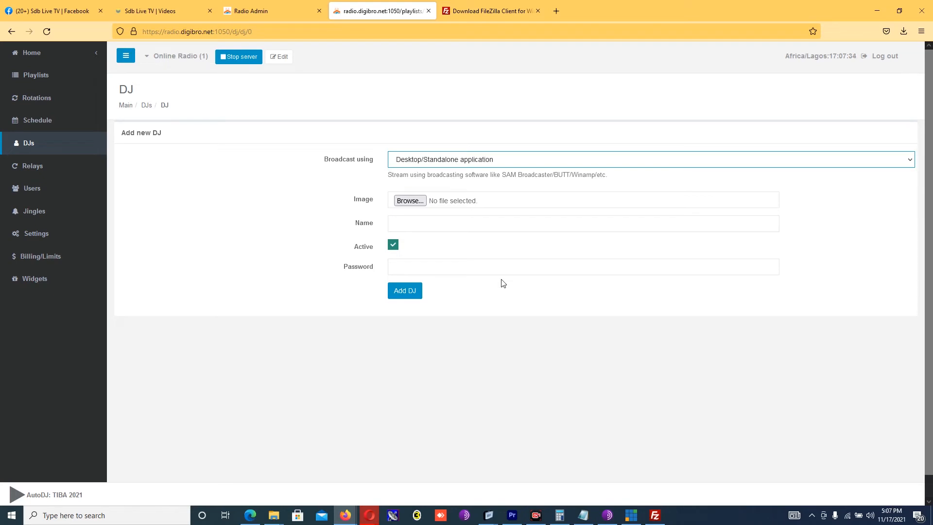
# Step: Choose Untitled design(2).png from Downloads as the DJ's image
pyautogui.click(407, 202)
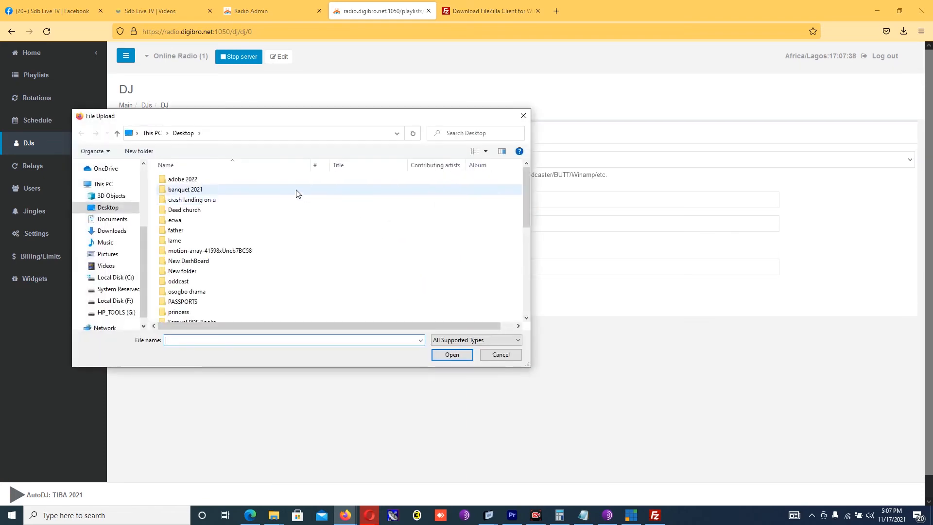
pyautogui.click(108, 233)
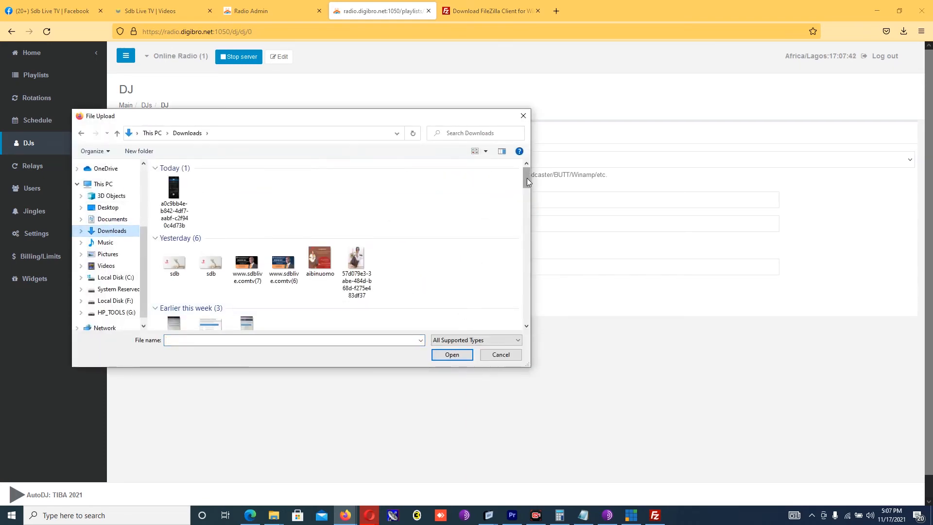
pyautogui.moveTo(527, 178); pyautogui.dragTo(527, 208)
pyautogui.doubleClick(465, 174)
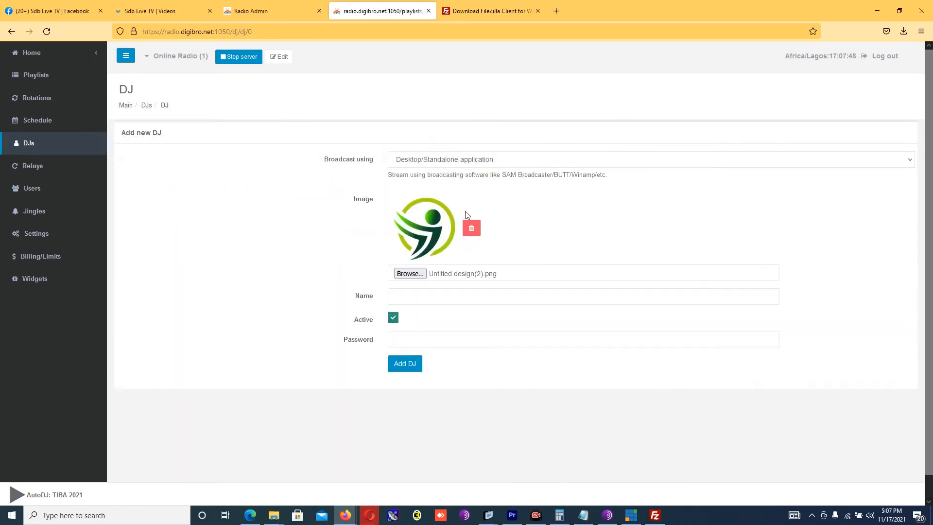
# Step: Name the DJ 'Wana', enter a password, and add the DJ
pyautogui.click(415, 297)
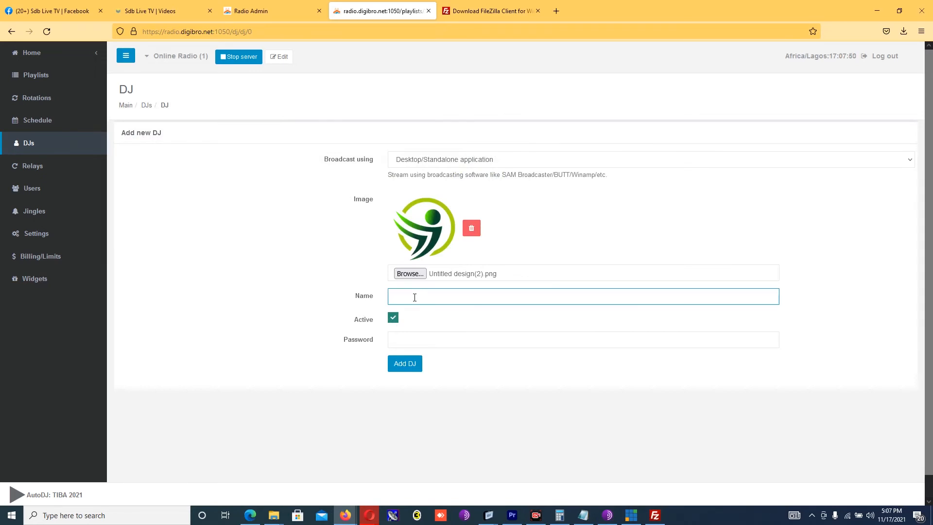
pyautogui.write('Wana')
pyautogui.click(402, 335)
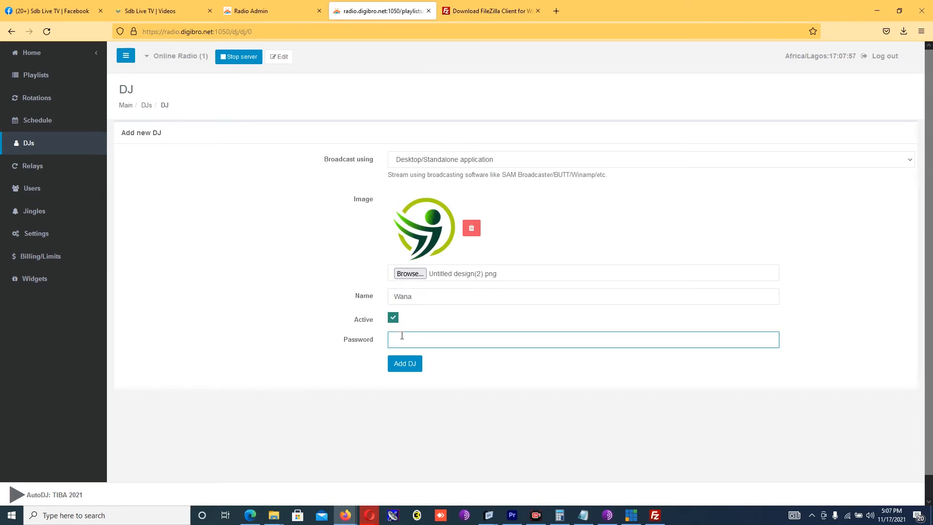
pyautogui.write('Password')
pyautogui.click(408, 369)
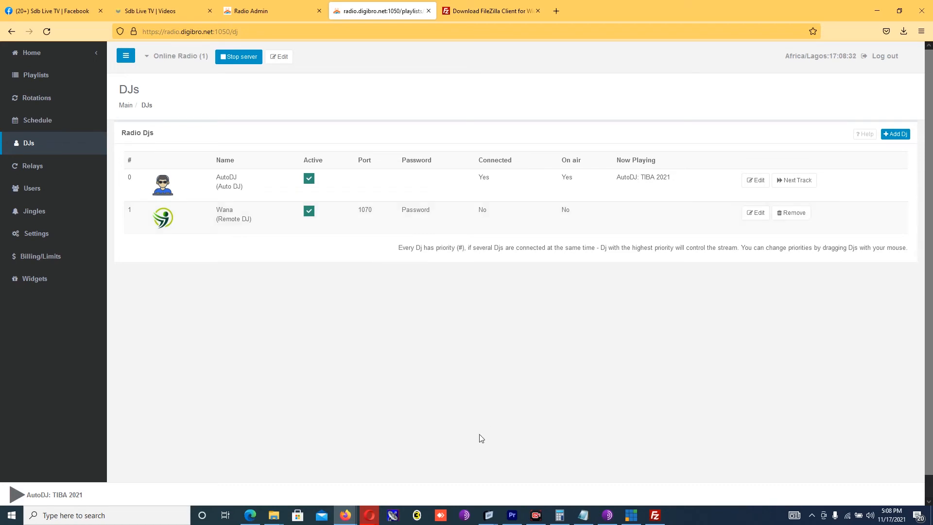
# Step: Add a second encoder in OddcastV3 and open its settings
pyautogui.click(419, 516)
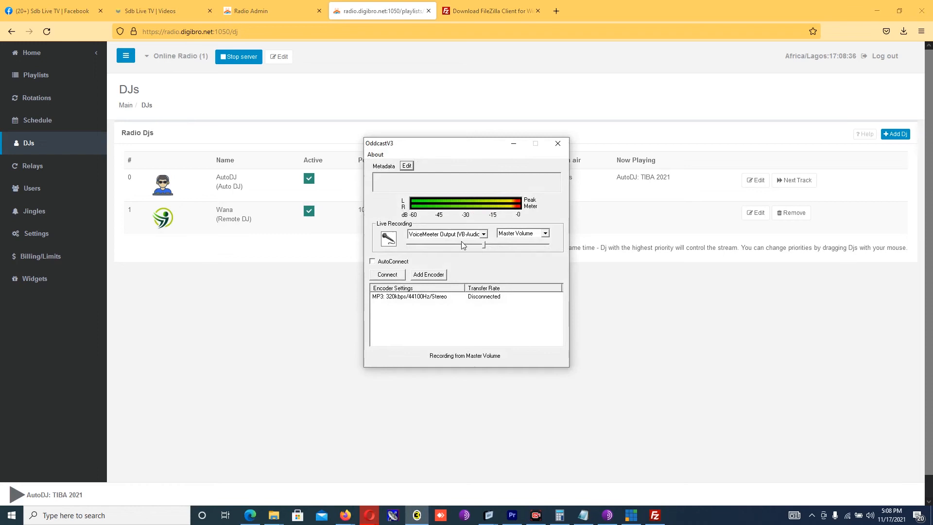
pyautogui.moveTo(466, 145); pyautogui.dragTo(531, 102)
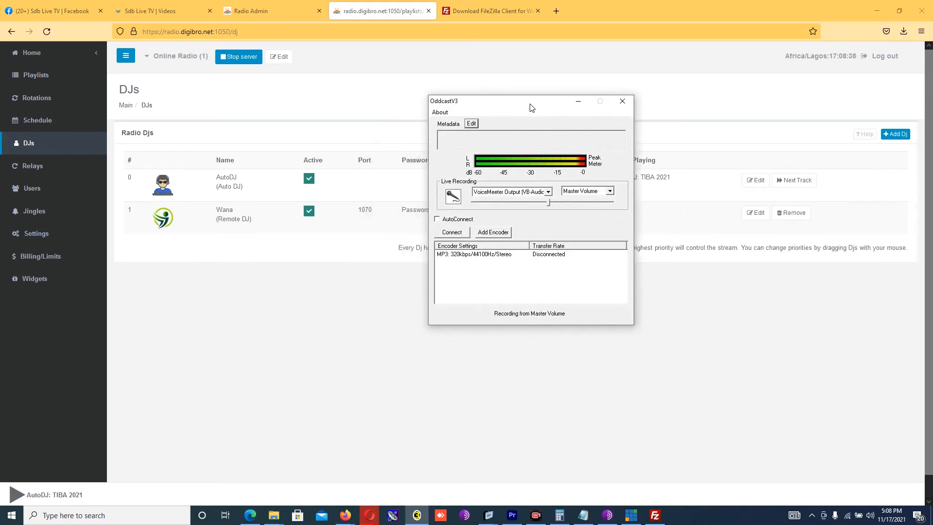
pyautogui.click(496, 232)
pyautogui.doubleClick(491, 264)
pyautogui.moveTo(463, 160); pyautogui.dragTo(550, 137)
# Step: Give the encoder a fixed 320 kbps bitrate, MP3 Lame type, and Icecast2 server type
pyautogui.click(569, 178)
pyautogui.moveTo(537, 175); pyautogui.dragTo(468, 177)
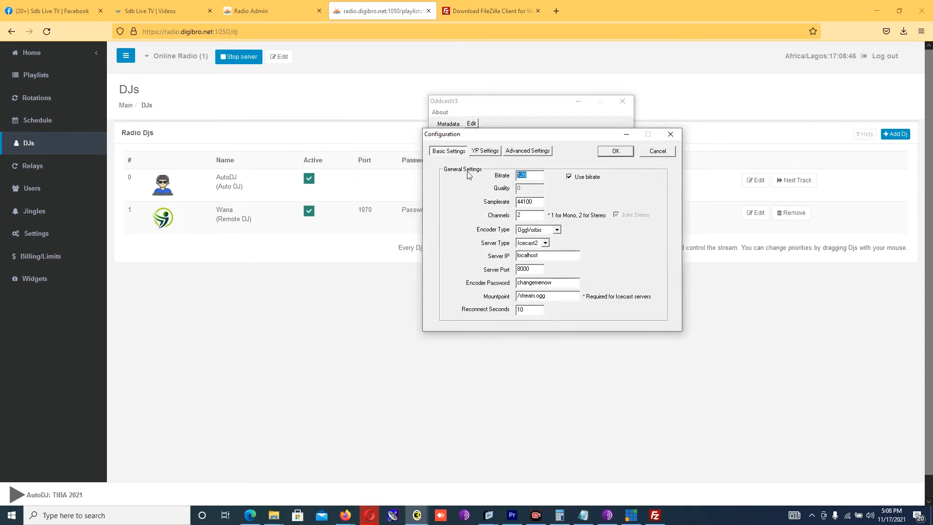
pyautogui.write('320')
pyautogui.click(557, 229)
pyautogui.click(557, 230)
pyautogui.click(546, 249)
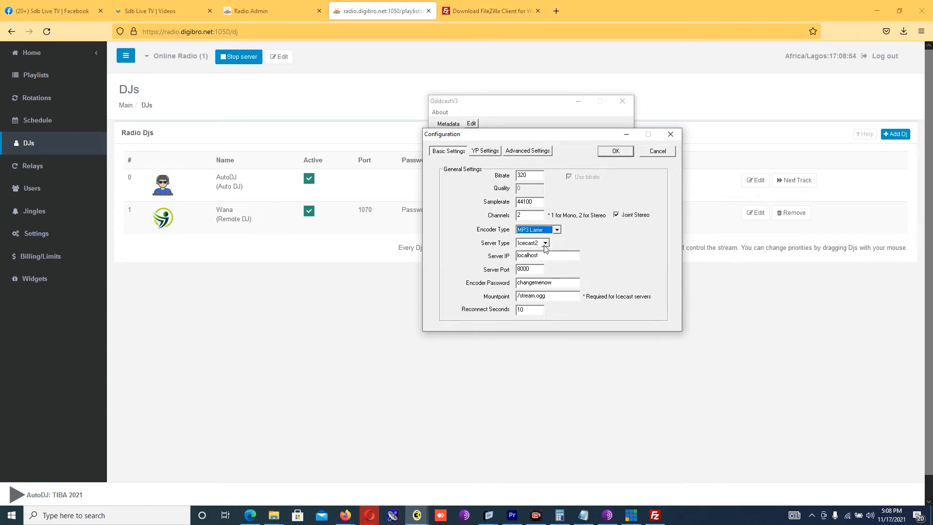
pyautogui.click(546, 243)
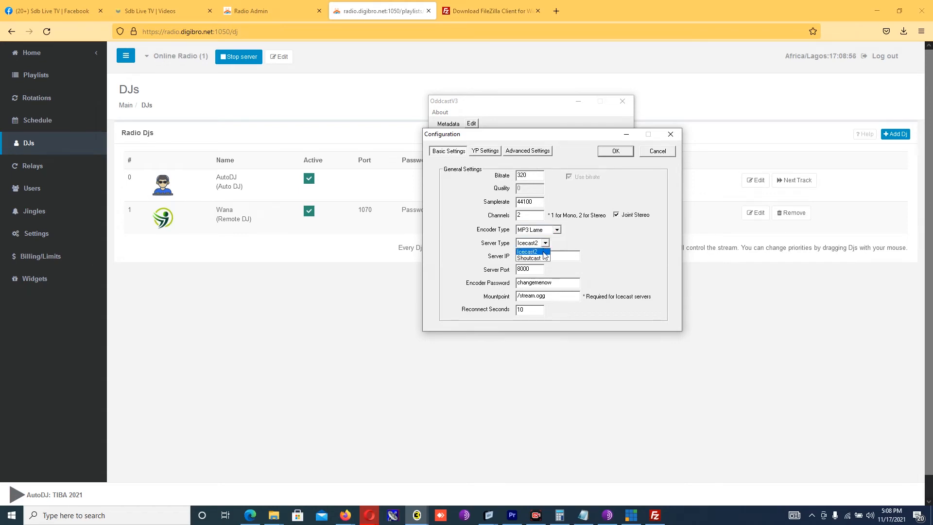
pyautogui.click(544, 252)
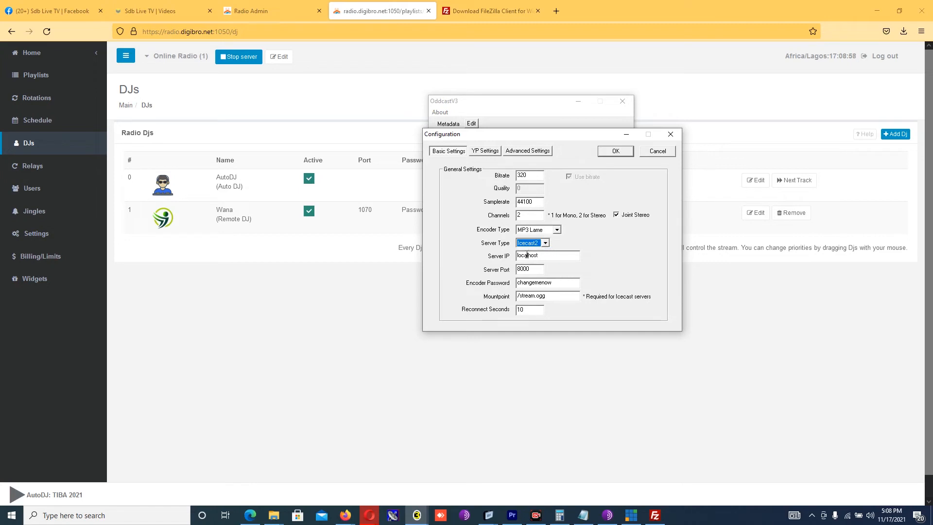
# Step: Set server radio.digibro.net, port 1070, the password, and mountpoint /stream, then confirm
pyautogui.moveTo(549, 256); pyautogui.dragTo(508, 257)
pyautogui.write('radio.digibro.net')
pyautogui.doubleClick(532, 270)
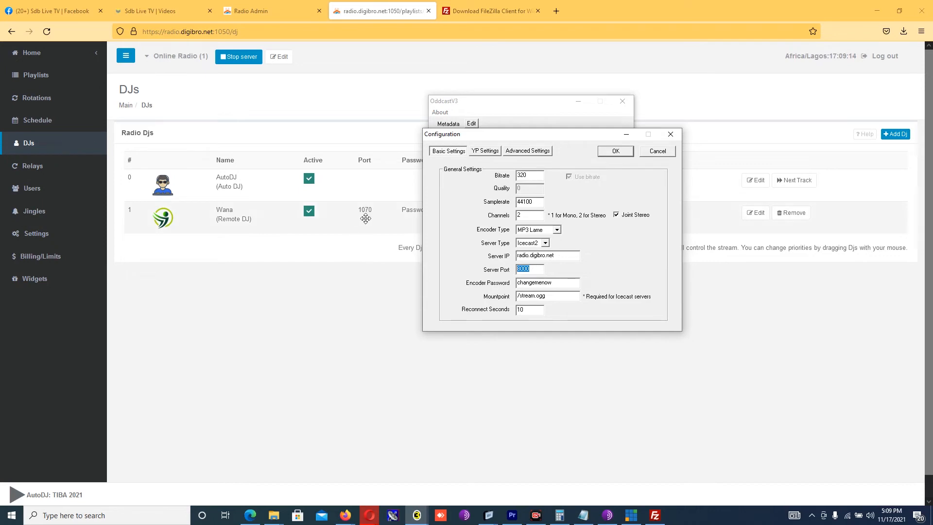
pyautogui.write('107')
pyautogui.doubleClick(560, 283)
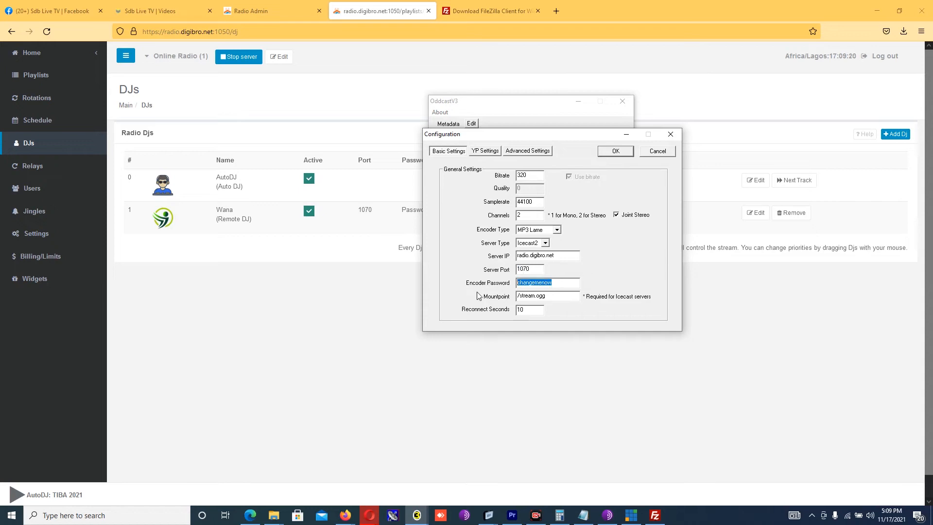
pyautogui.write('Password')
pyautogui.moveTo(547, 300); pyautogui.dragTo(535, 300)
pyautogui.press('BackSpace')
pyautogui.click(615, 151)
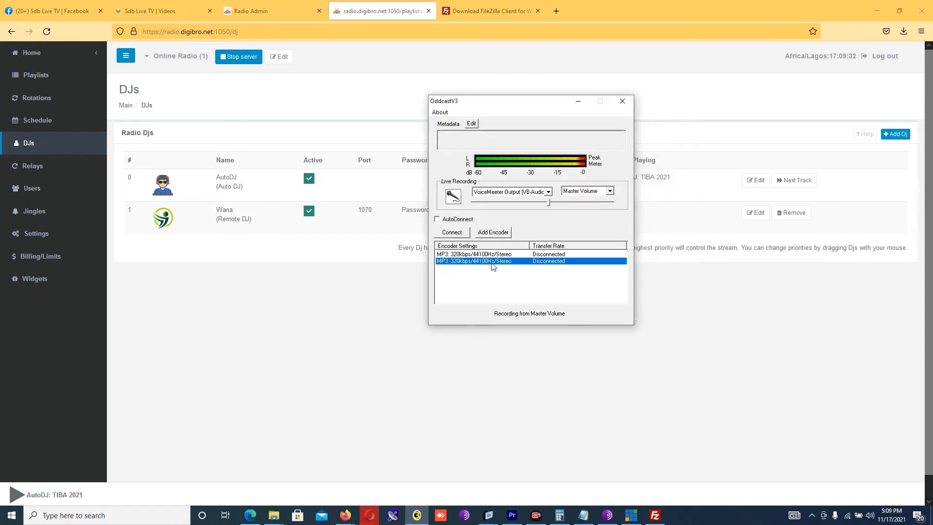
# Step: Connect the OddcastV3 encoders, close the window, and go to the panel's Relays page
pyautogui.click(459, 234)
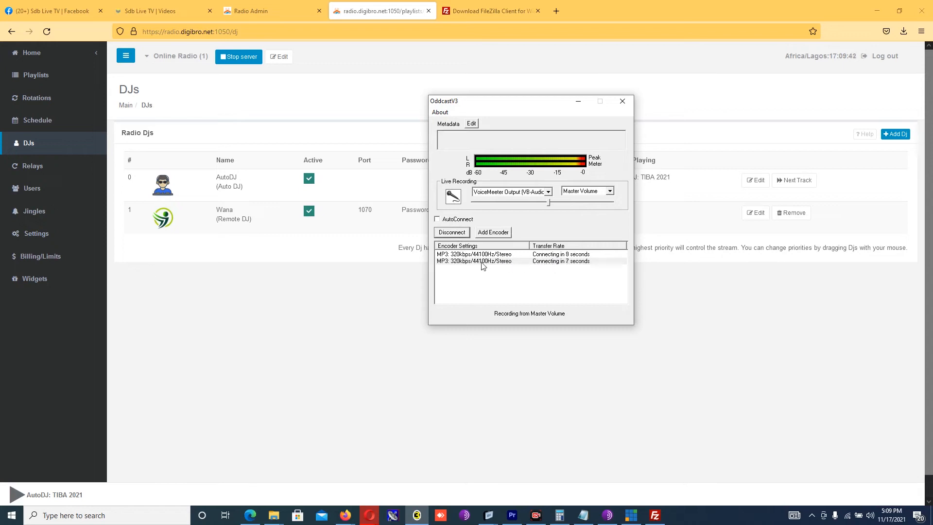
pyautogui.click(623, 101)
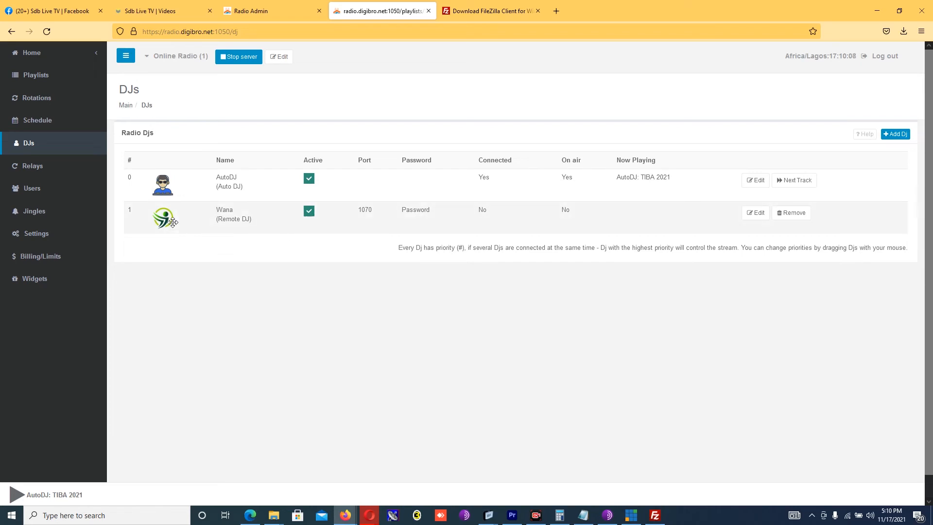
pyautogui.click(32, 174)
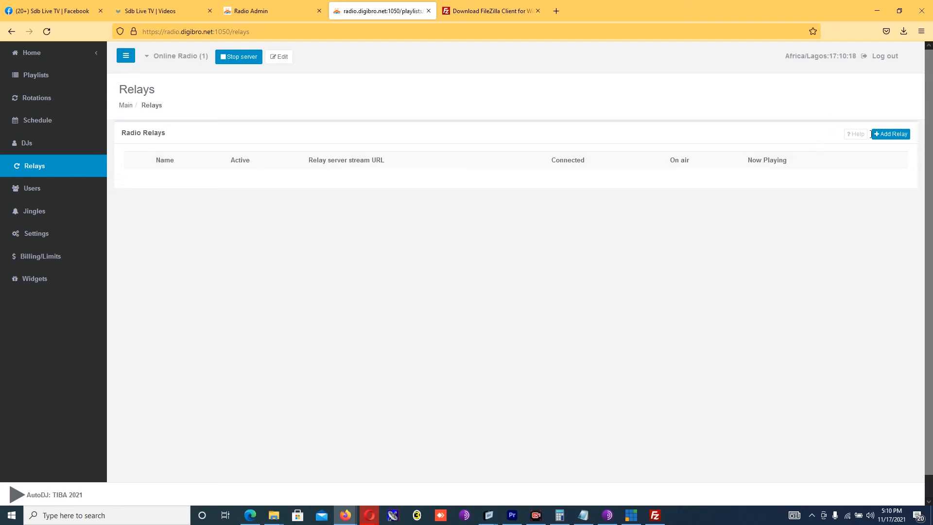
pyautogui.click(891, 135)
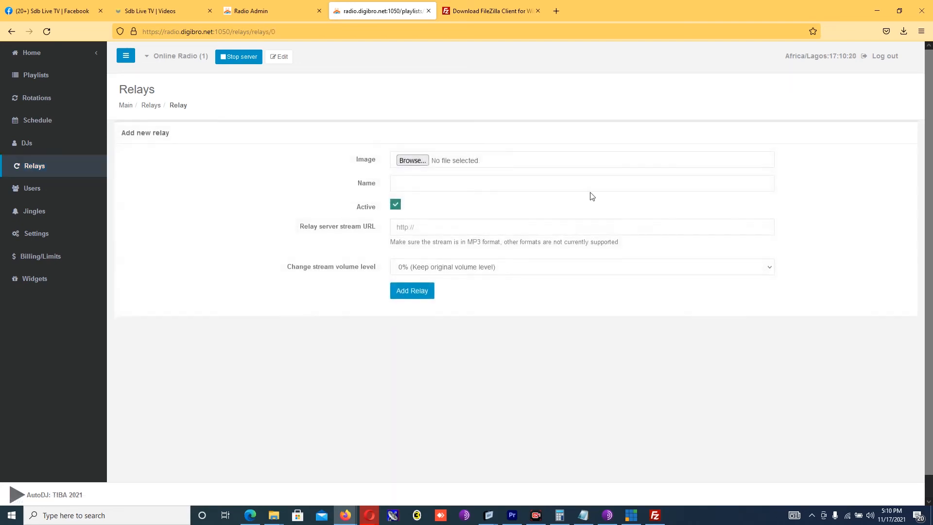
pyautogui.click(426, 182)
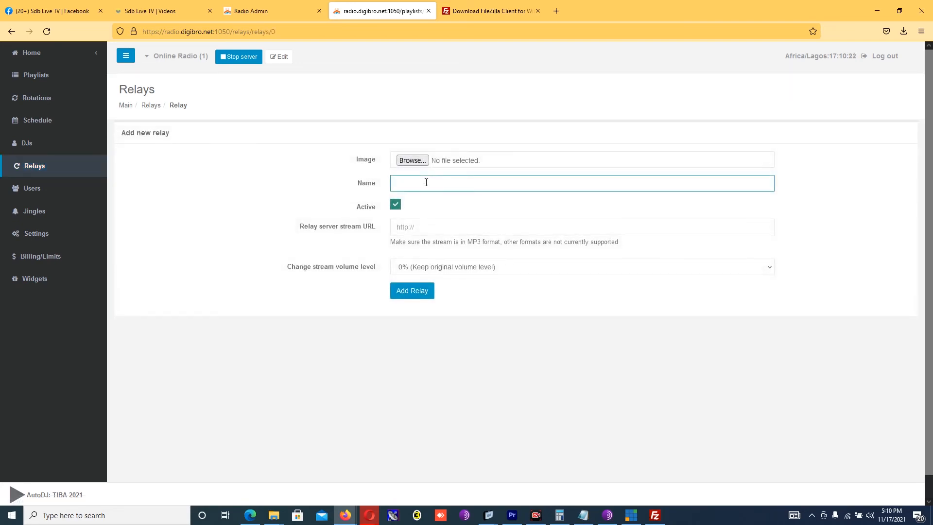
pyautogui.write('Sd')
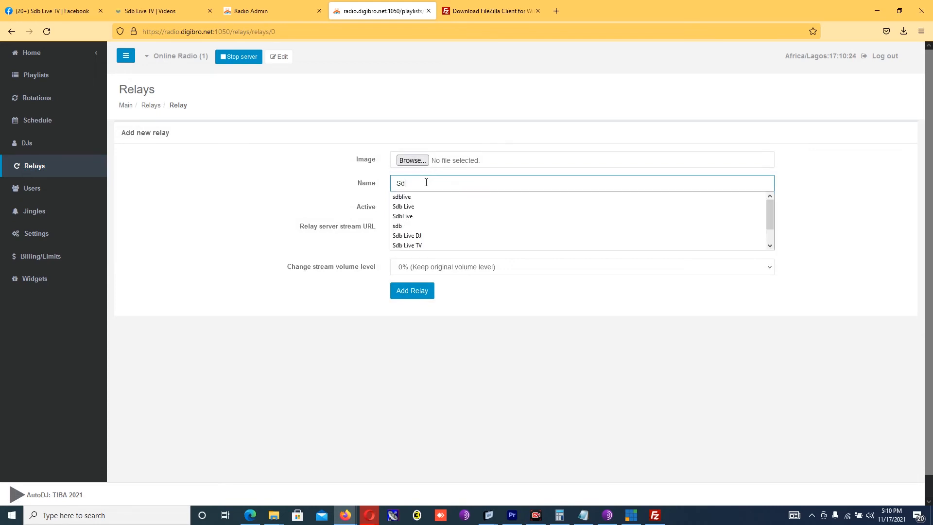
pyautogui.write('b Live')
pyautogui.click(312, 190)
pyautogui.click(425, 224)
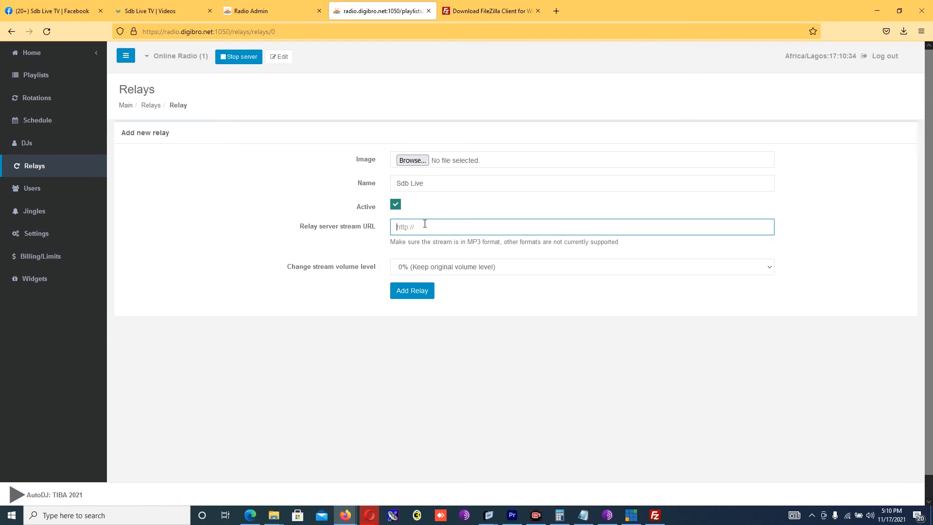
pyautogui.write('ht')
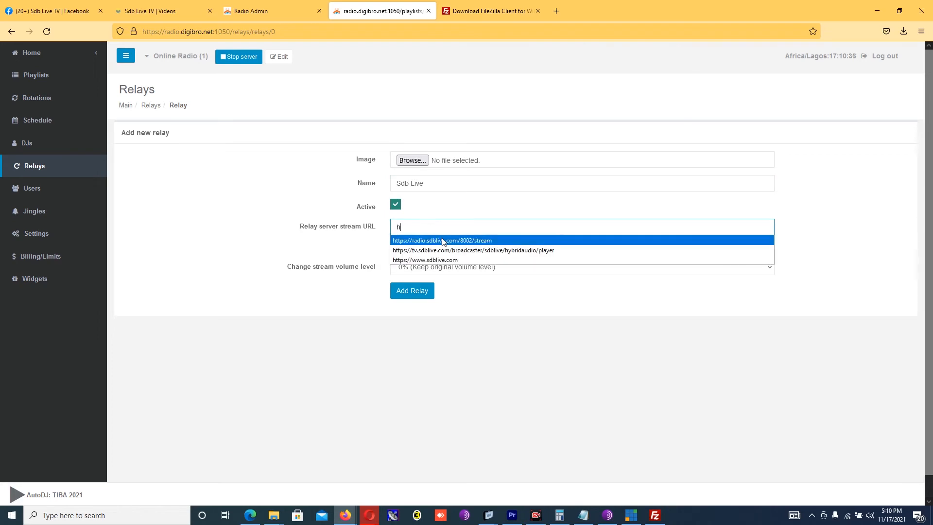
pyautogui.click(444, 242)
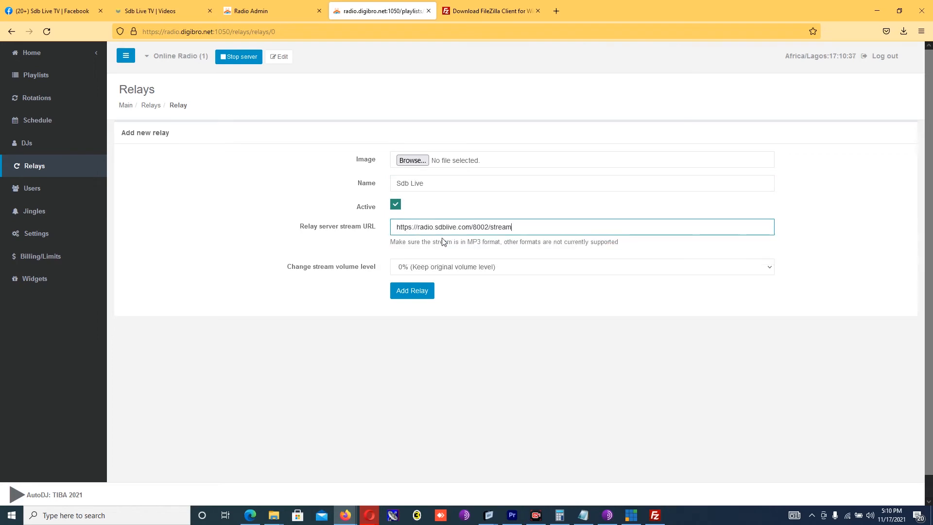
pyautogui.click(417, 288)
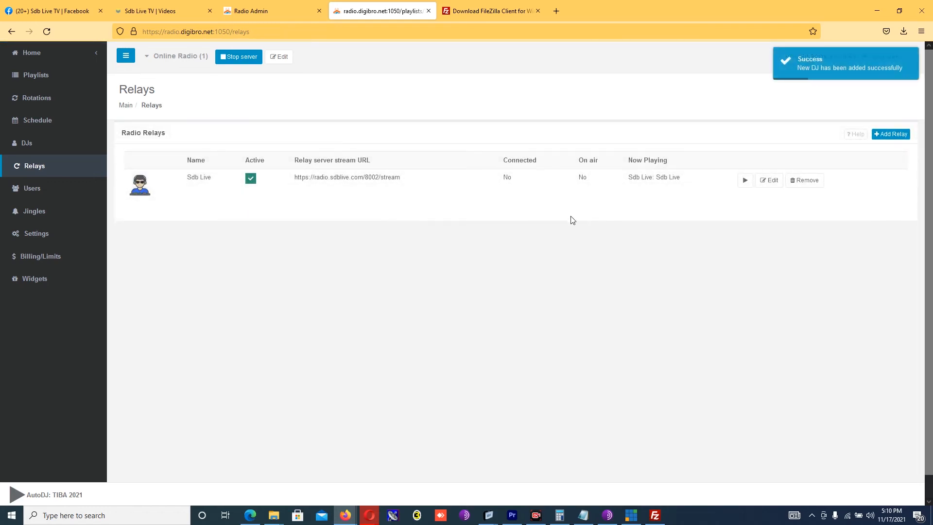
pyautogui.click(771, 181)
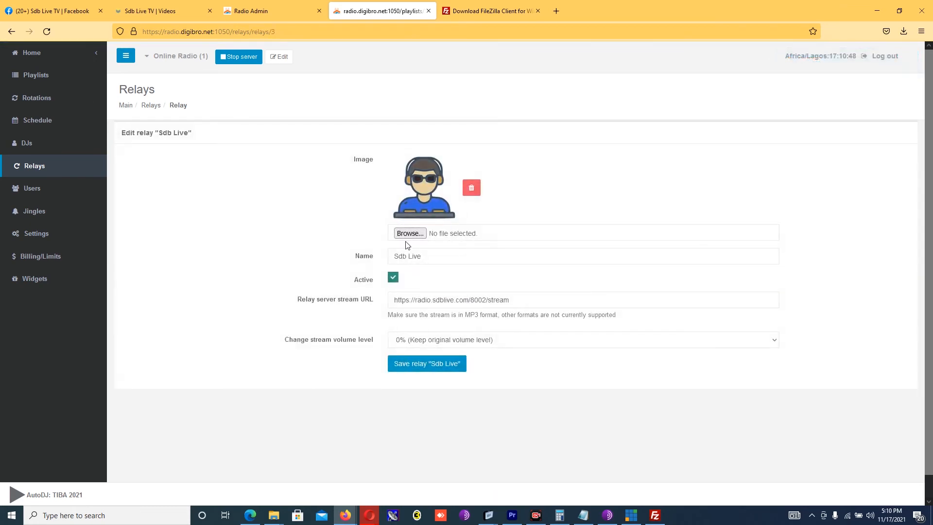
# Step: Set Sdbnewblack.png from the Desktop as the Sdb Live relay image and save it
pyautogui.click(409, 233)
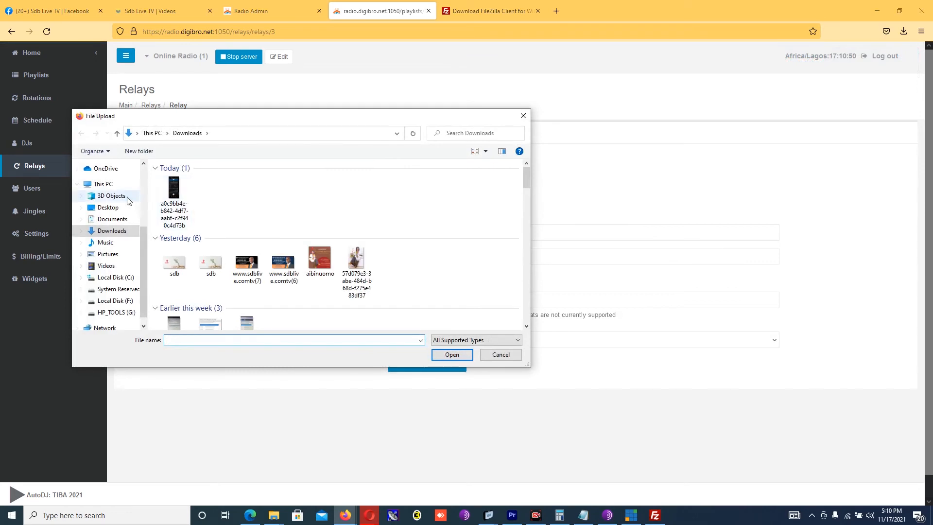
pyautogui.click(118, 210)
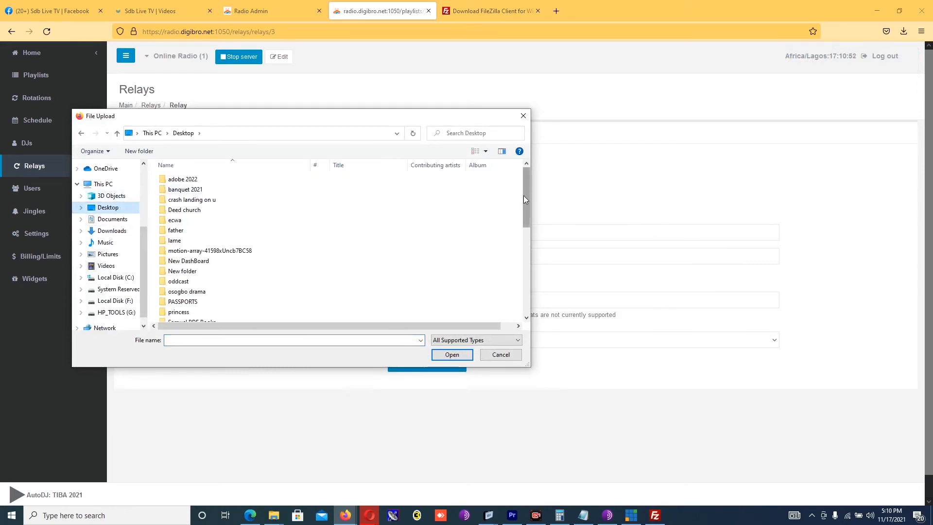
pyautogui.moveTo(523, 195); pyautogui.dragTo(530, 289)
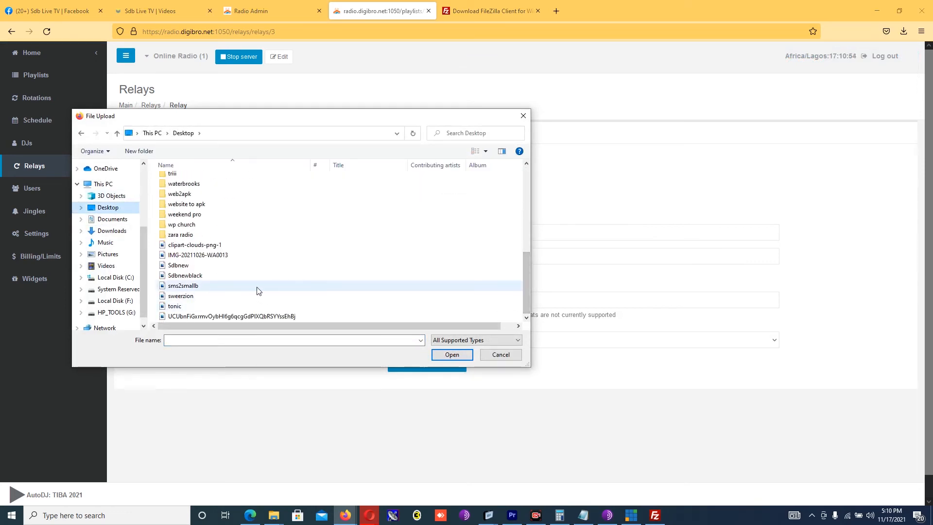
pyautogui.click(222, 277)
pyautogui.doubleClick(222, 277)
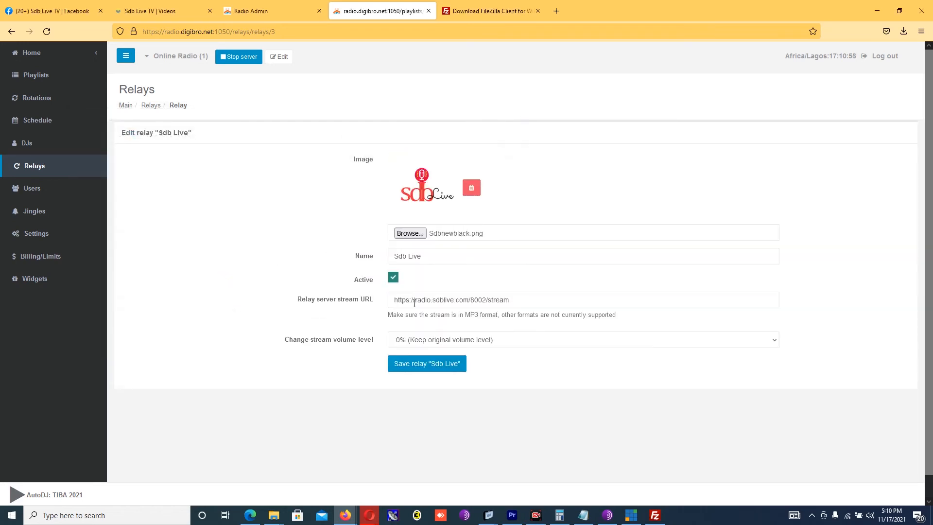
pyautogui.click(443, 363)
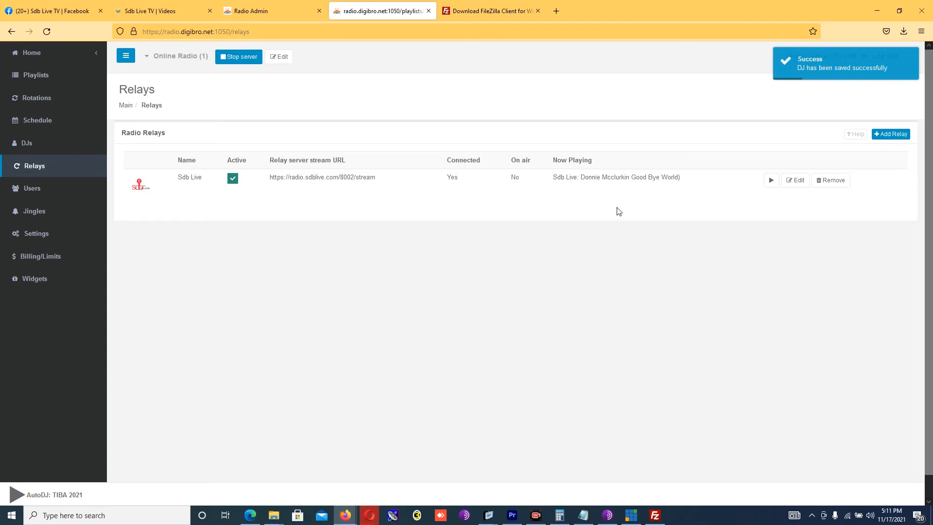
# Step: Start the Sdb Live relay playing, then go to Users > FTP users and expand Jingles
pyautogui.click(772, 181)
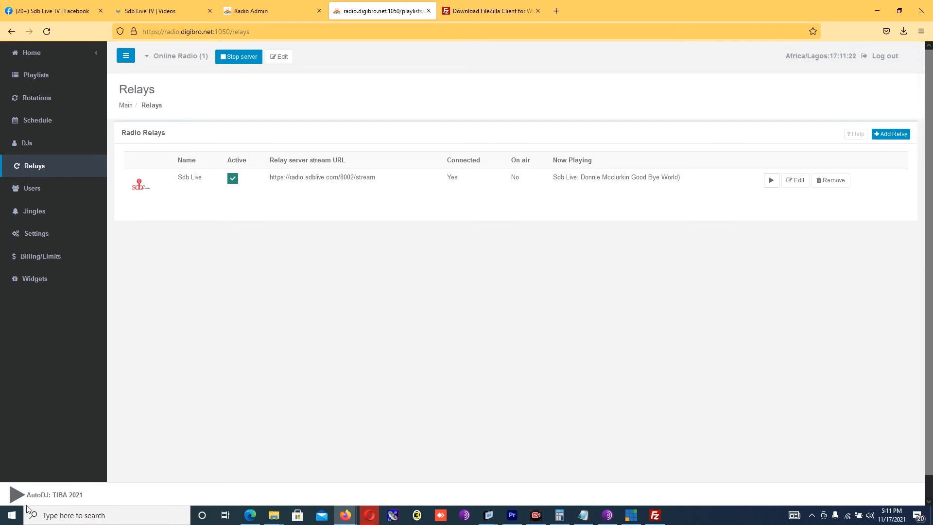
pyautogui.click(29, 187)
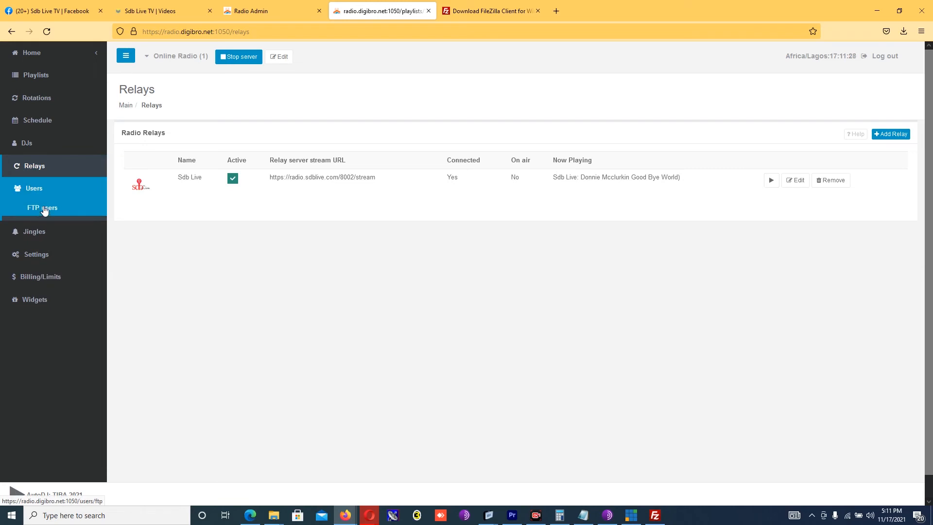
pyautogui.click(44, 209)
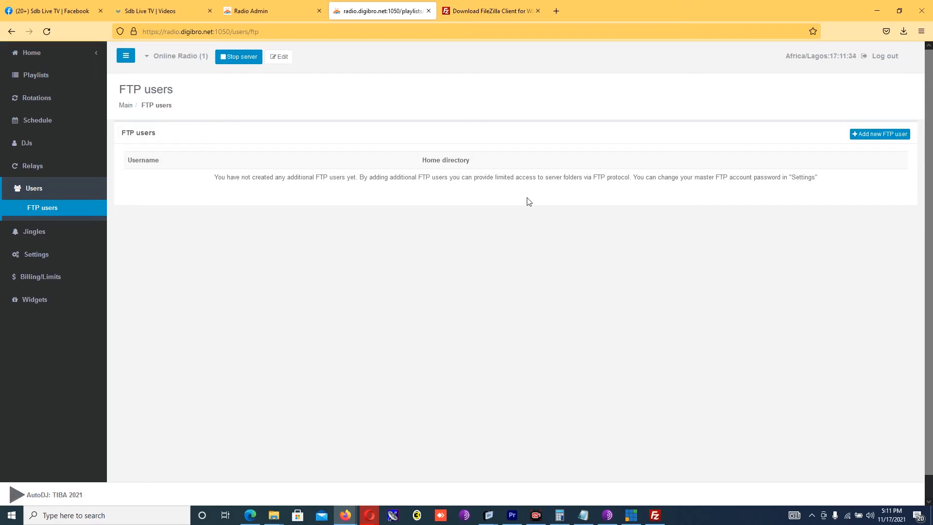
pyautogui.click(38, 232)
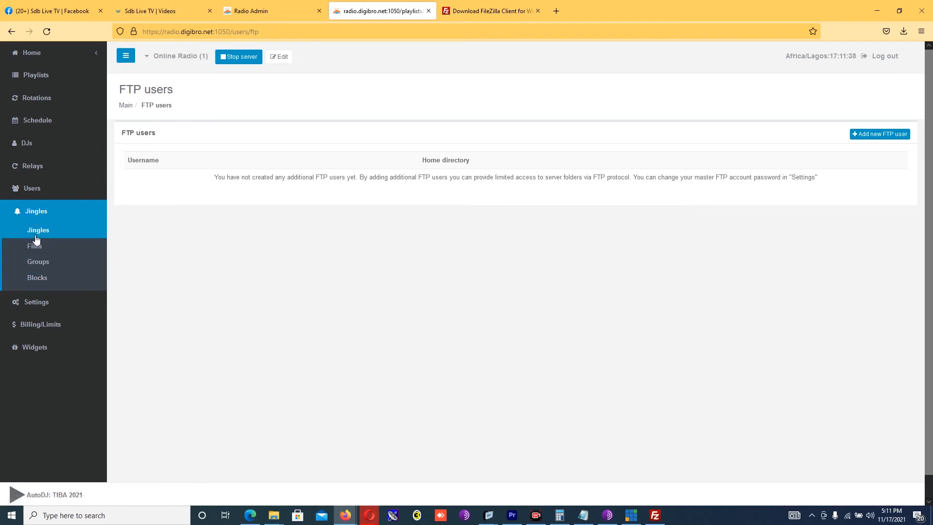
# Step: Look over the jingle list and new-jingle form, then open Jingle files with the empty Server_1 folder
pyautogui.click(36, 236)
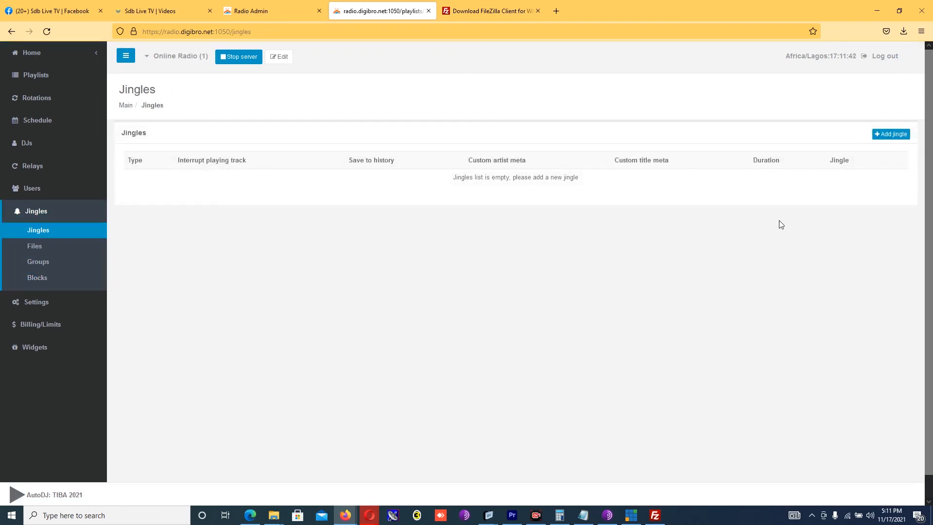
pyautogui.click(889, 135)
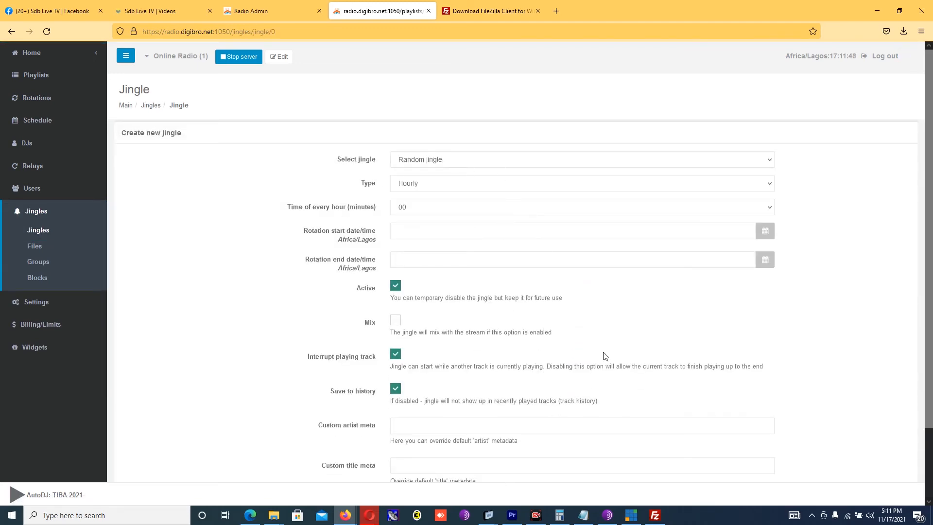
pyautogui.moveTo(932, 185)
pyautogui.mouseDown()
pyautogui.moveTo(932, 281)
pyautogui.moveTo(920, 175)
pyautogui.mouseUp()
pyautogui.click(39, 247)
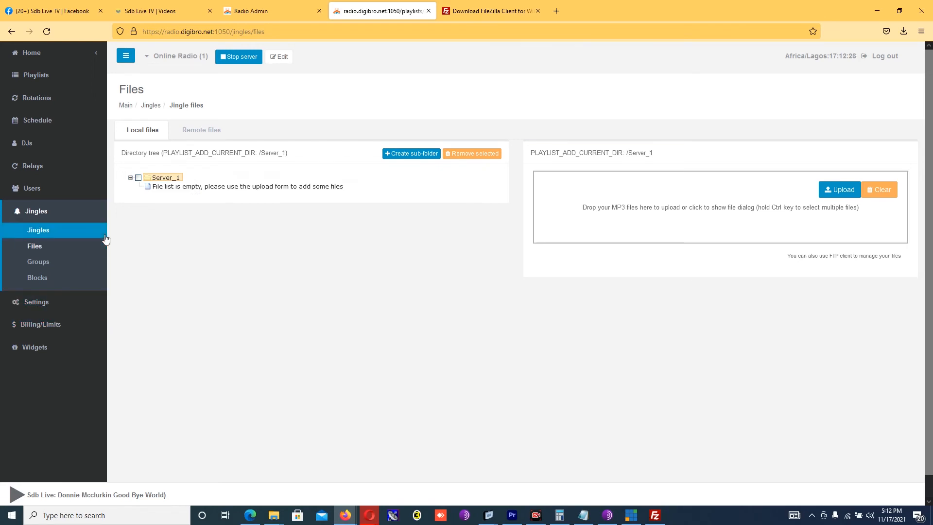
# Step: Go from Settings to Widgets > Quick Links for the icecast-kh 128 kbps MP3 channel
pyautogui.click(34, 302)
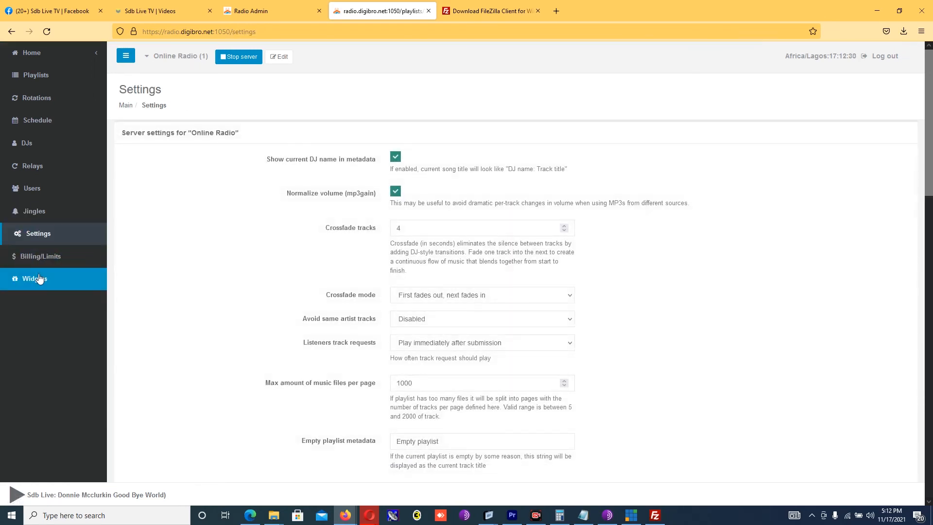
pyautogui.click(40, 278)
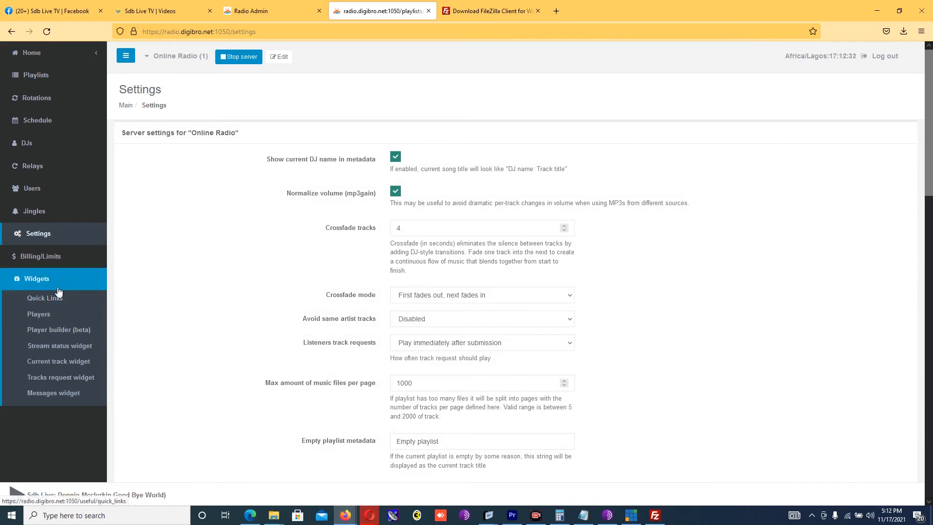
pyautogui.click(48, 298)
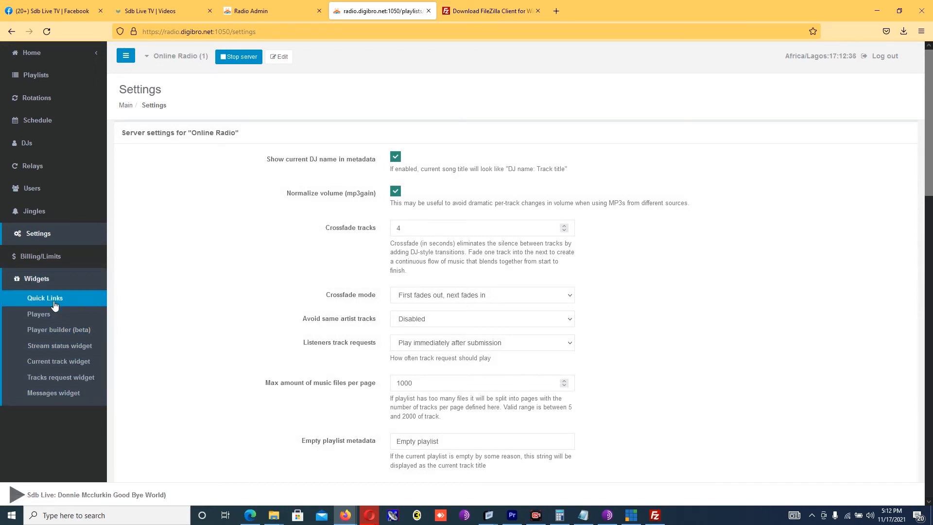
pyautogui.click(54, 304)
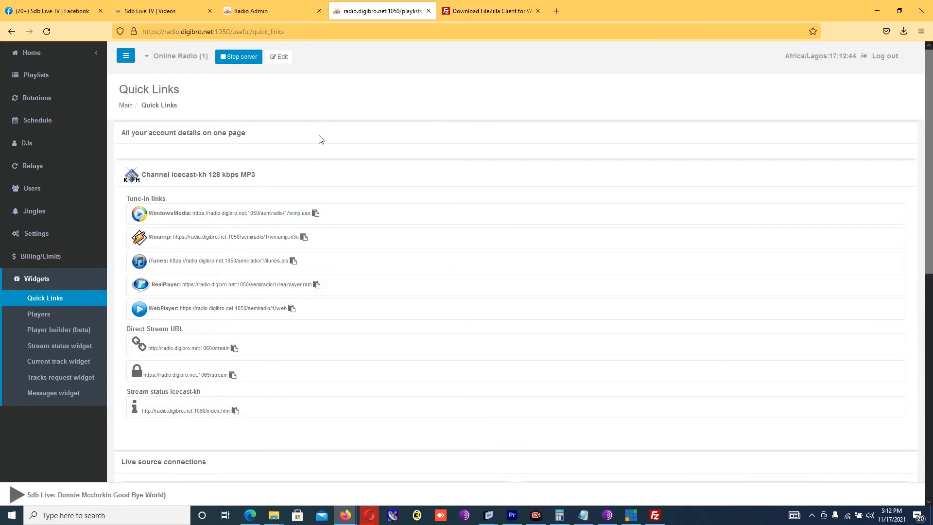
pyautogui.moveTo(929, 108); pyautogui.dragTo(929, 200)
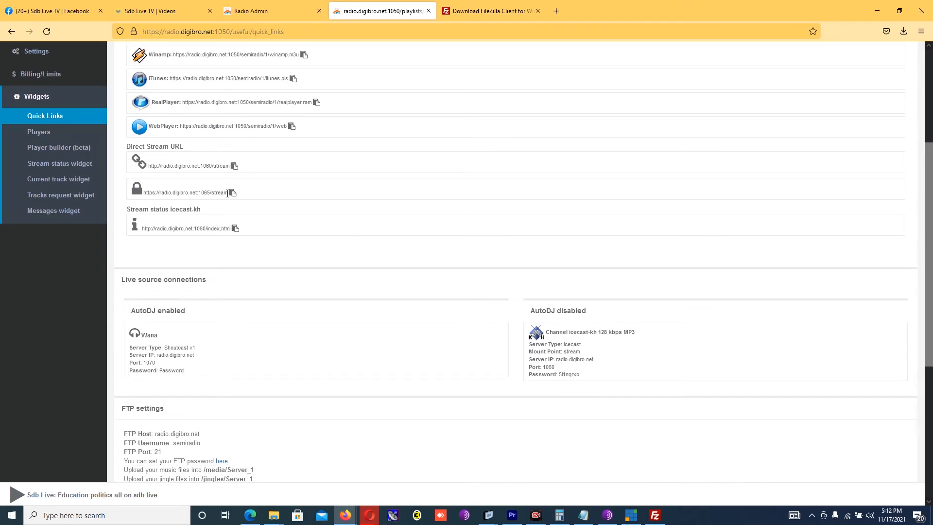
pyautogui.moveTo(227, 194); pyautogui.dragTo(153, 193)
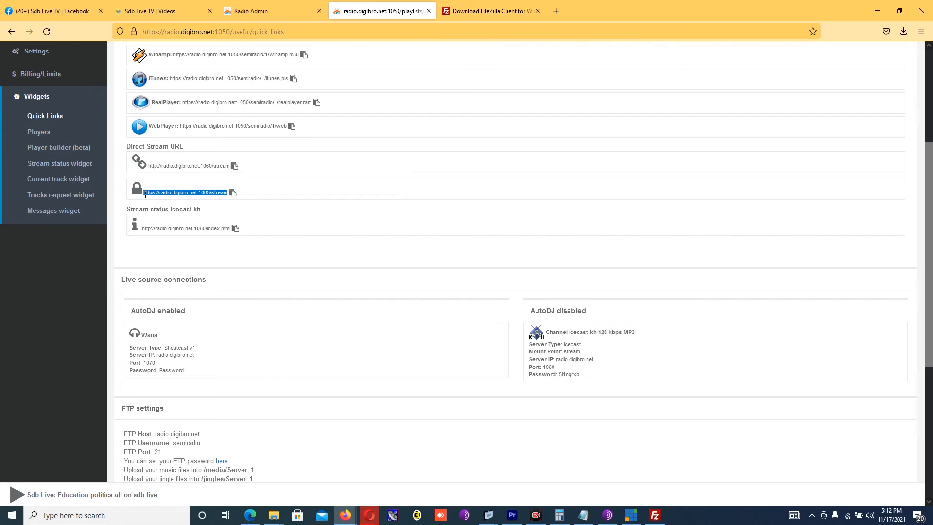
# Step: Open the 1065 stream URL in a new browser tab and let it play
pyautogui.rightClick(145, 195)
pyautogui.click(184, 219)
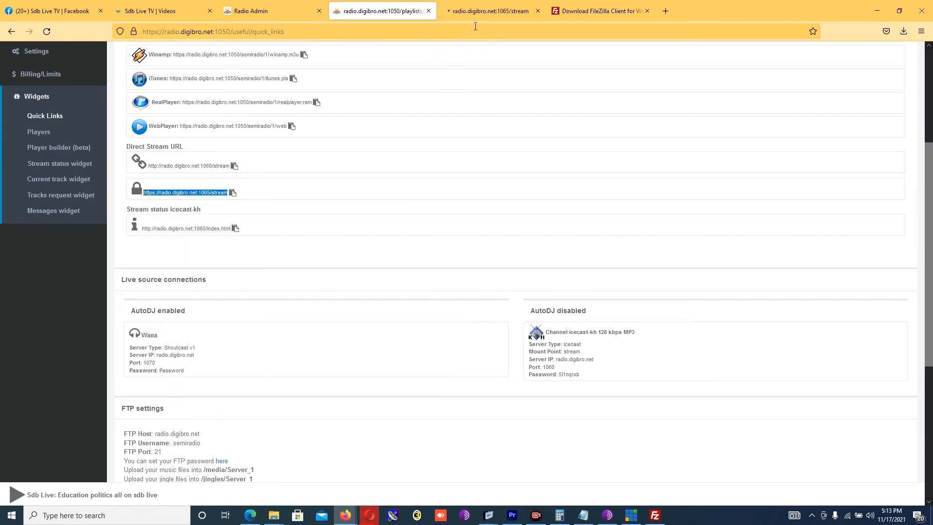
pyautogui.click(471, 10)
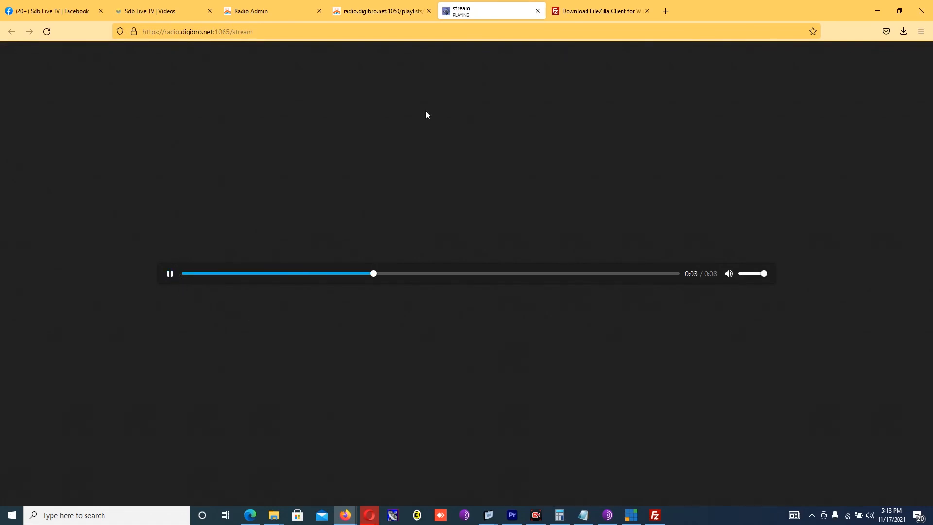
pyautogui.click(379, 3)
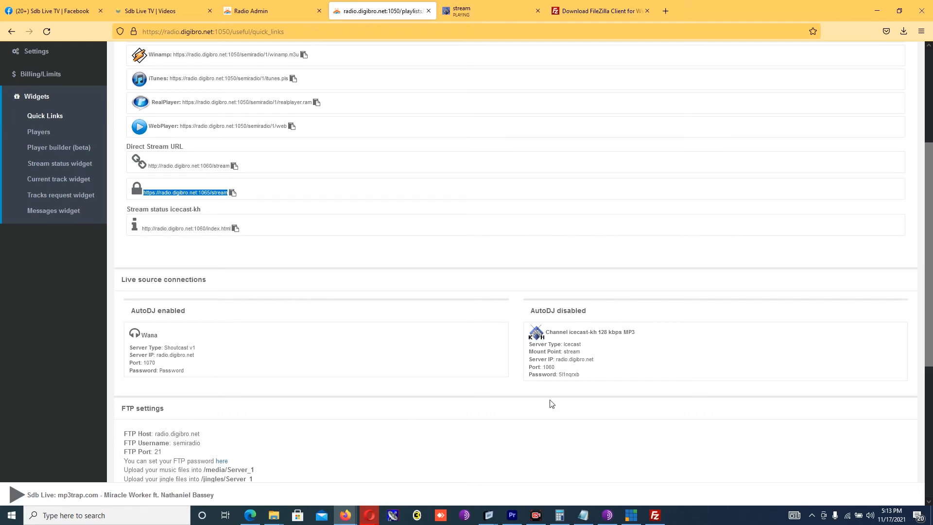
pyautogui.click(476, 6)
# Step: Back in the panel, view the Widgets > Players HTML5 player and embed codes
pyautogui.click(384, 10)
pyautogui.click(39, 134)
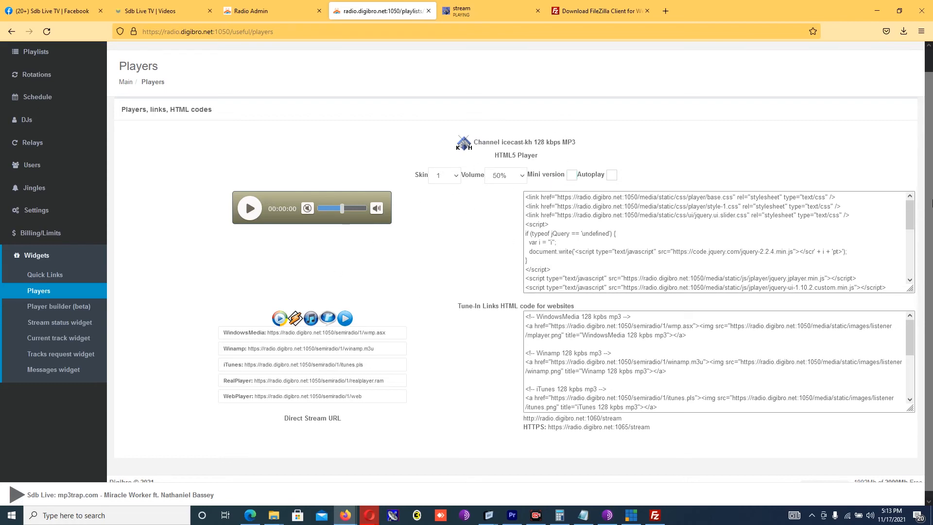
pyautogui.scroll(-1, 930, 152)
pyautogui.scroll(1, 930, 151)
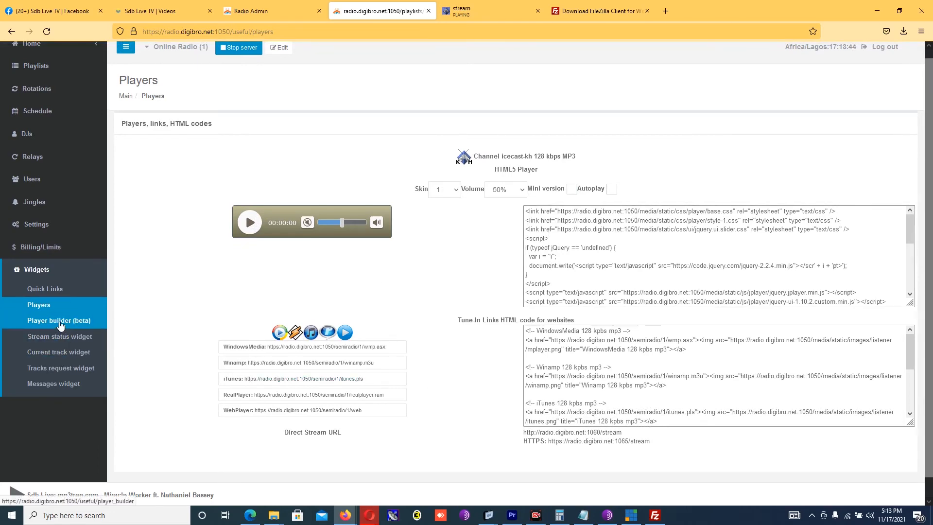
pyautogui.click(51, 371)
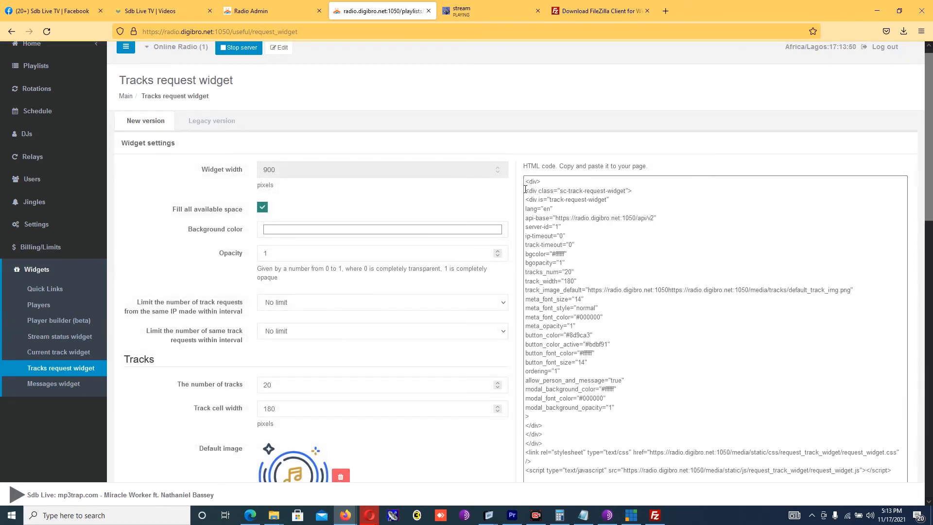
pyautogui.moveTo(526, 182); pyautogui.dragTo(866, 368)
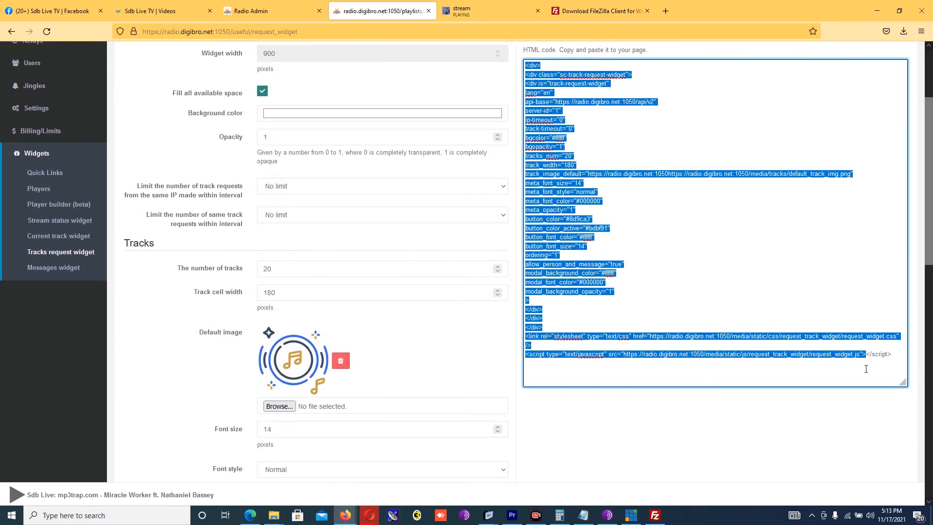
pyautogui.scroll(-10, 866, 360)
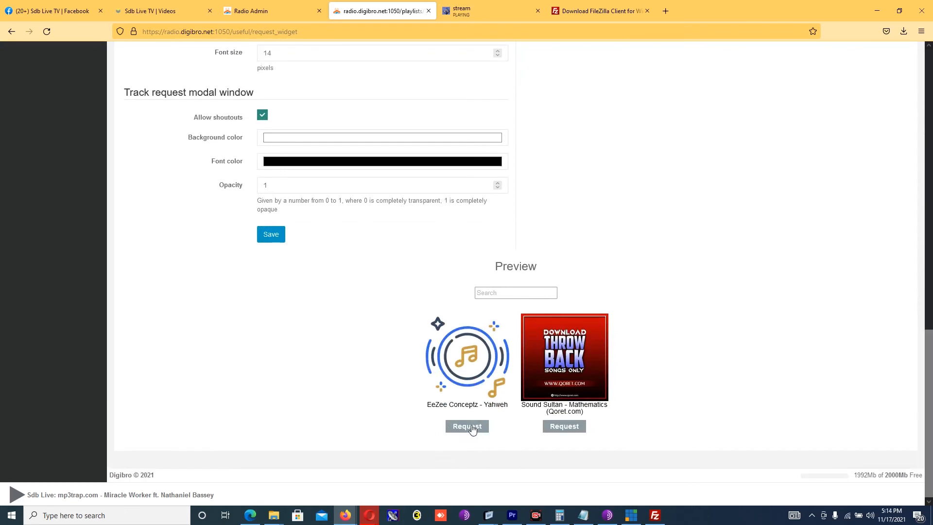
pyautogui.click(471, 428)
pyautogui.click(469, 332)
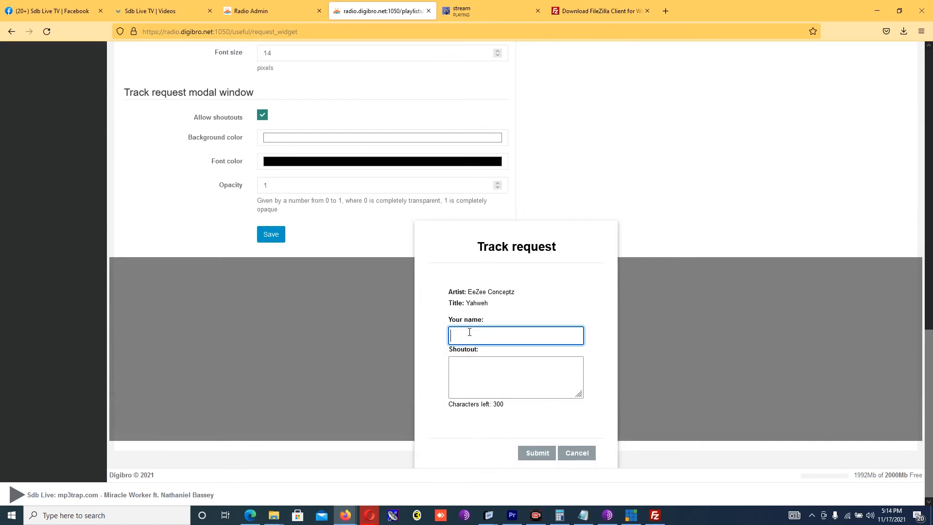
pyautogui.click(473, 373)
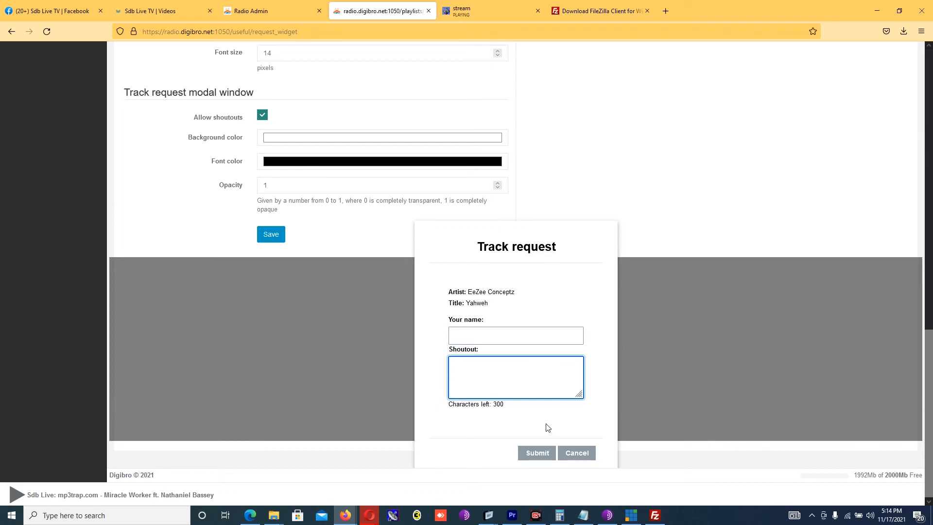
pyautogui.click(576, 453)
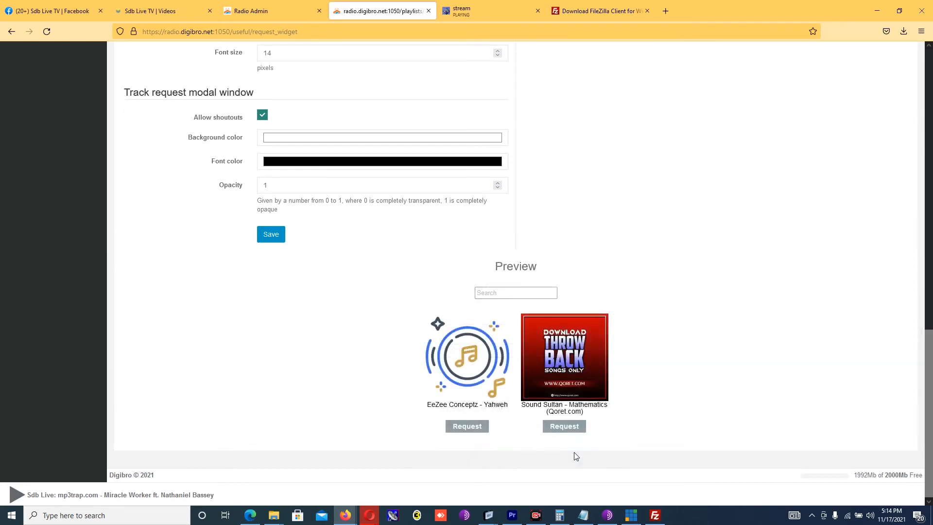
pyautogui.scroll(12, 932, 393)
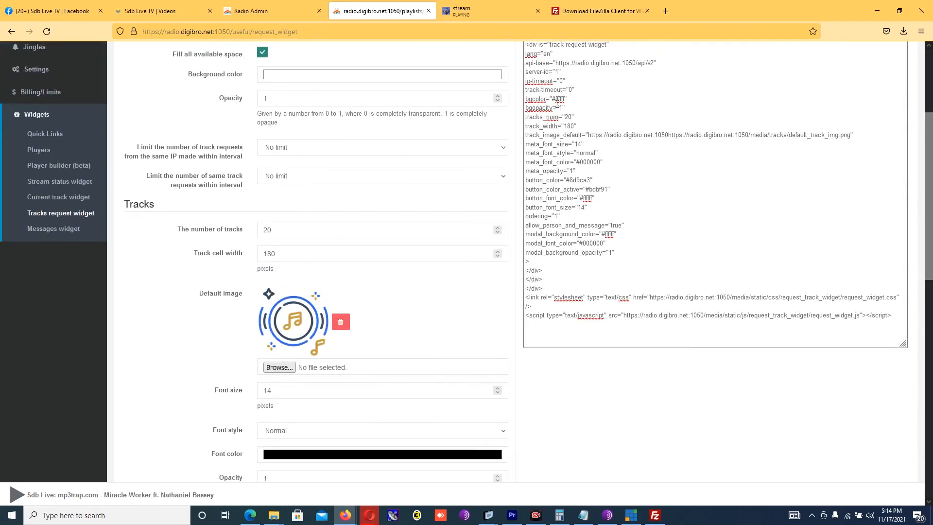
pyautogui.scroll(-10, 929, 292)
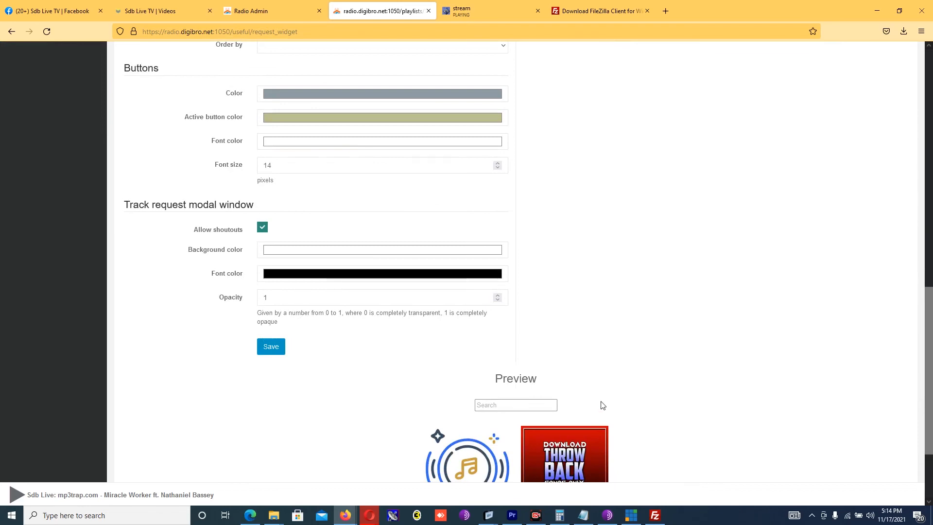
pyautogui.scroll(-3, 885, 379)
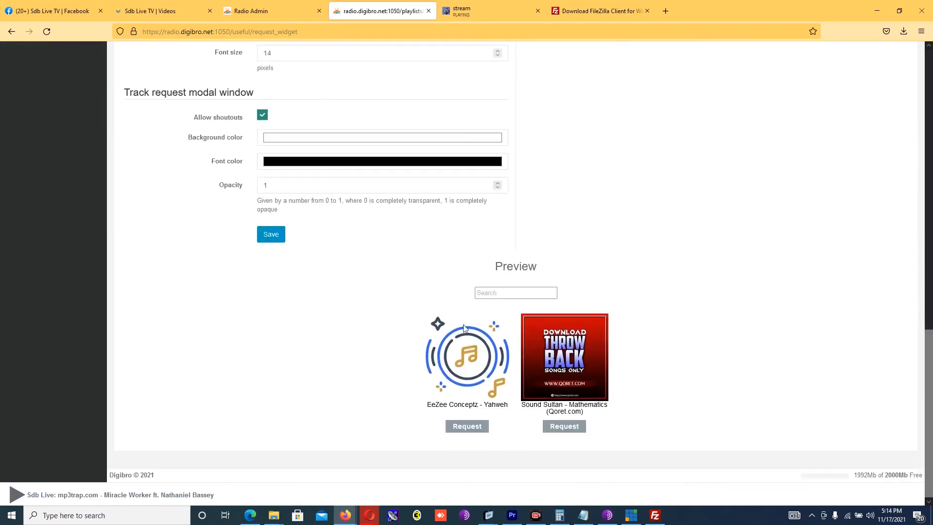
pyautogui.scroll(9, 929, 149)
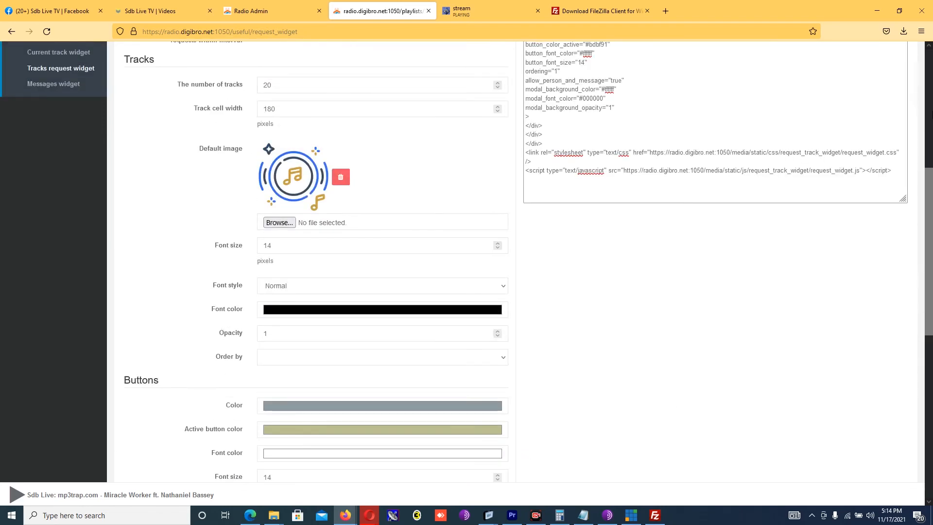
pyautogui.scroll(6, 928, 243)
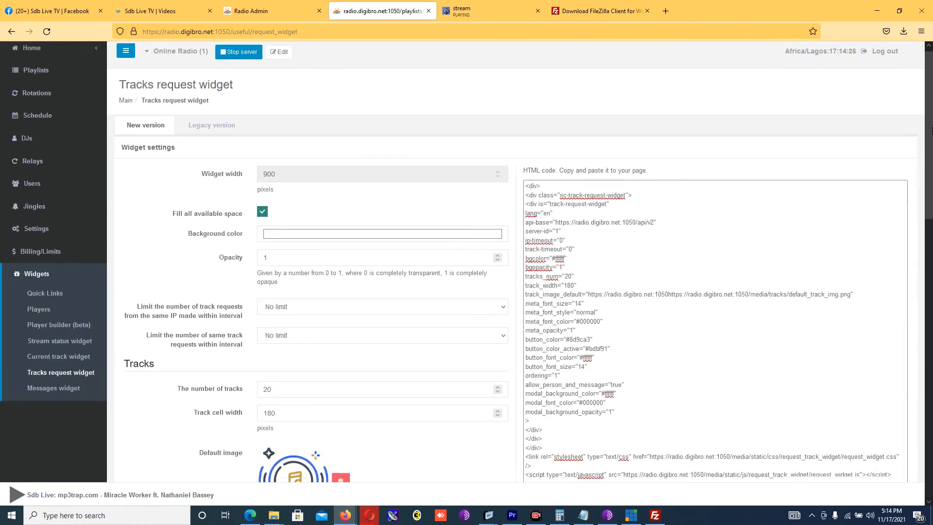
pyautogui.scroll(-2, 929, 155)
pyautogui.scroll(-1, 931, 158)
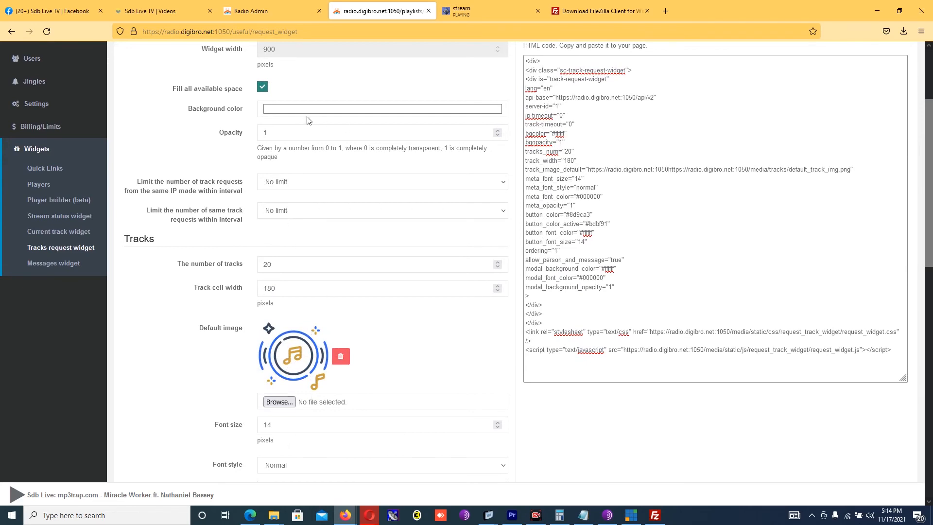
pyautogui.click(572, 158)
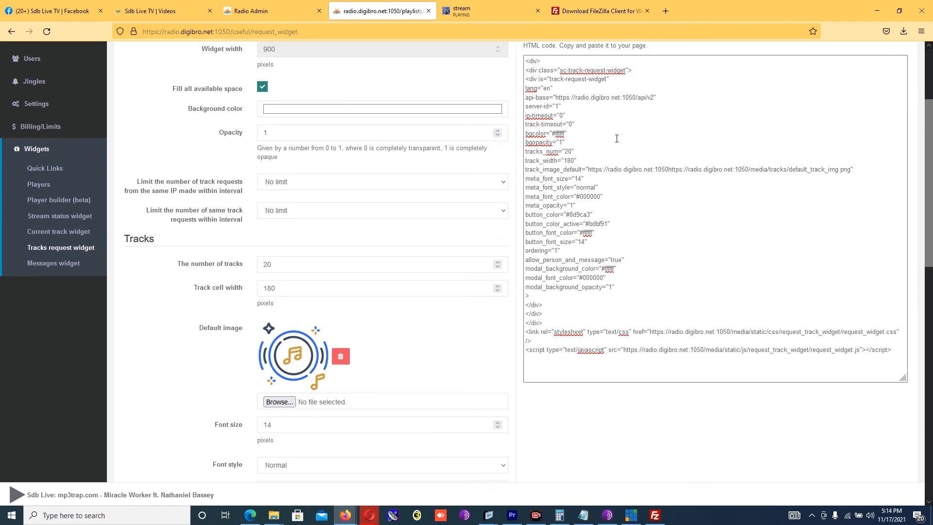
pyautogui.scroll(-9, 653, 191)
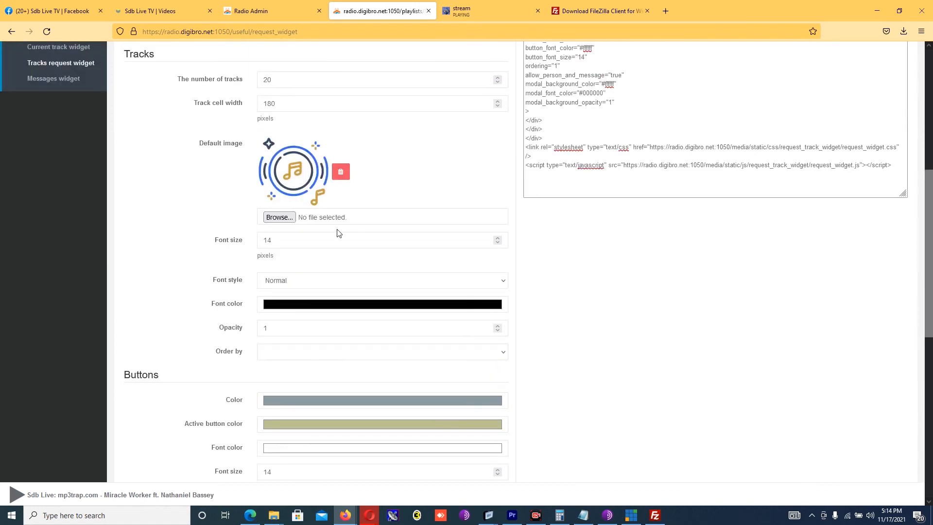
# Step: Set Sdbnewblack.png from the Desktop as the Tracks request widget's default image and save
pyautogui.click(280, 218)
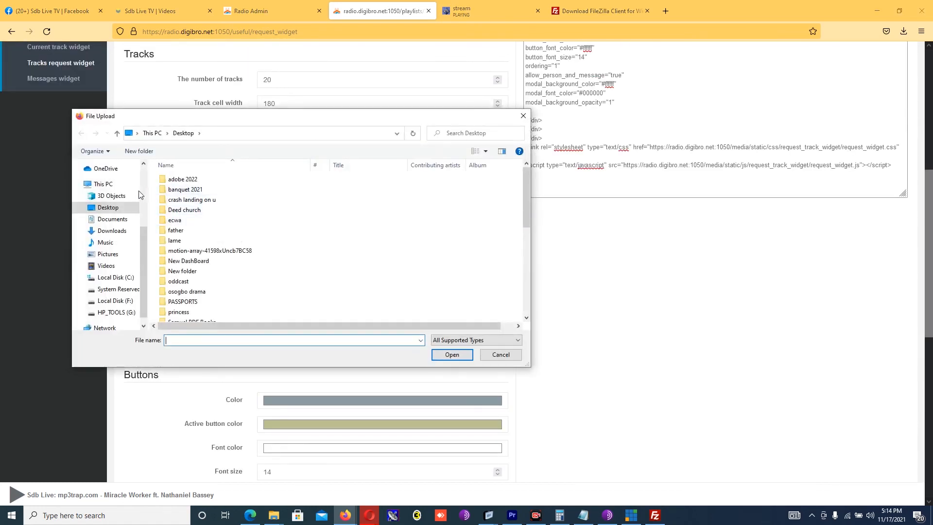
pyautogui.click(113, 207)
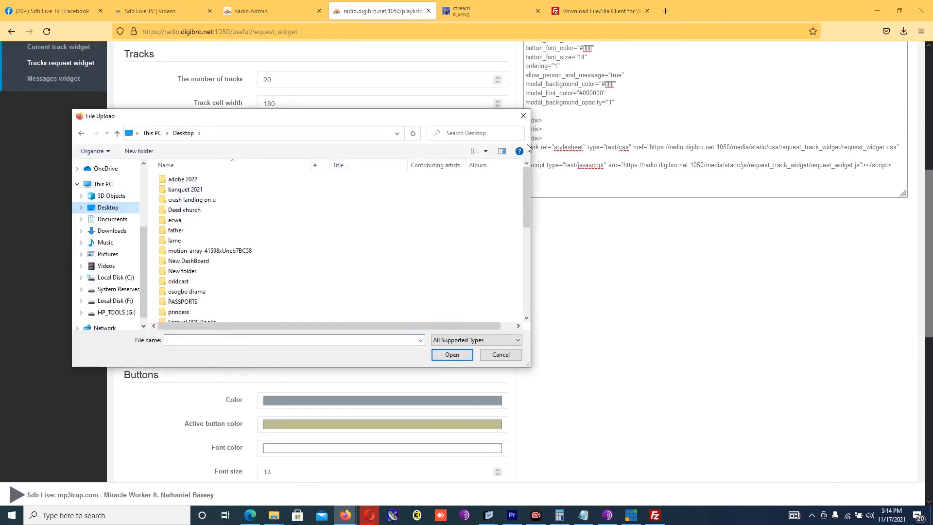
pyautogui.click(520, 180)
pyautogui.moveTo(527, 183); pyautogui.dragTo(529, 298)
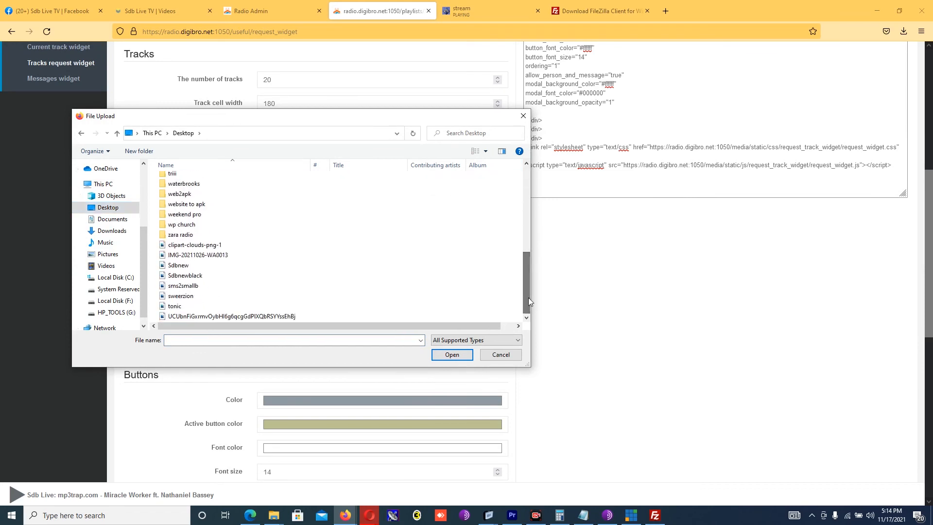
pyautogui.doubleClick(193, 275)
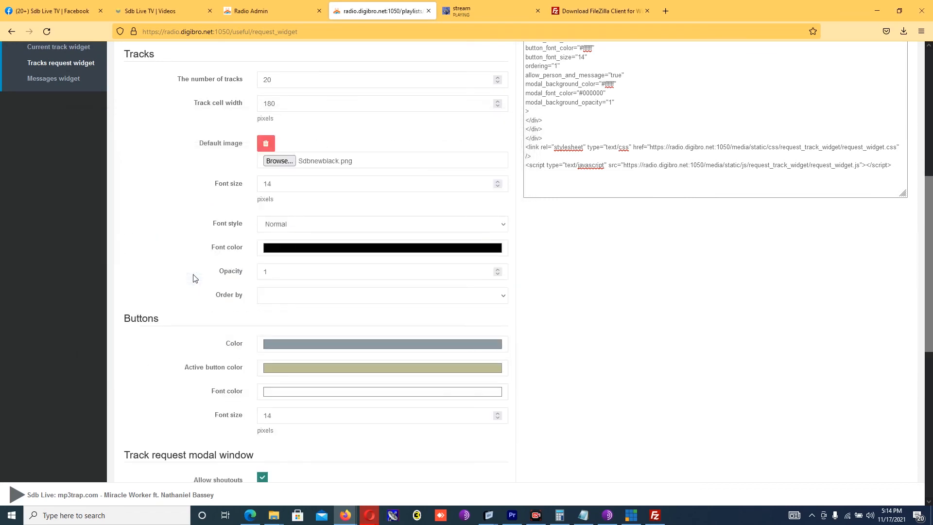
pyautogui.moveTo(931, 295); pyautogui.dragTo(931, 434)
pyautogui.click(270, 274)
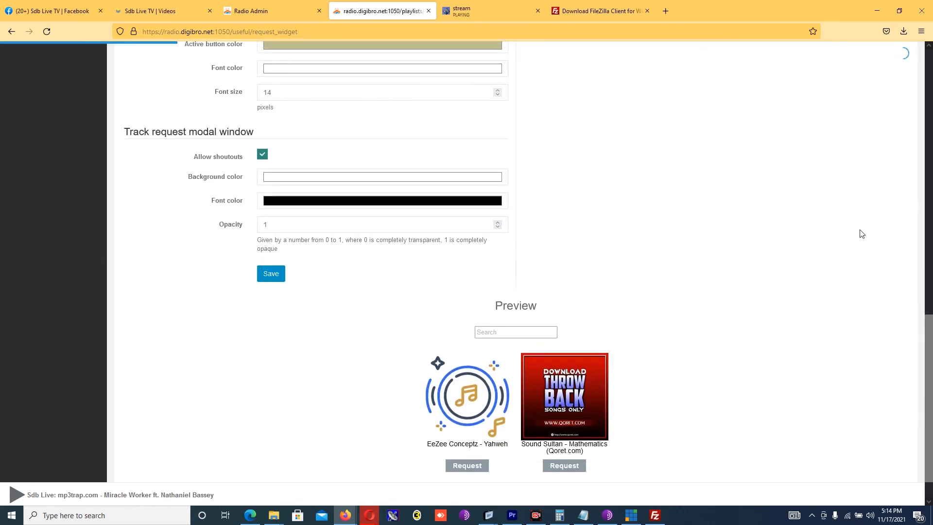
# Step: Play and then stop the page's radio player
pyautogui.moveTo(930, 316); pyautogui.dragTo(930, 501)
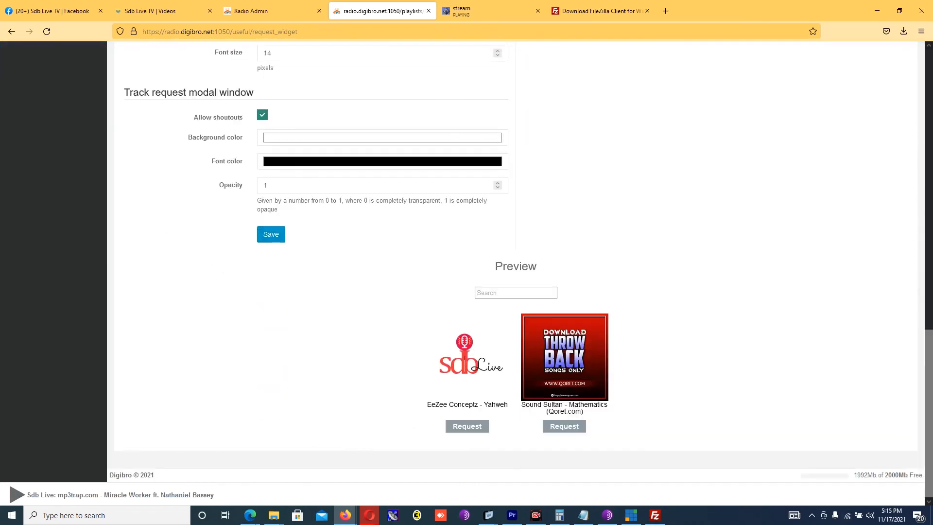
pyautogui.click(17, 494)
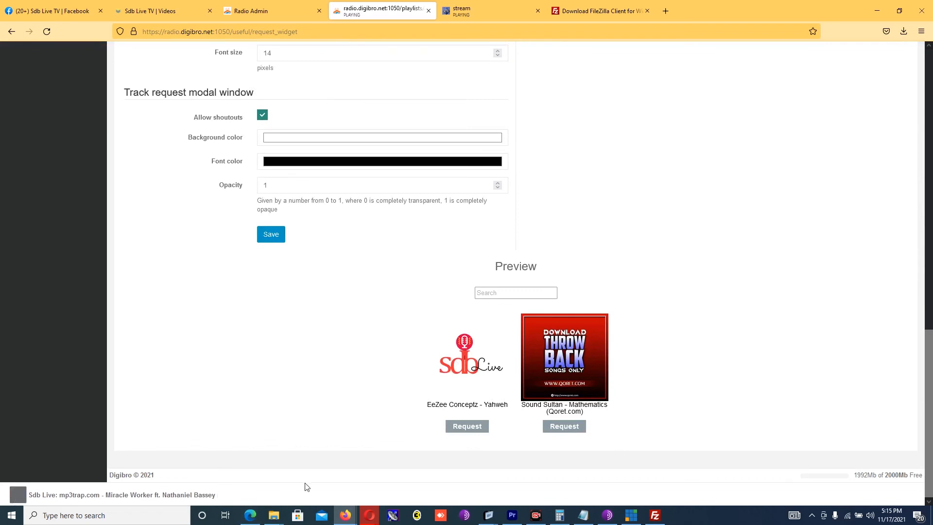
pyautogui.click(18, 495)
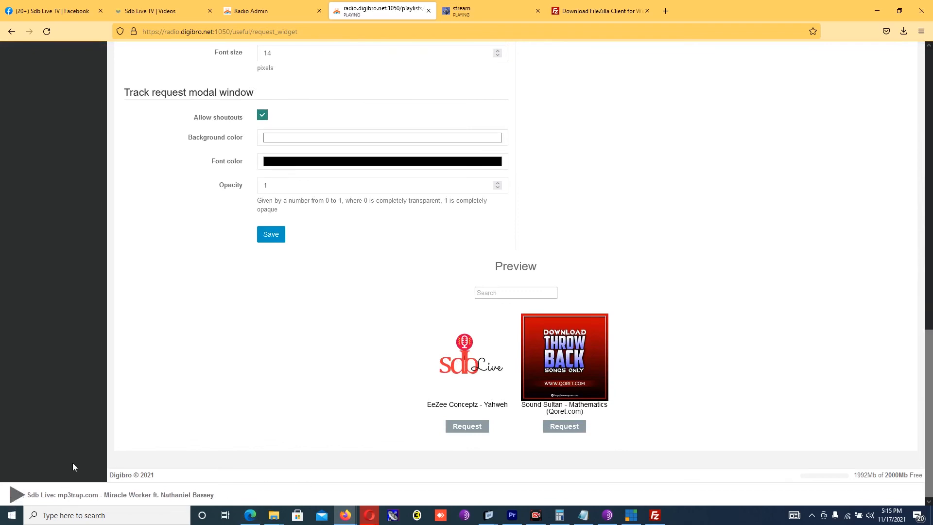
pyautogui.moveTo(930, 428); pyautogui.dragTo(931, 121)
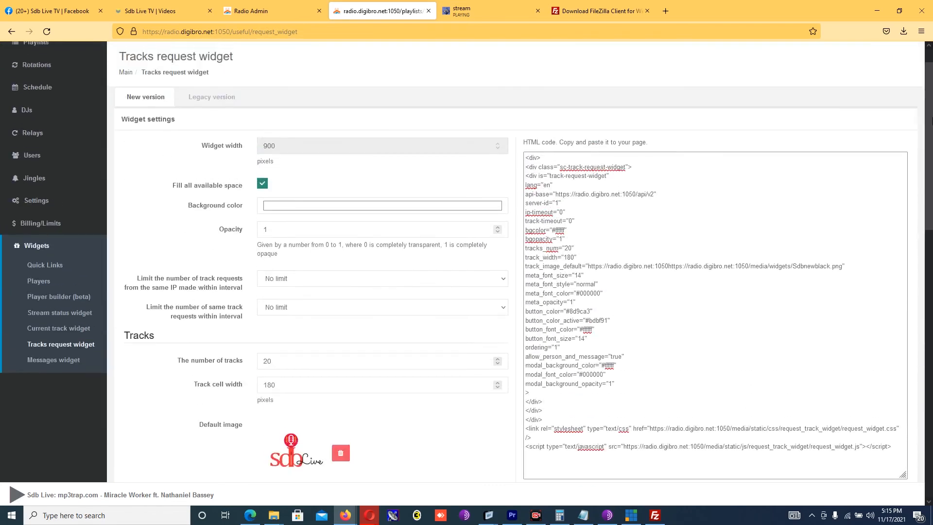
# Step: Visit the Messages widget and Quick Links pages, ending on Player builder (beta)
pyautogui.click(69, 360)
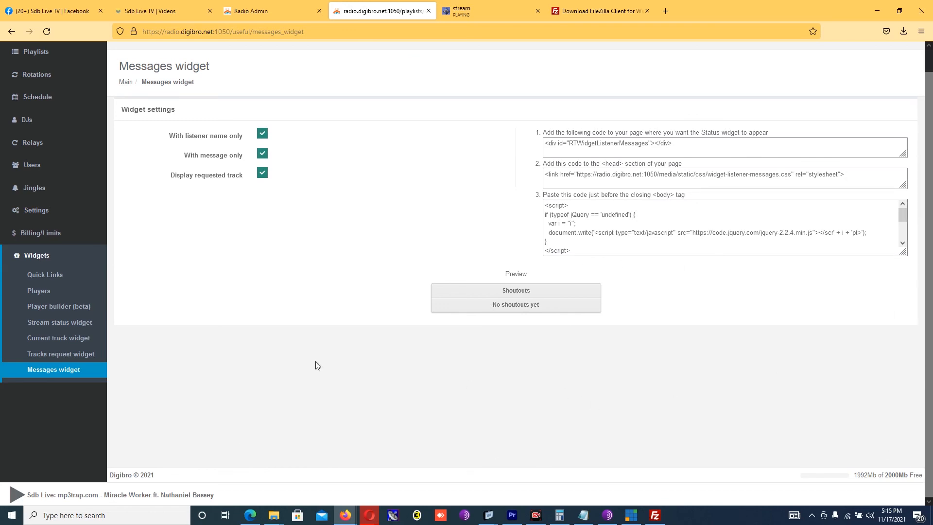
pyautogui.click(59, 307)
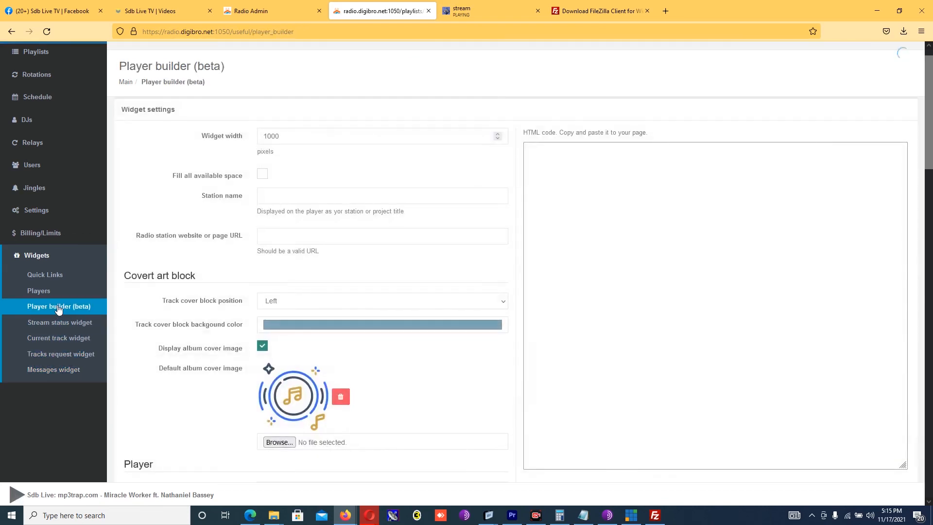
pyautogui.click(43, 277)
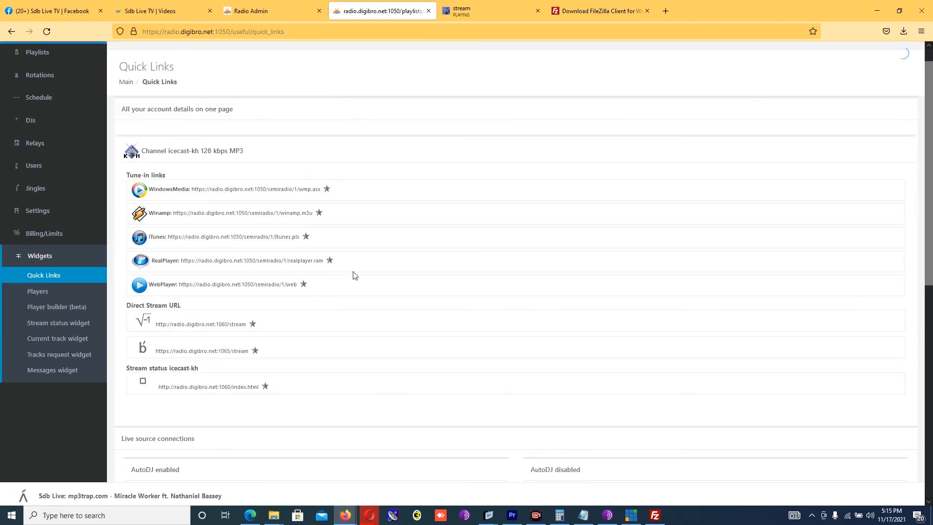
pyautogui.click(65, 309)
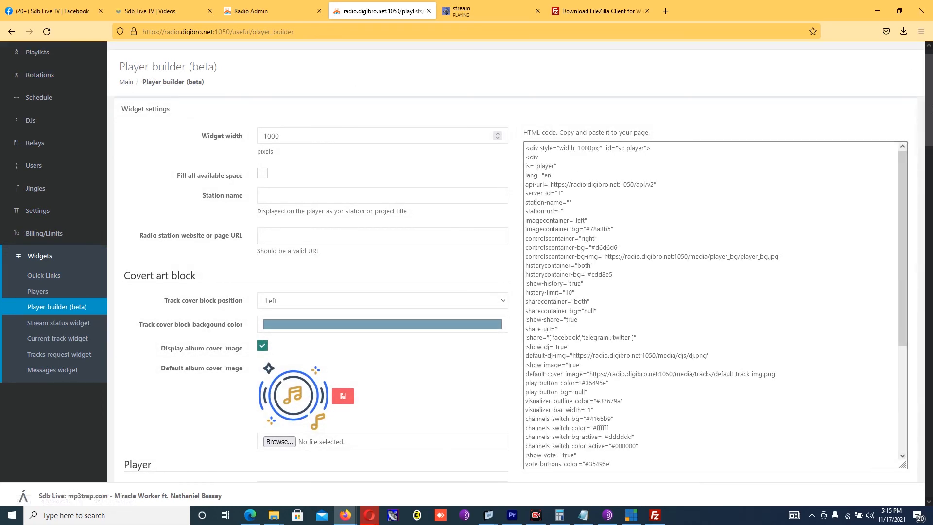
pyautogui.scroll(1, 931, 65)
pyautogui.click(36, 53)
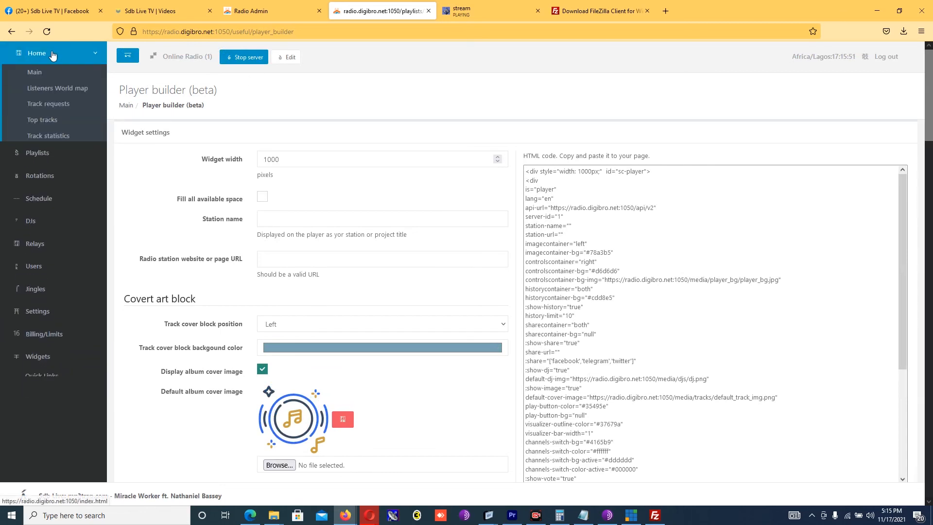
# Step: Open the Main dashboard, start the live stream, and scroll to the 128 kbps channel list
pyautogui.click(41, 72)
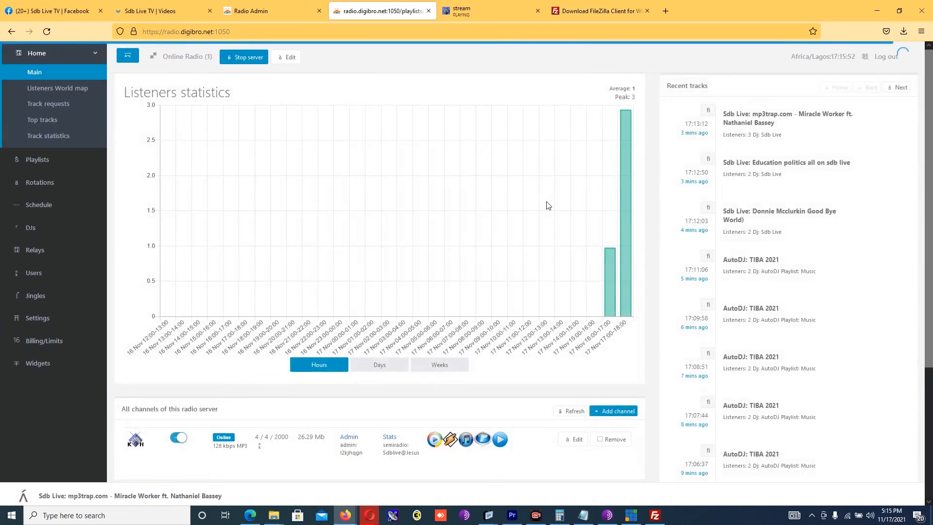
pyautogui.click(23, 497)
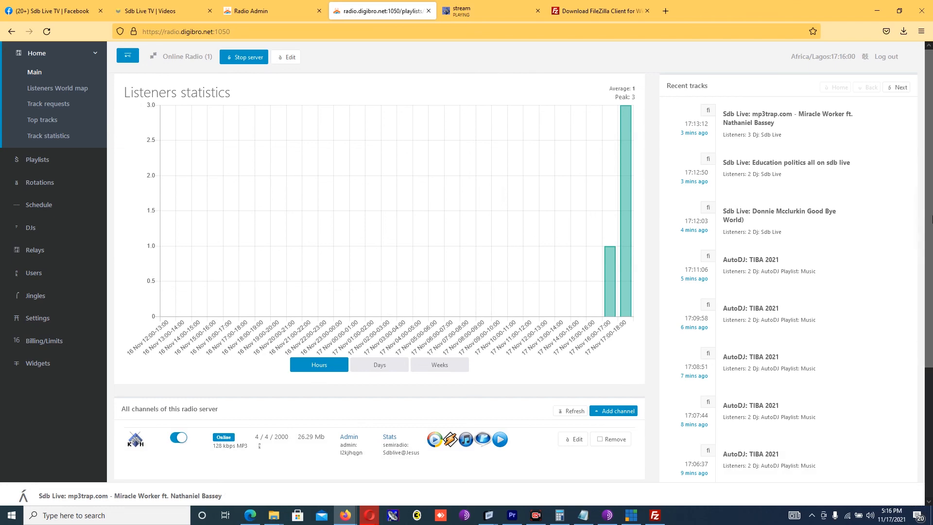
pyautogui.scroll(-1, 930, 261)
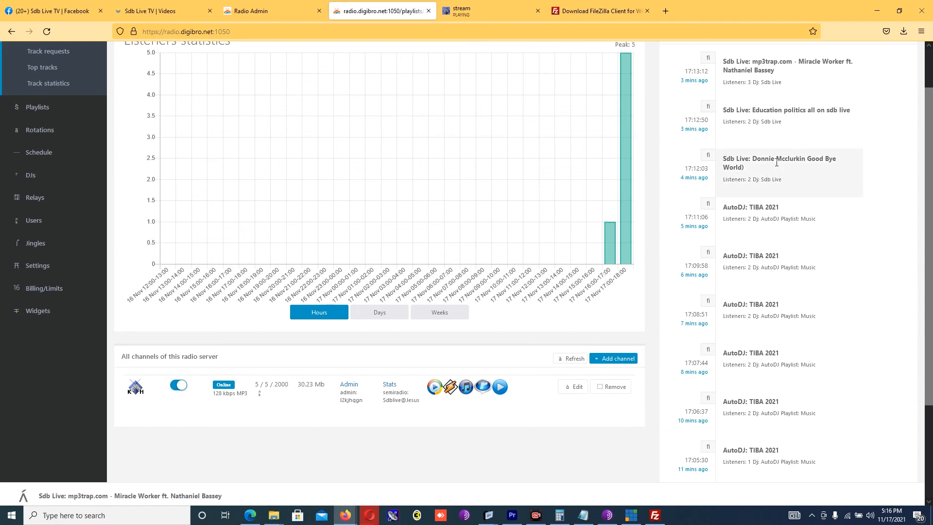
pyautogui.scroll(-1, 930, 252)
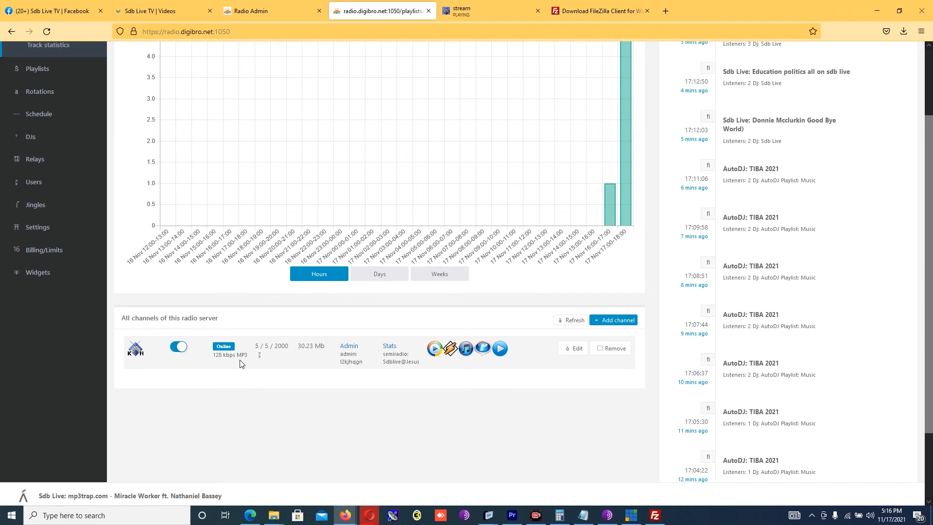
# Step: Fill a new channel with 192 kbps, 90 listeners, icecast-kh and MP3, then show Advanced options
pyautogui.click(618, 321)
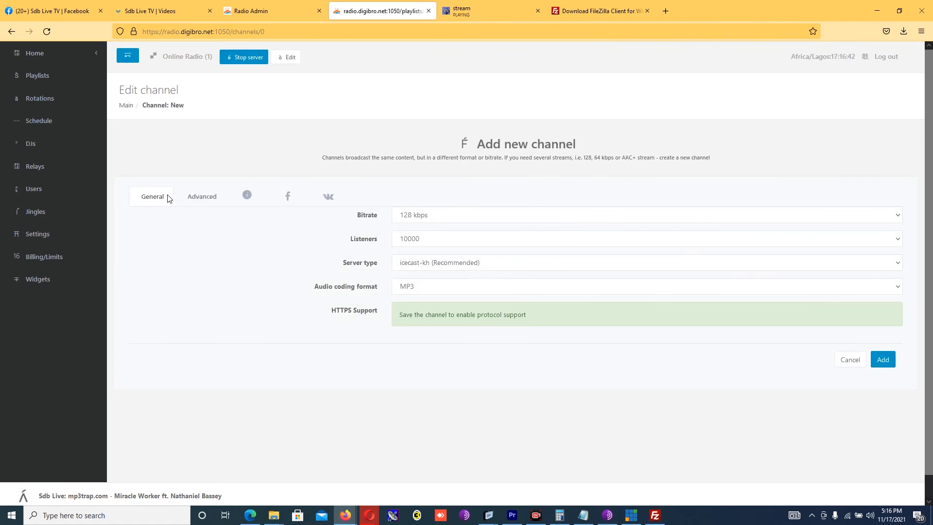
pyautogui.click(436, 220)
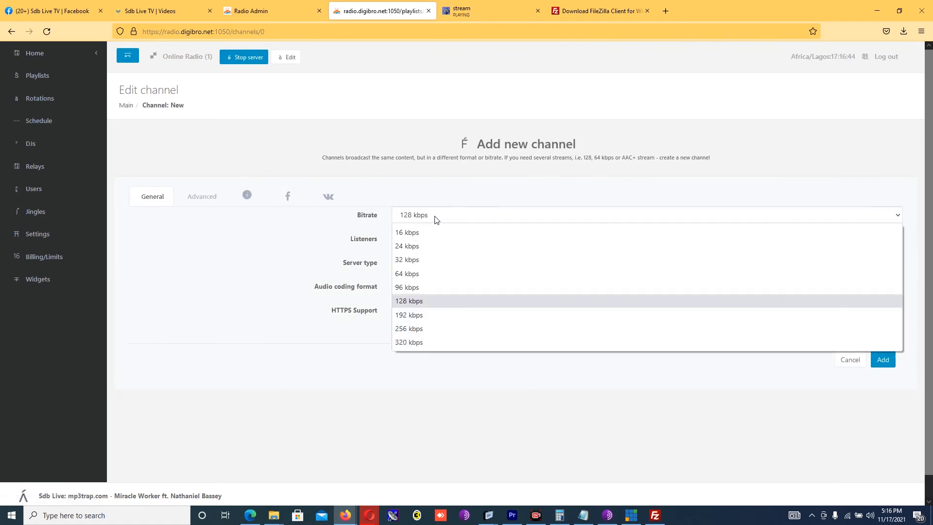
pyautogui.click(416, 317)
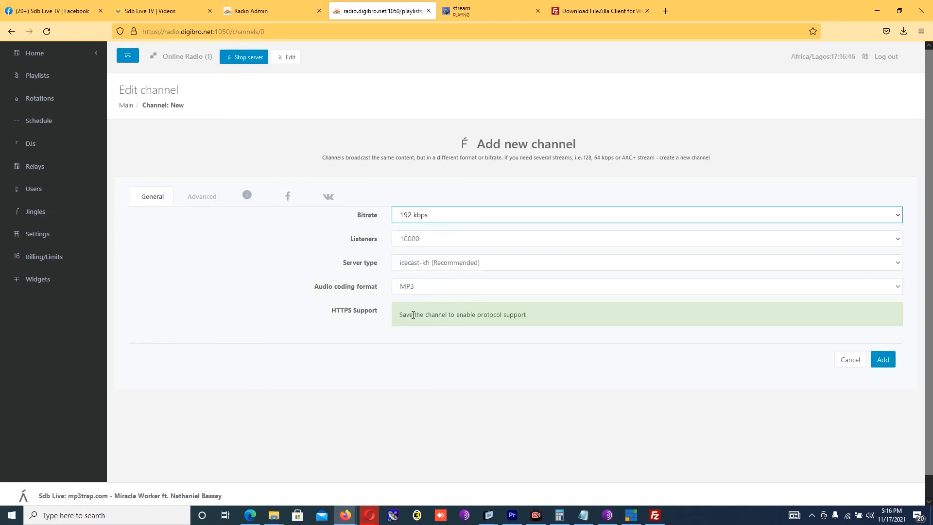
pyautogui.click(430, 241)
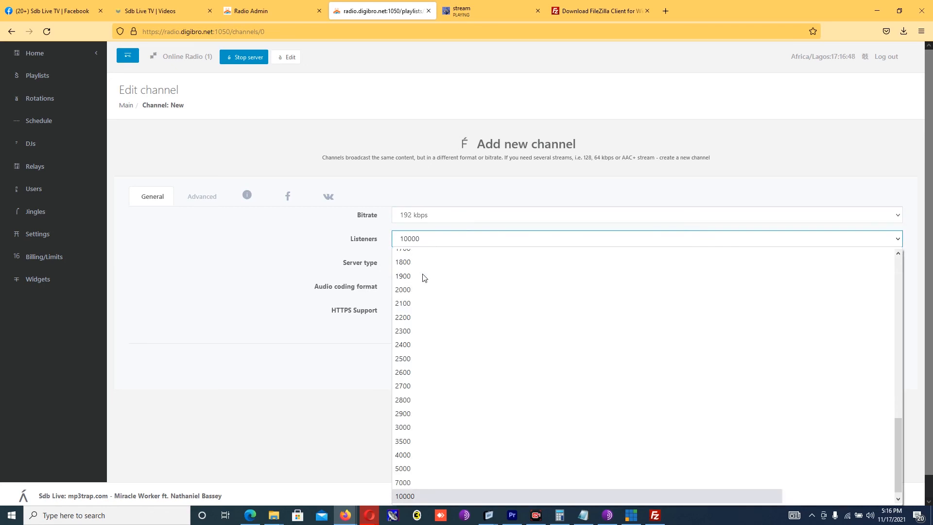
pyautogui.moveTo(899, 437); pyautogui.dragTo(883, 316)
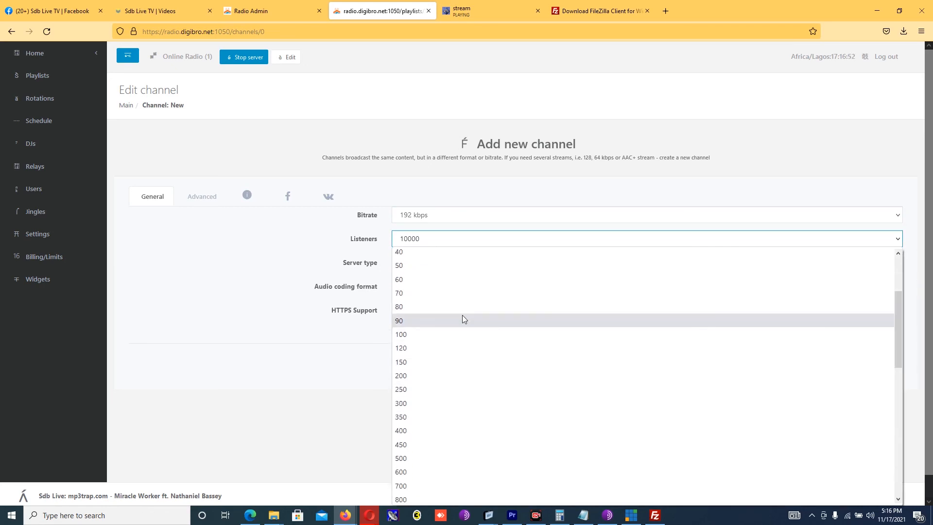
pyautogui.click(462, 316)
pyautogui.click(459, 267)
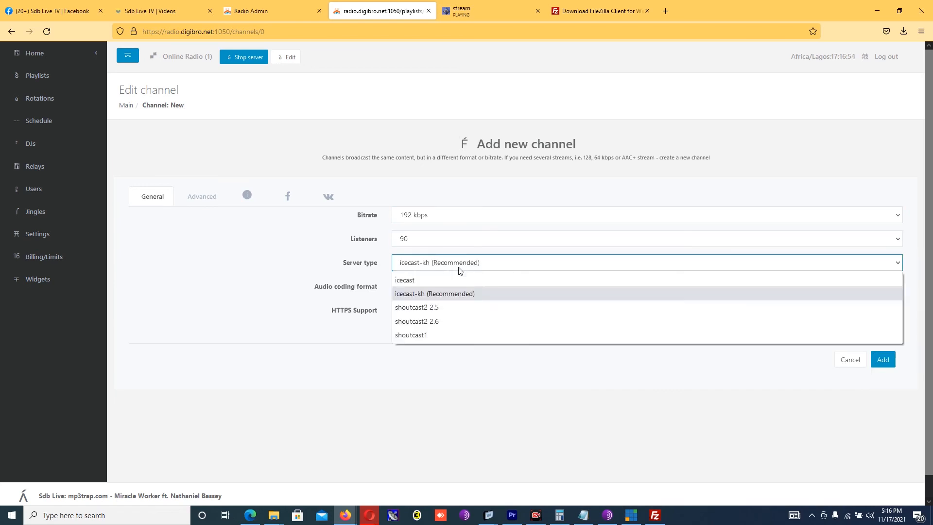
pyautogui.click(452, 268)
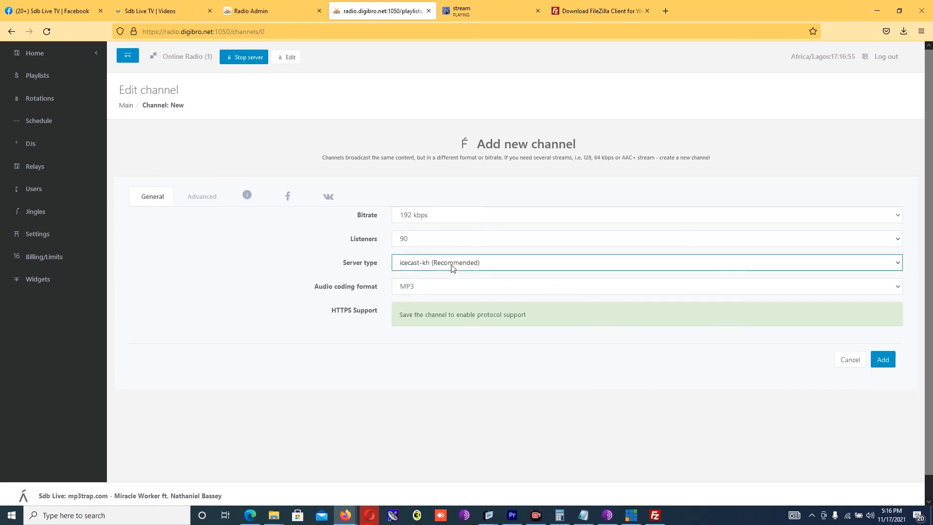
pyautogui.click(417, 286)
pyautogui.click(418, 286)
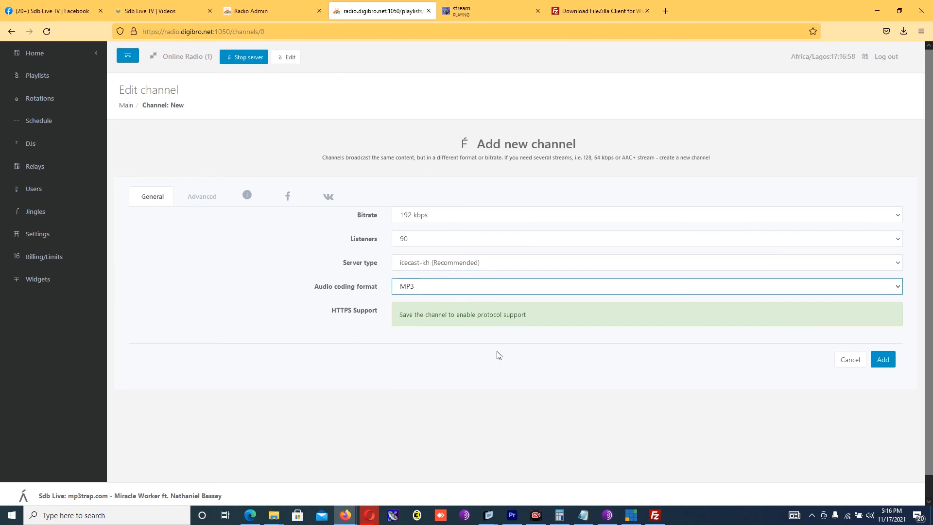
pyautogui.click(200, 199)
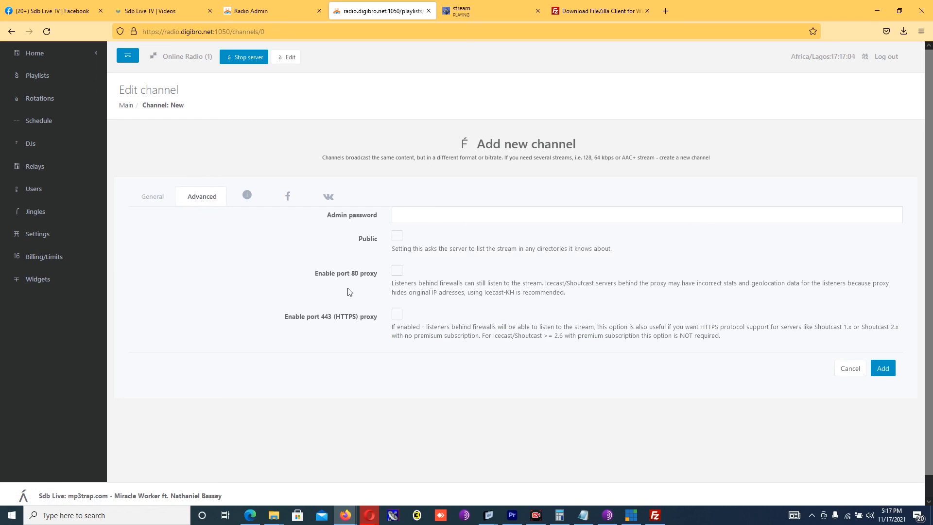
# Step: Check the YouTube and Facebook tabs, then submit the channel, which hits the 2000-listener limit
pyautogui.click(248, 198)
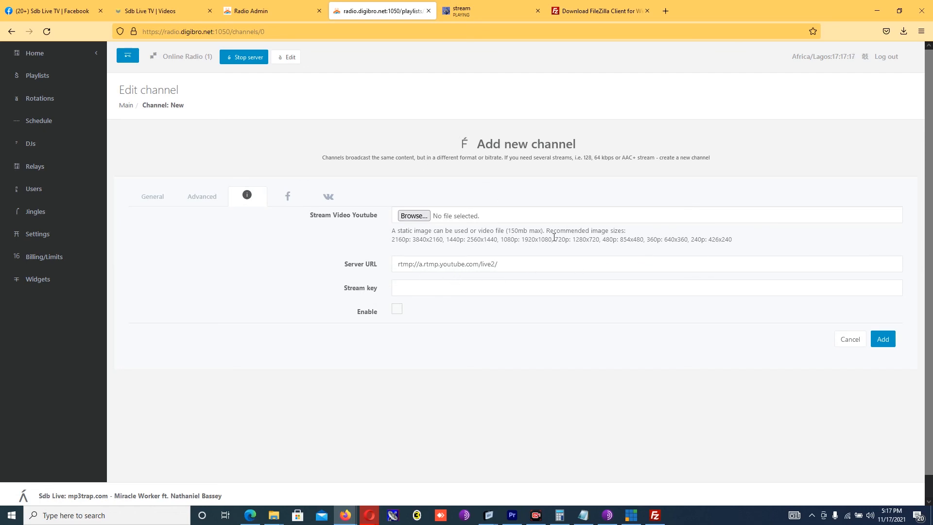
pyautogui.click(288, 196)
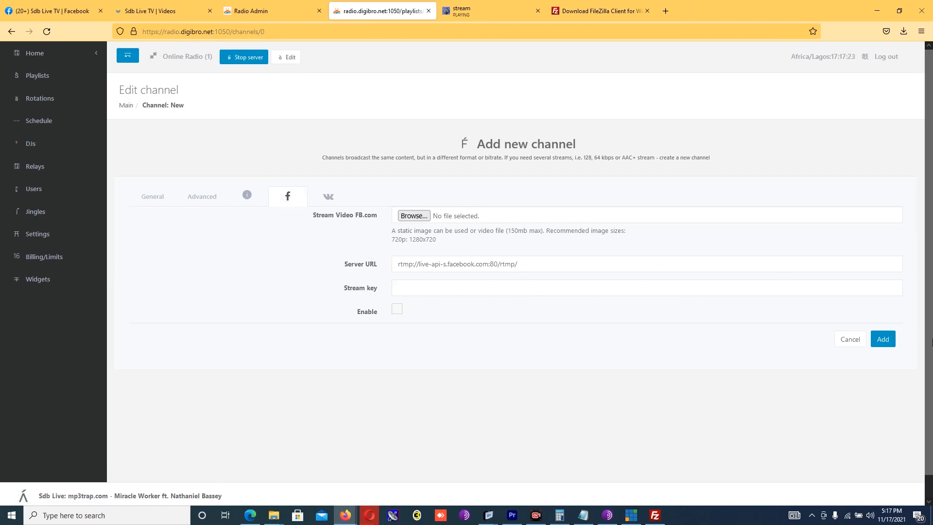
pyautogui.click(883, 339)
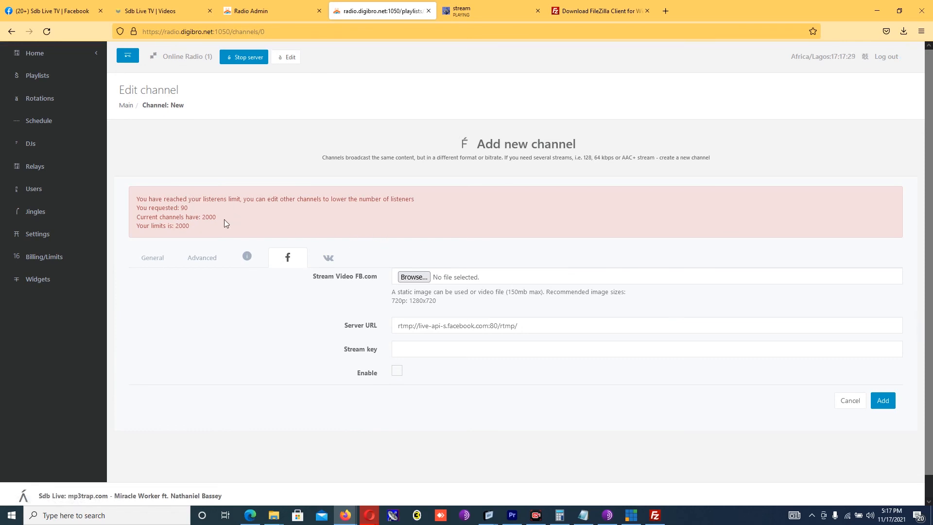
# Step: Leave the general channel settings and go back to the main dashboard under Home > Main
pyautogui.click(156, 265)
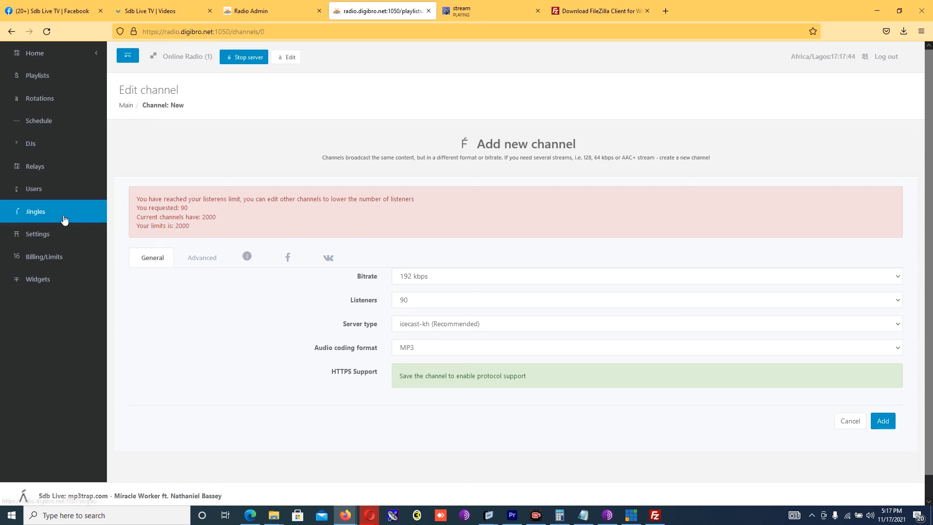
pyautogui.click(52, 59)
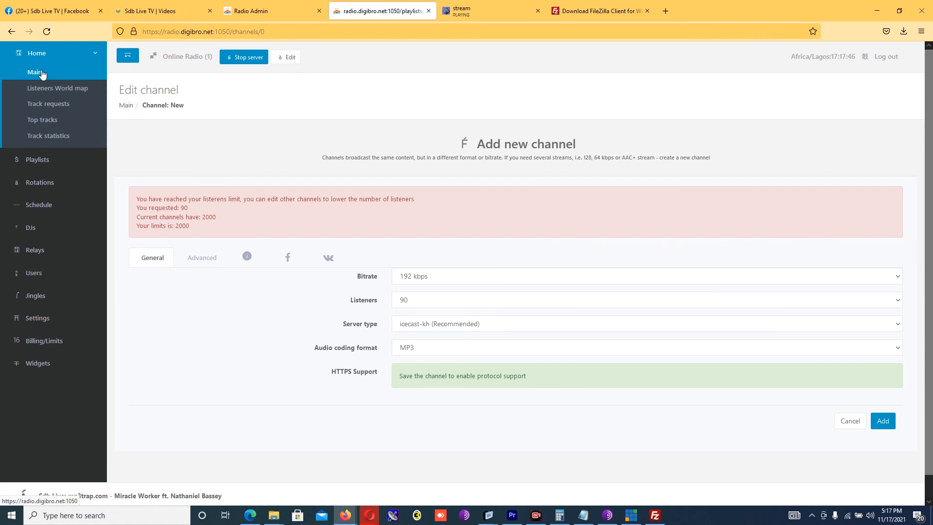
pyautogui.click(35, 72)
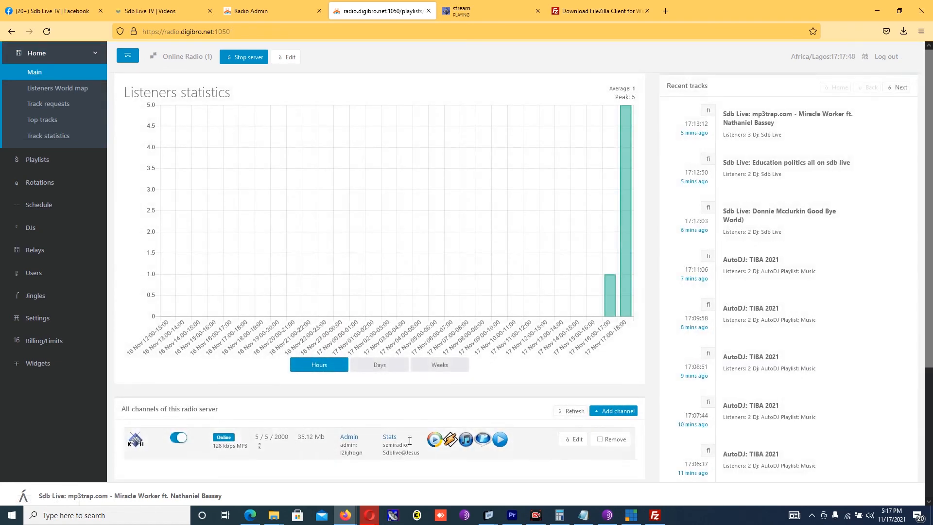
# Step: Lower the 128 kbps main channel's listener limit from 2000 to 1000 and save it
pyautogui.click(577, 439)
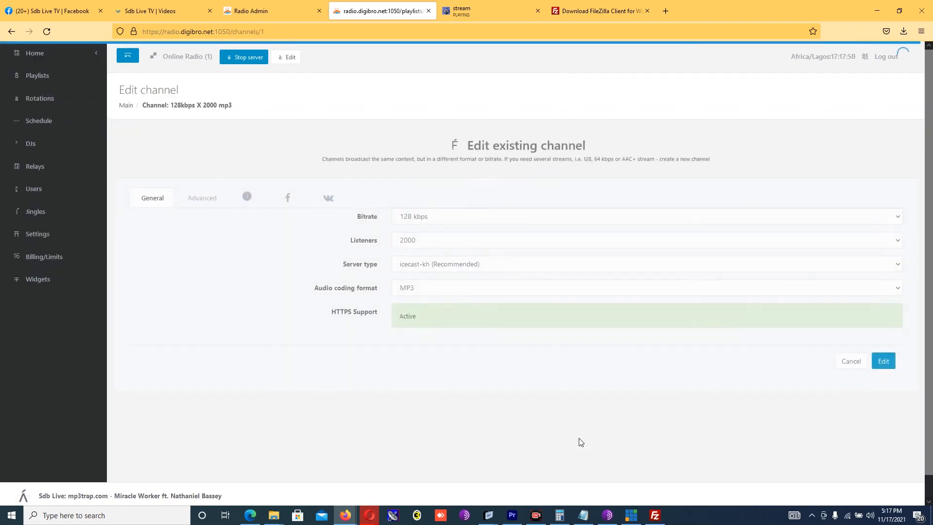
pyautogui.click(431, 242)
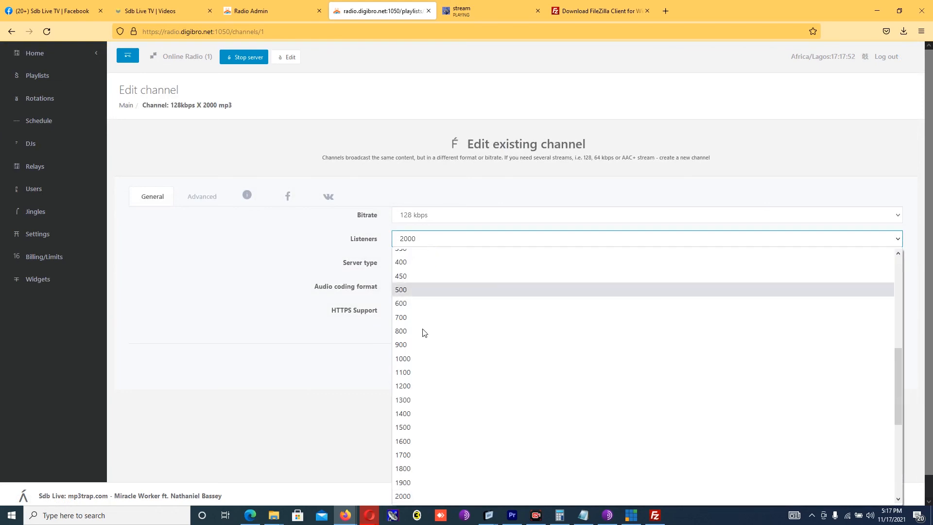
pyautogui.click(412, 360)
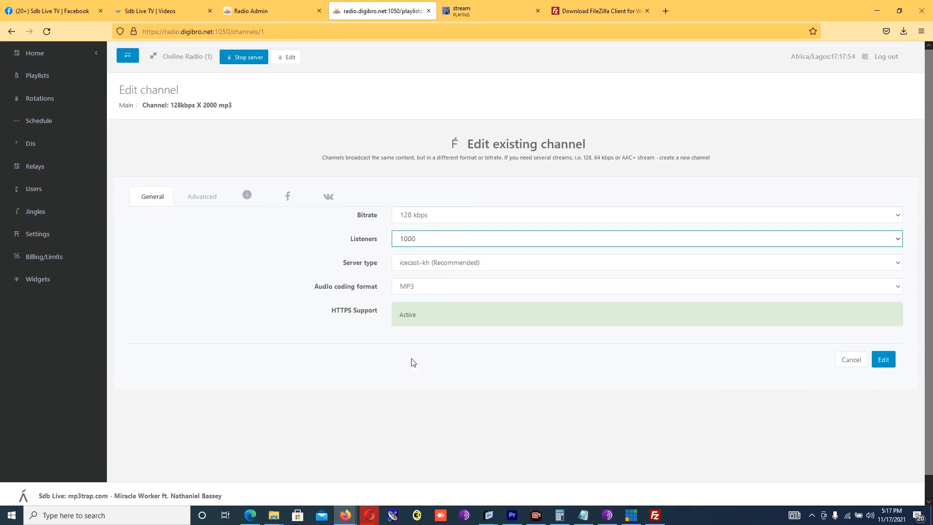
pyautogui.click(884, 360)
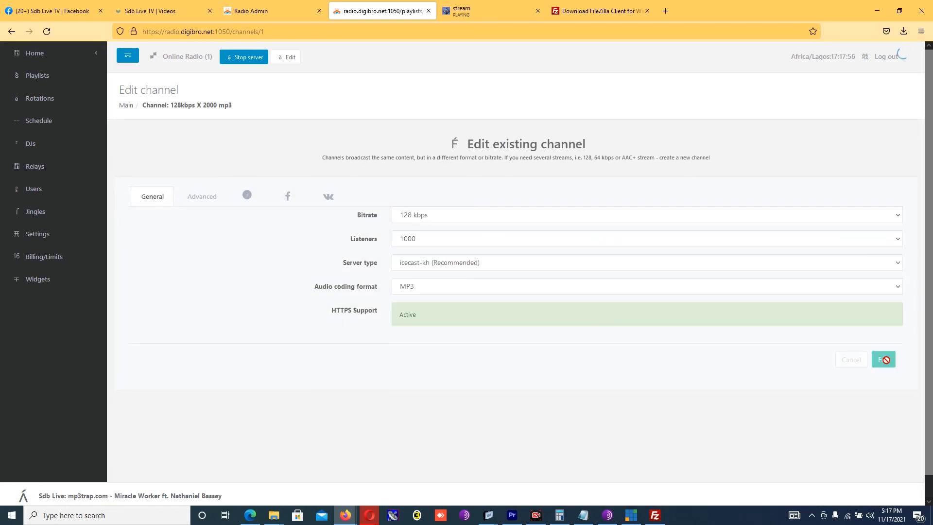
pyautogui.scroll(-4, 932, 203)
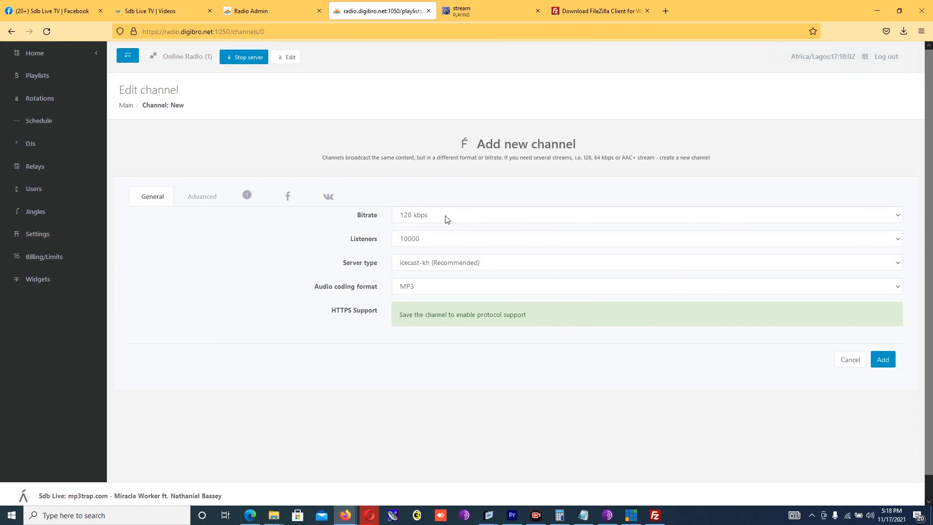
# Step: Create the new channel with a 90-listener limit
pyautogui.click(440, 242)
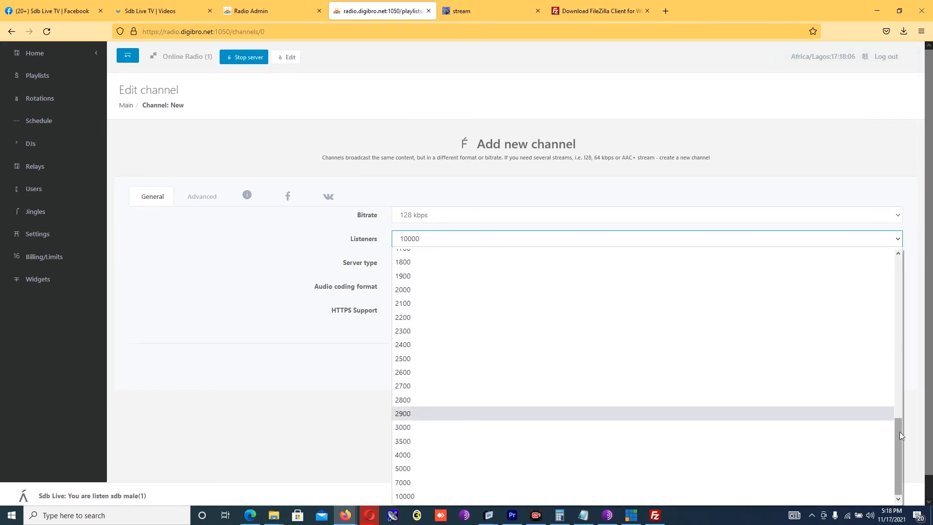
pyautogui.moveTo(899, 431); pyautogui.dragTo(865, 294)
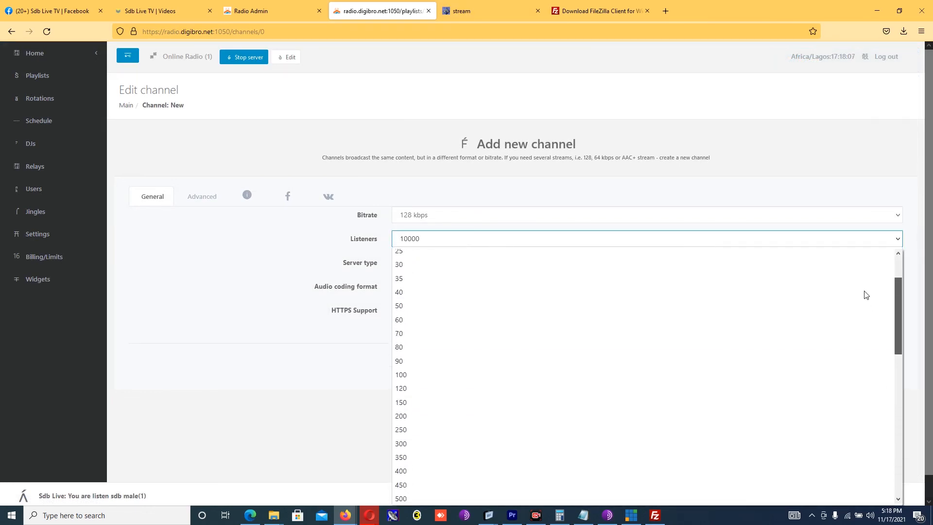
pyautogui.click(435, 363)
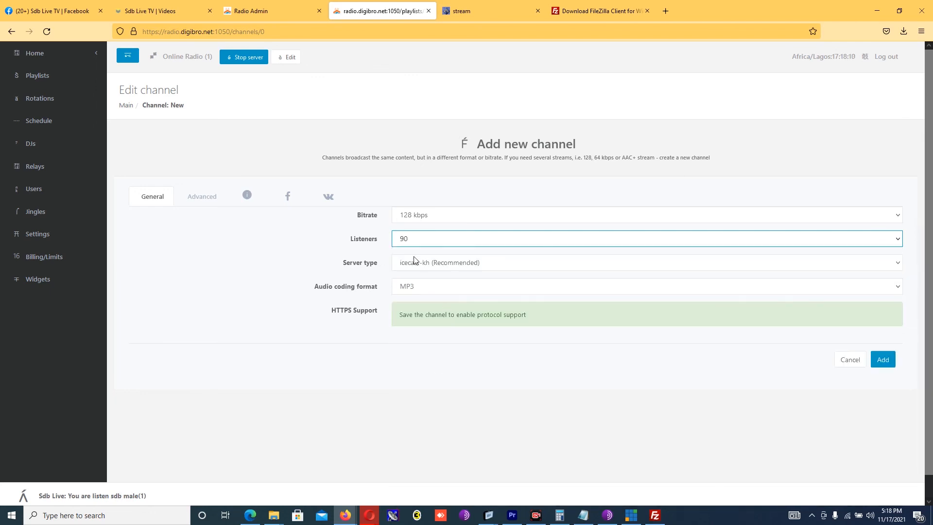
pyautogui.click(883, 359)
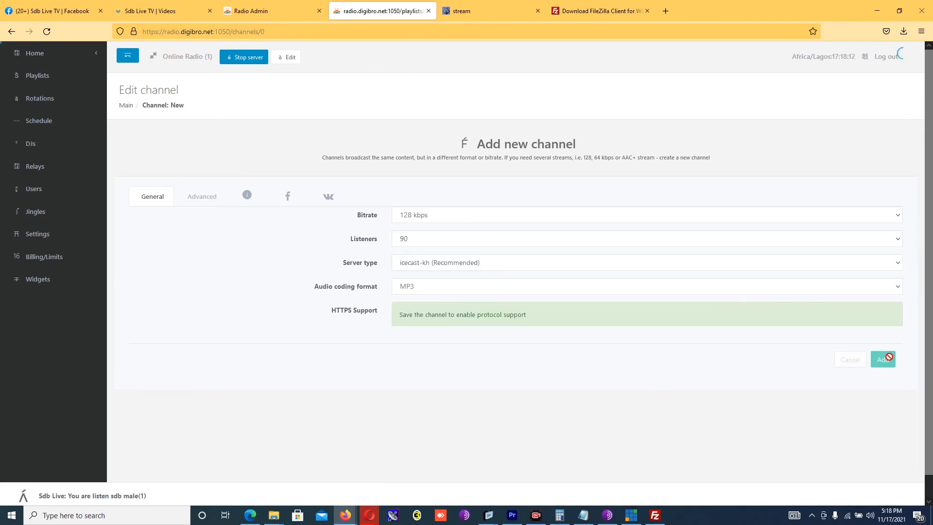
# Step: Change the second channel's bitrate to 192 kbps and save it
pyautogui.scroll(-3, 917, 355)
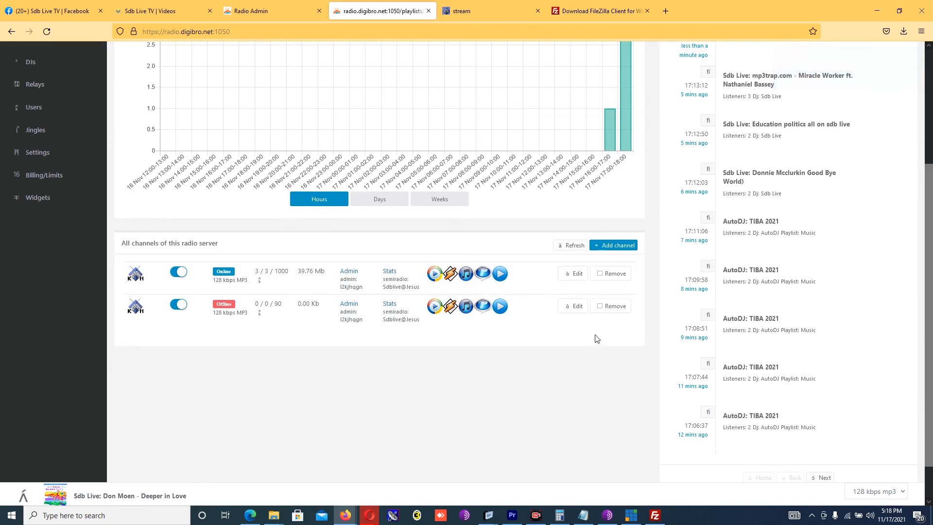
pyautogui.click(578, 307)
pyautogui.click(440, 217)
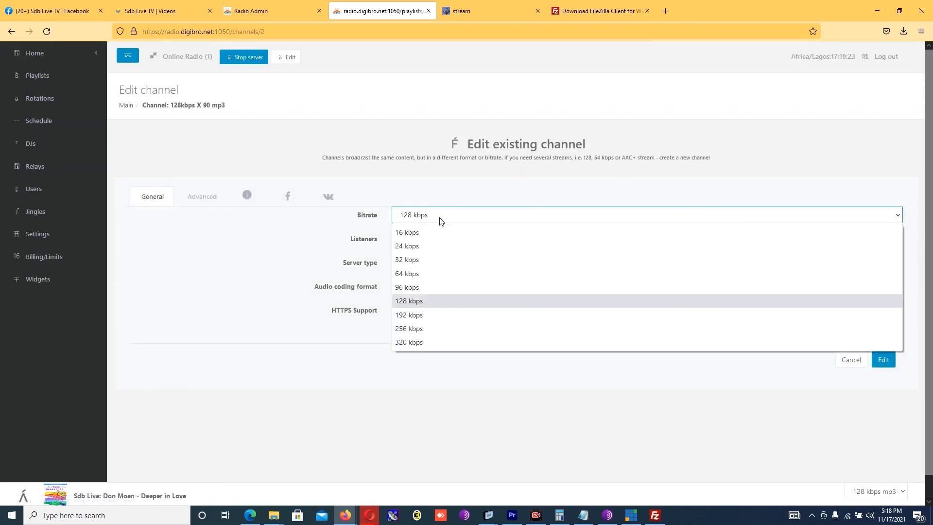
pyautogui.click(420, 317)
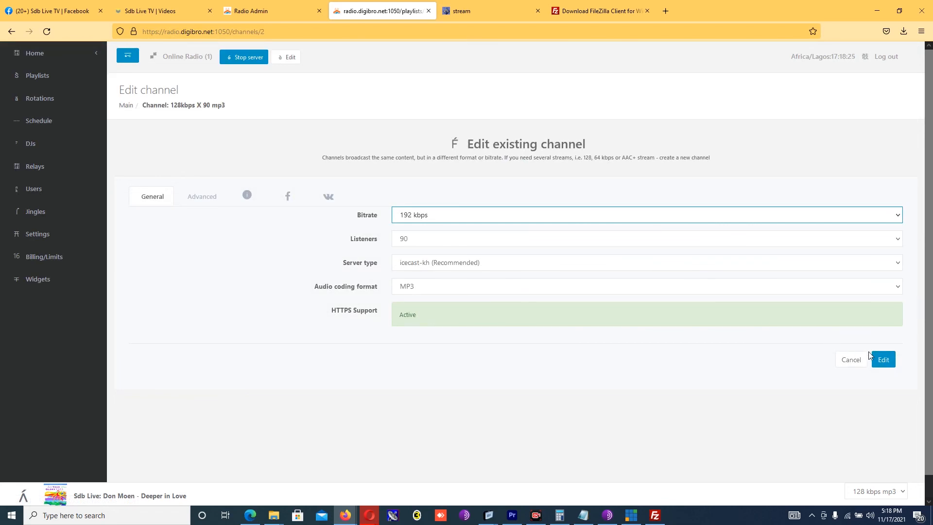
pyautogui.click(884, 360)
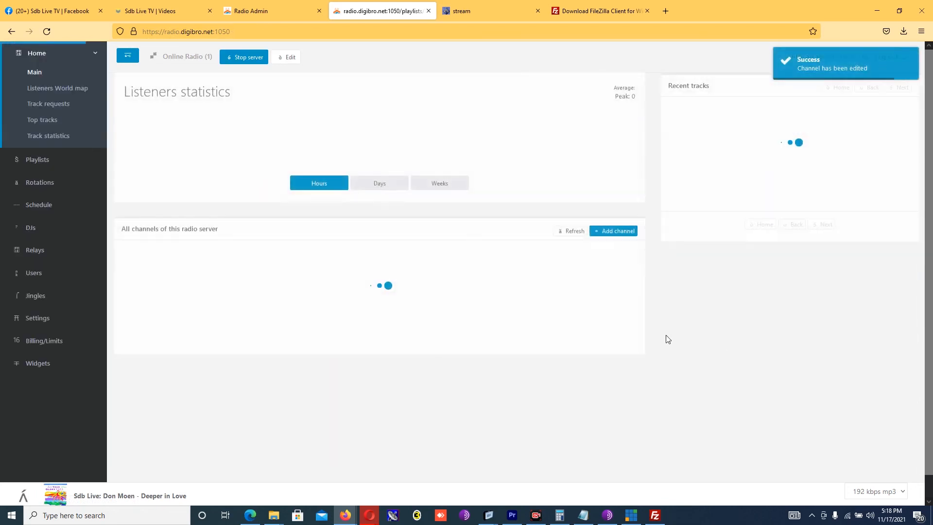
pyautogui.scroll(-3, 868, 357)
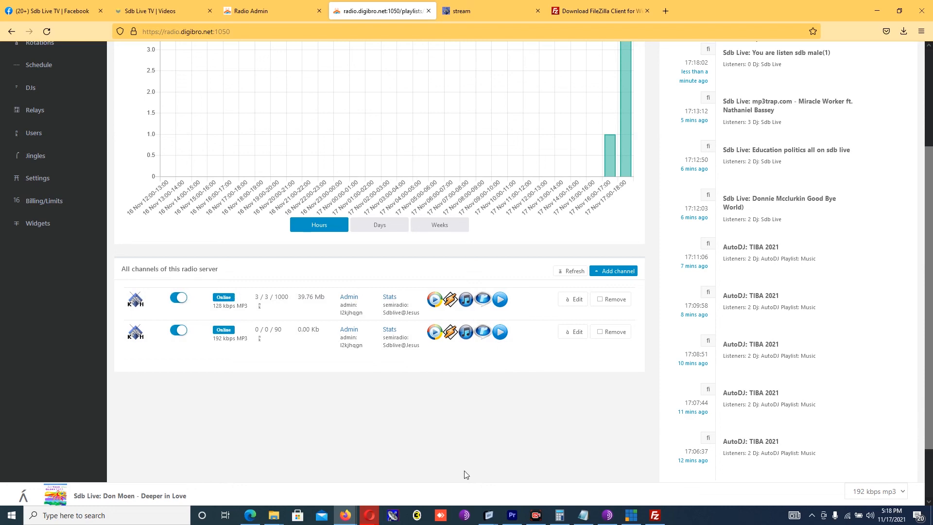
pyautogui.moveTo(932, 390); pyautogui.dragTo(919, 297)
pyautogui.moveTo(931, 210); pyautogui.dragTo(907, 283)
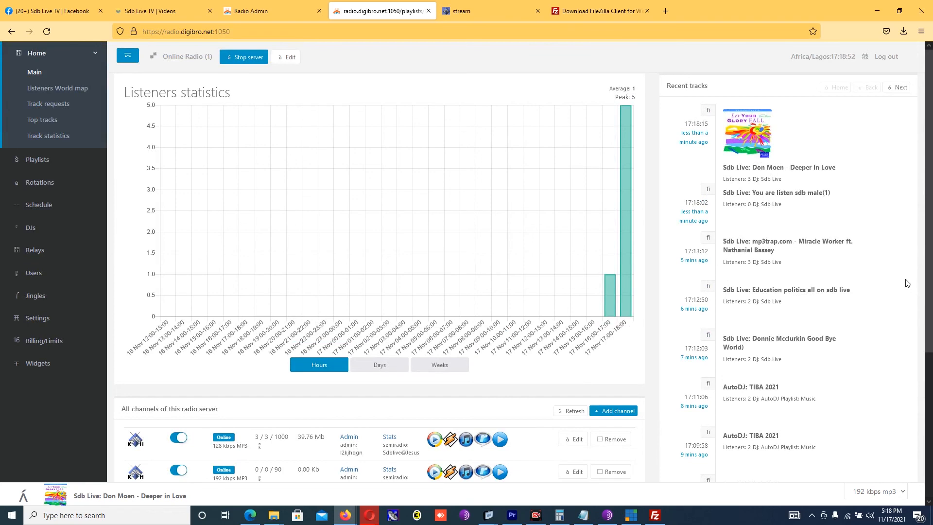
pyautogui.scroll(-5, 903, 318)
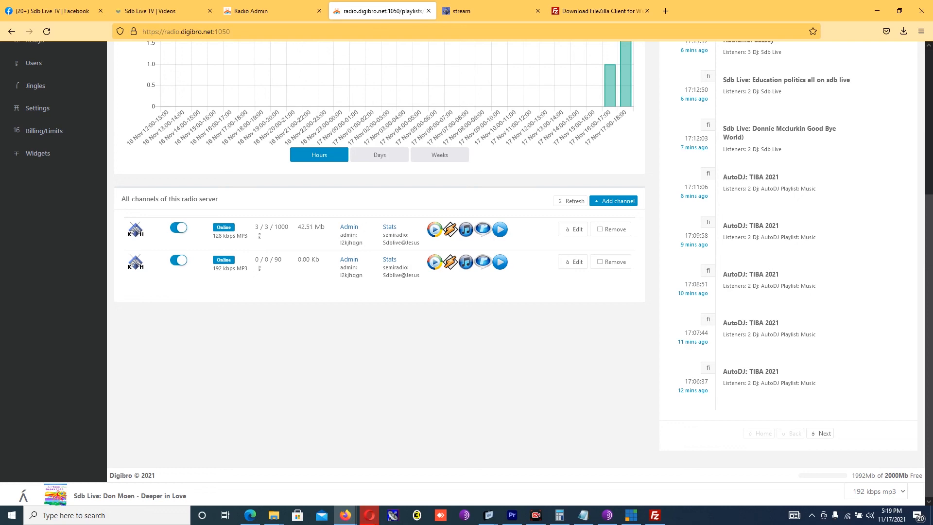
pyautogui.scroll(5, 926, 261)
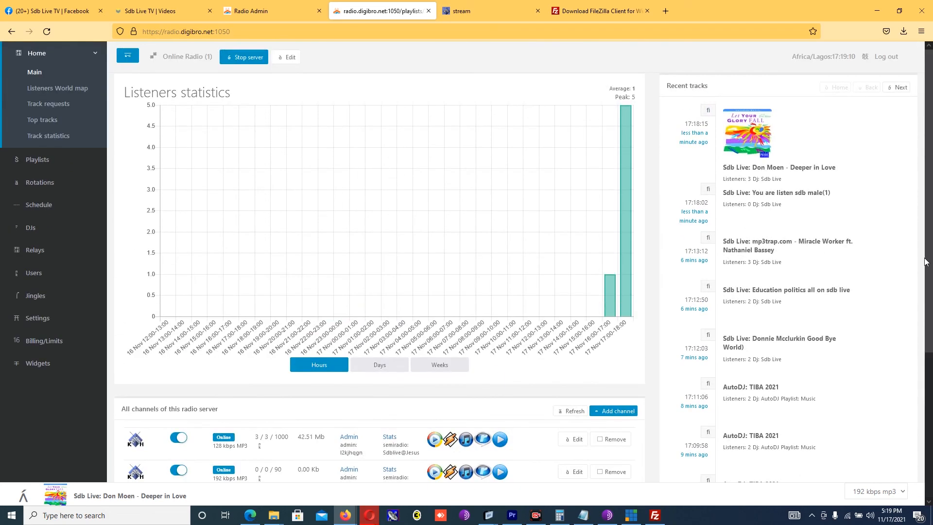